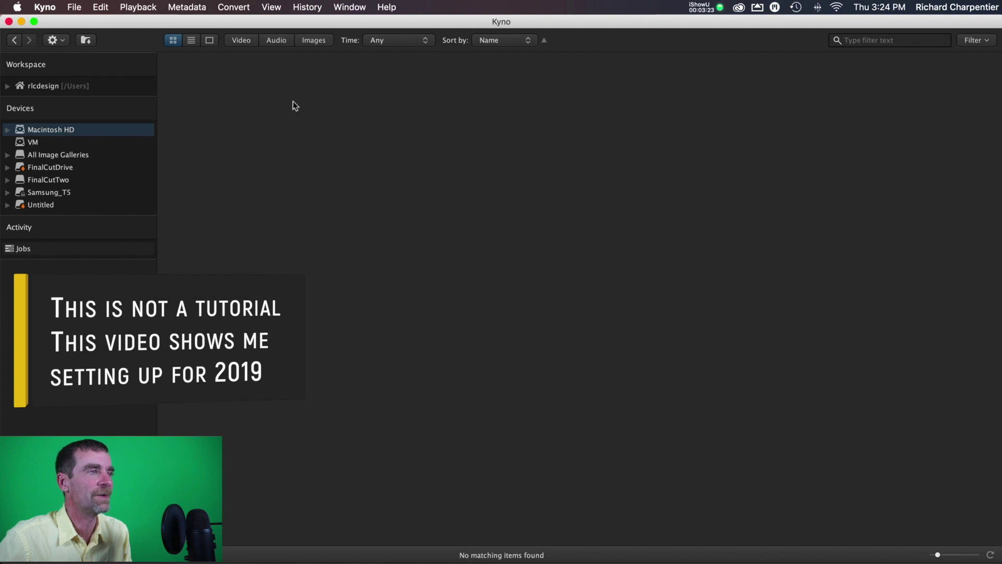
click(287, 18)
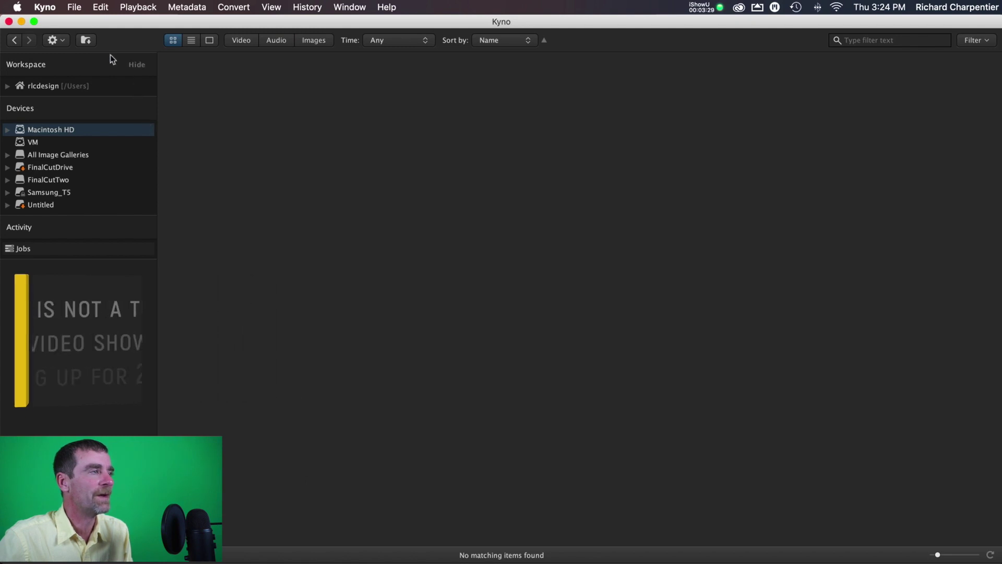
click(44, 7)
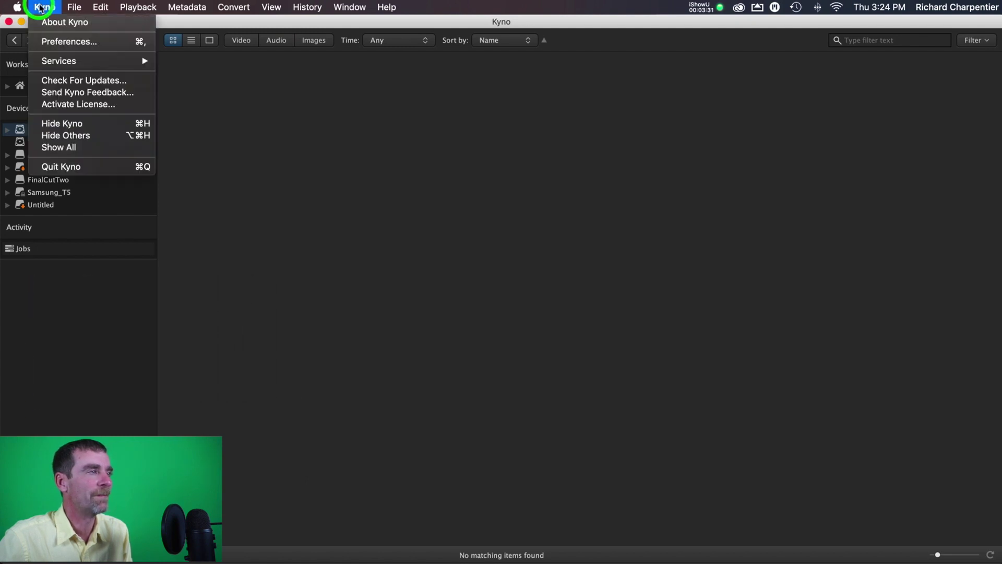
mouse_move(76, 4)
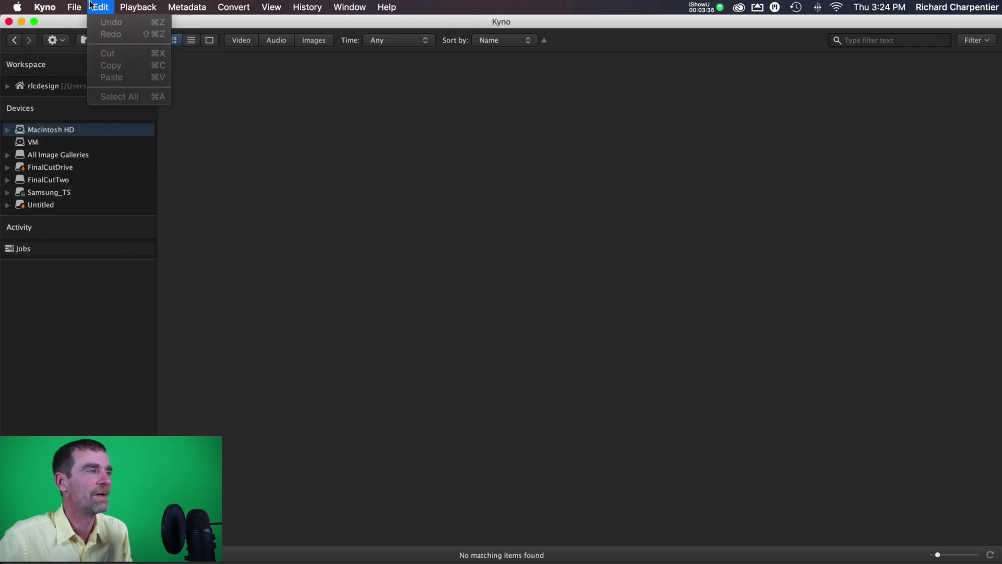
mouse_move(131, 6)
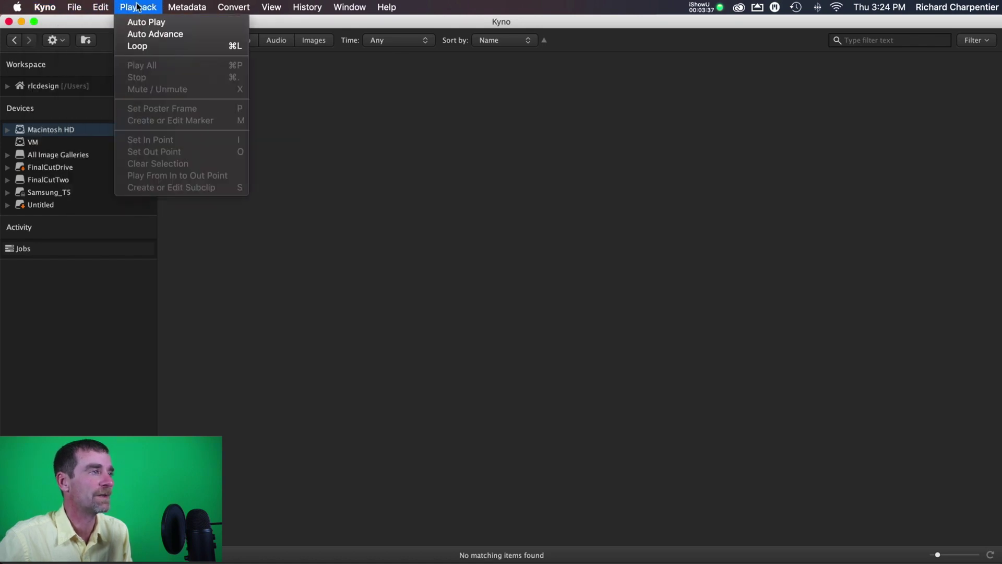
mouse_move(171, 9)
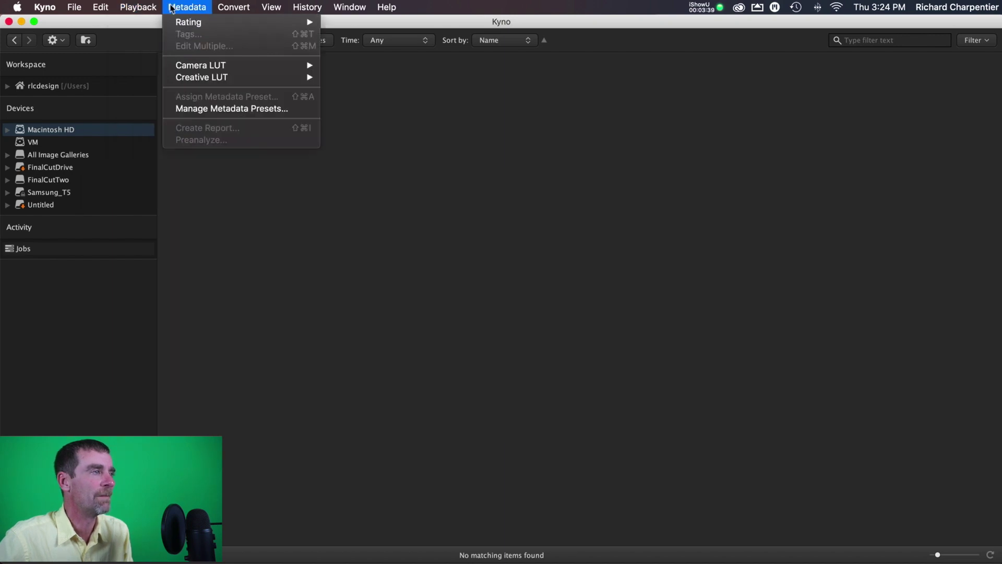
mouse_move(234, 10)
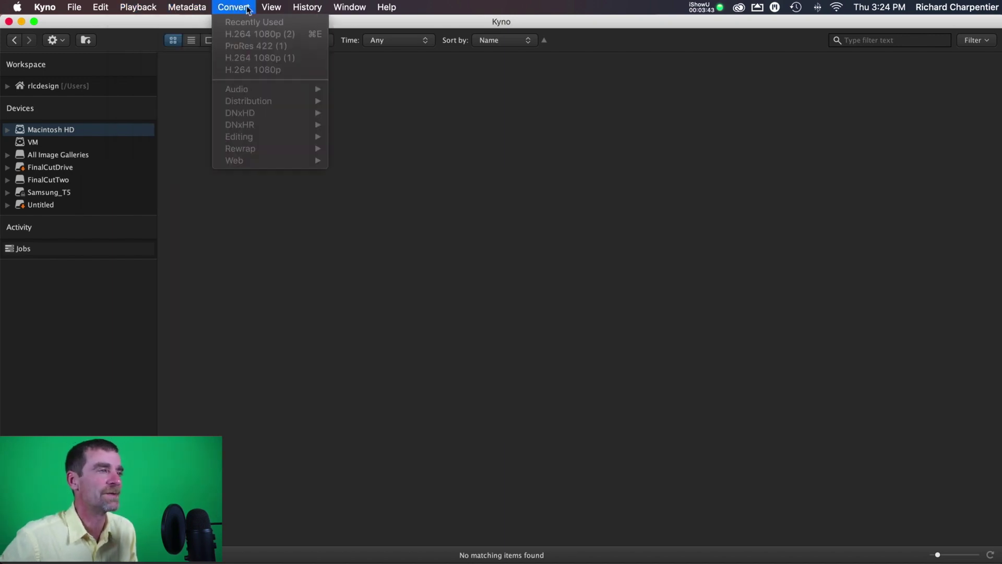
mouse_move(270, 9)
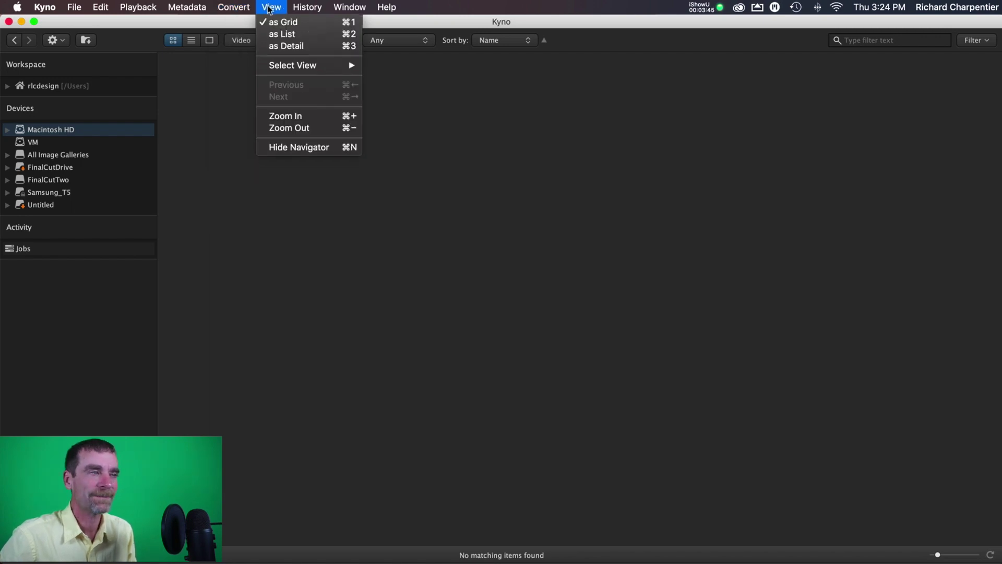
mouse_move(311, 10)
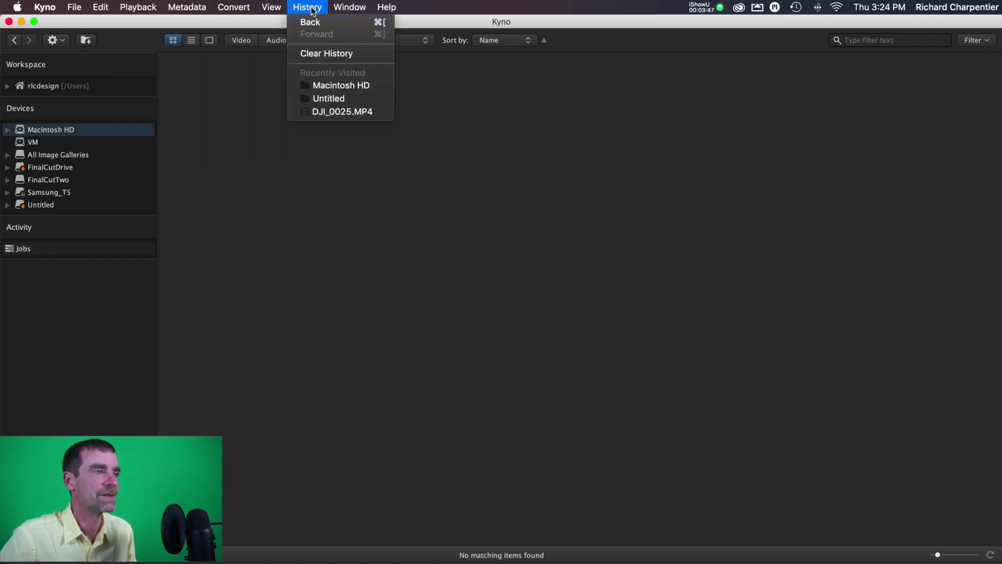
mouse_move(381, 8)
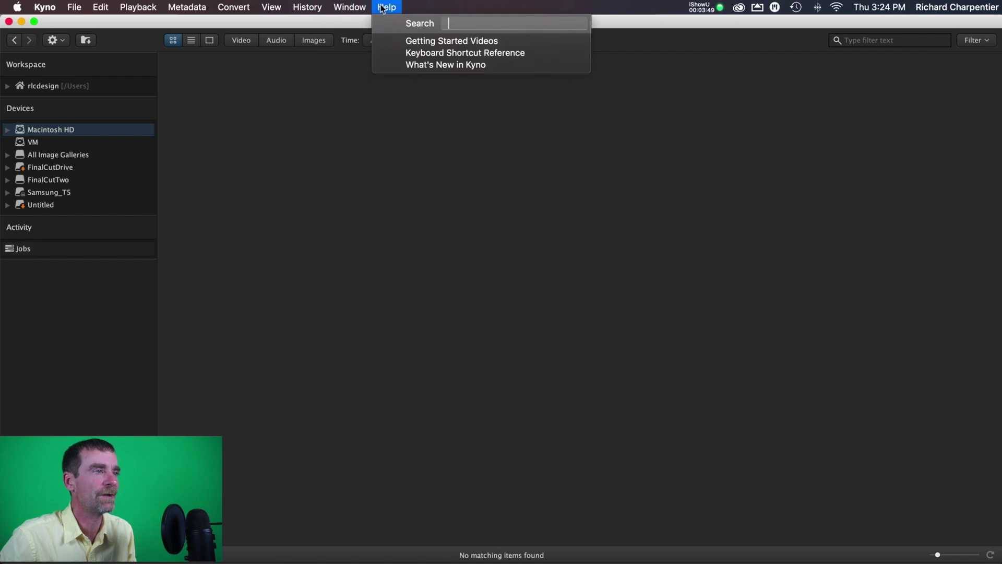
click(90, 65)
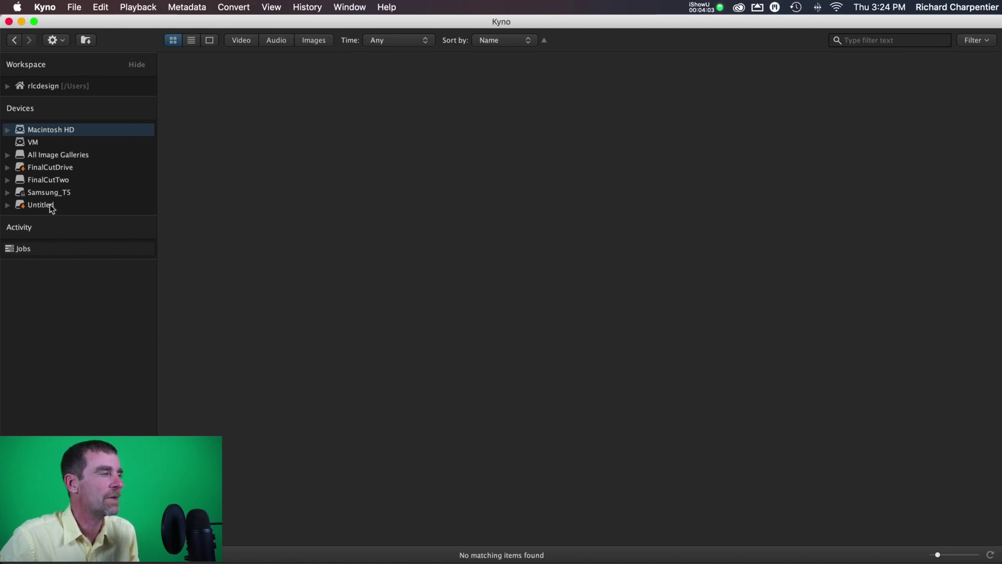
Open the Untitled drive and look through its full list of images and videos
click(7, 205)
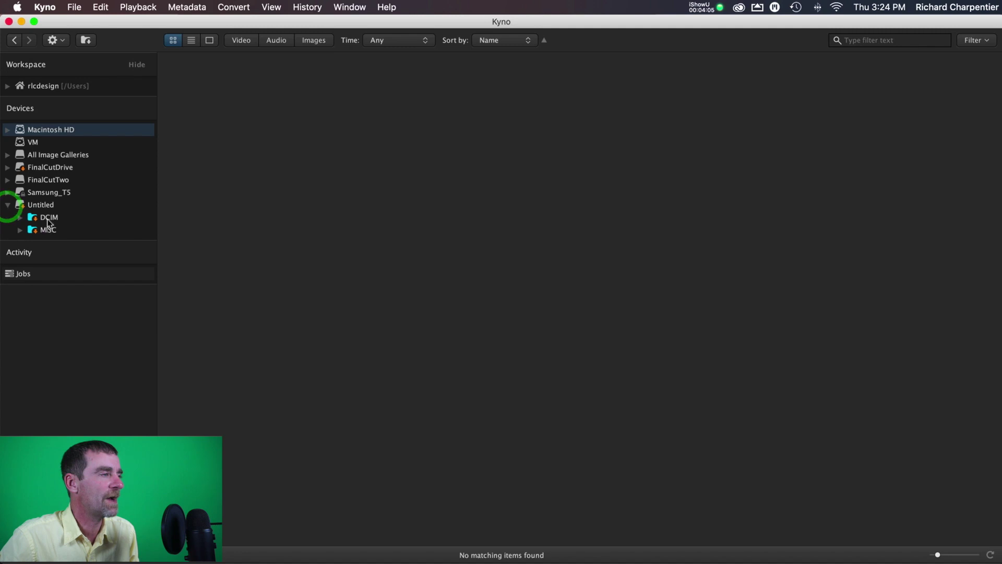
click(43, 206)
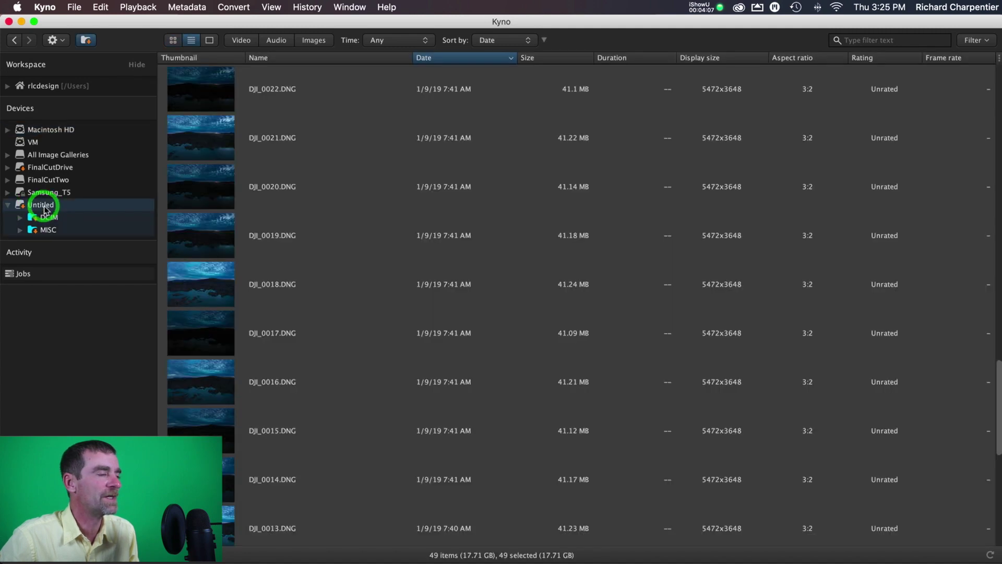
scroll(377, 233, down, 4)
scroll(378, 232, down, 10)
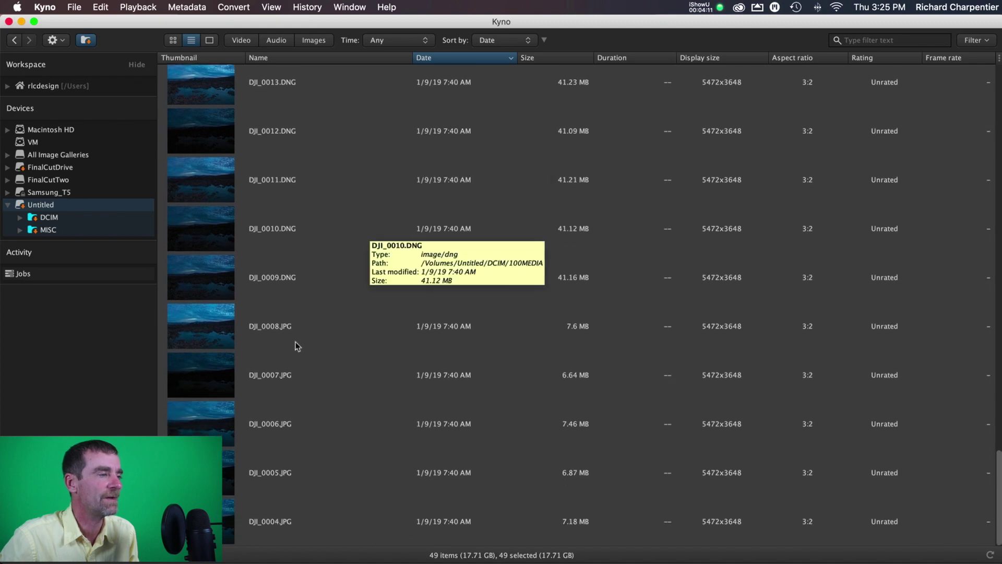
scroll(311, 396, up, 15)
scroll(311, 395, up, 20)
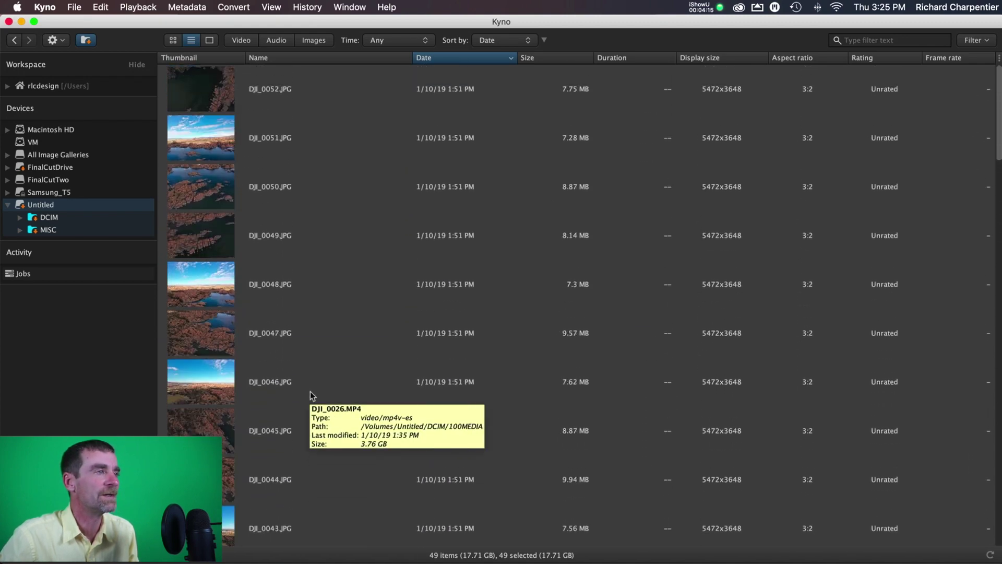
Filter the Untitled drive's media to videos only, switch to images only, and look through the image list
click(246, 44)
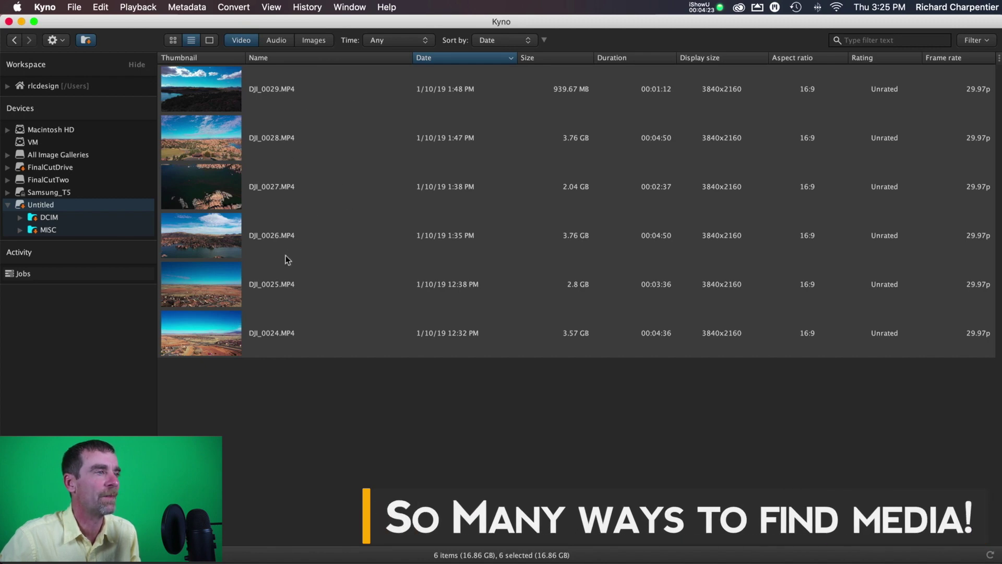
click(247, 45)
click(313, 41)
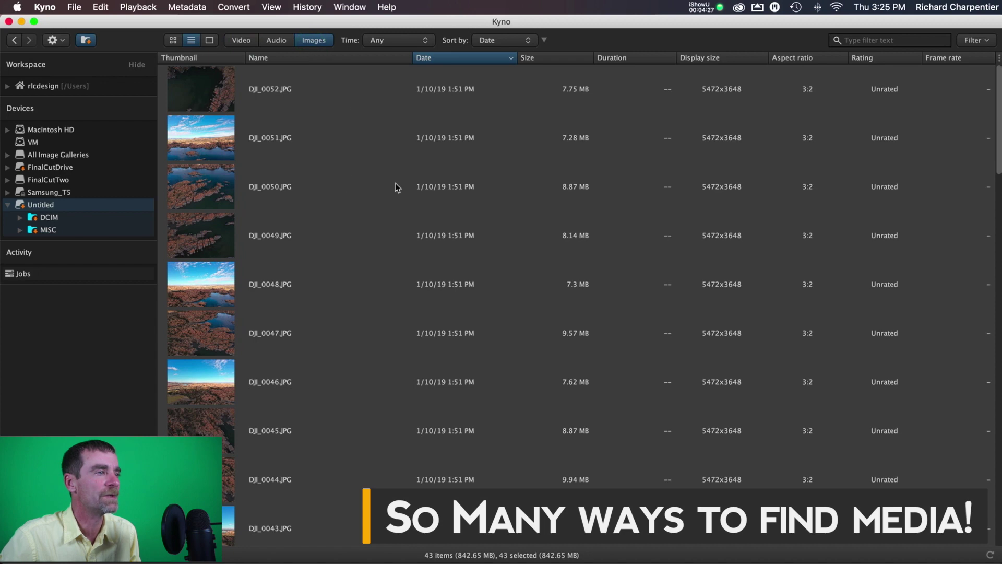
scroll(396, 186, down, 10)
scroll(396, 187, down, 20)
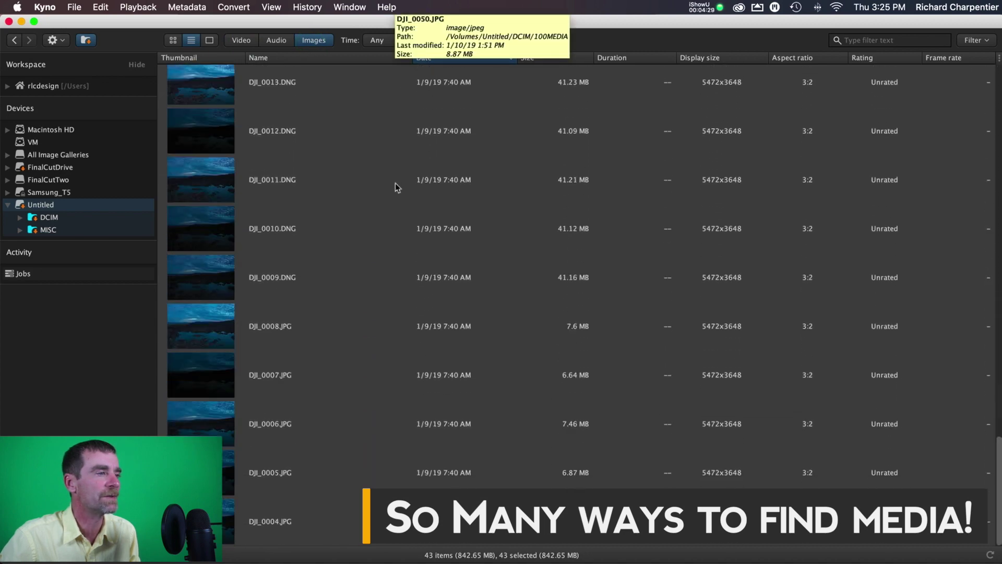
scroll(395, 186, up, 20)
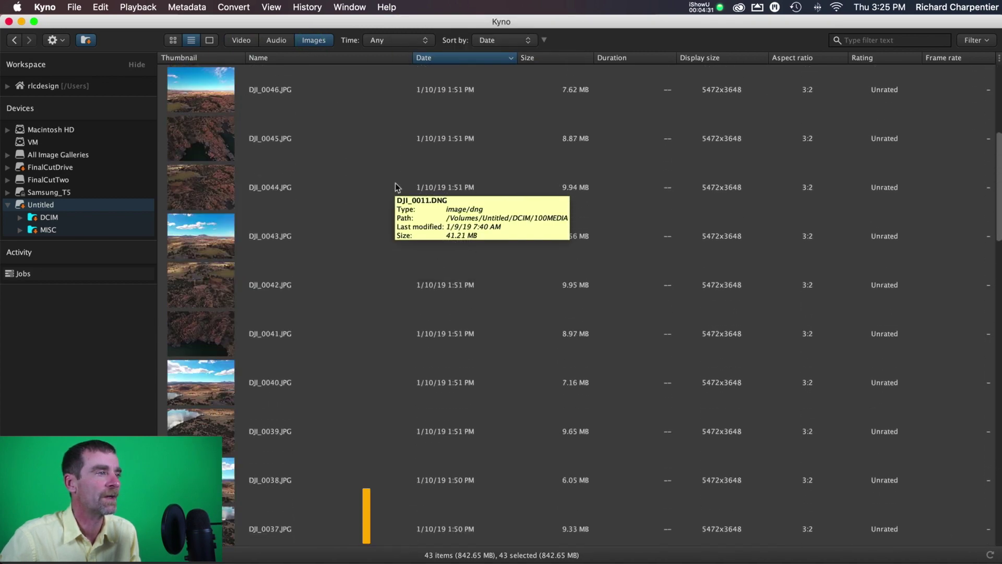
Check the drive's media with the audio and video type filters, and clear all type filters
click(282, 42)
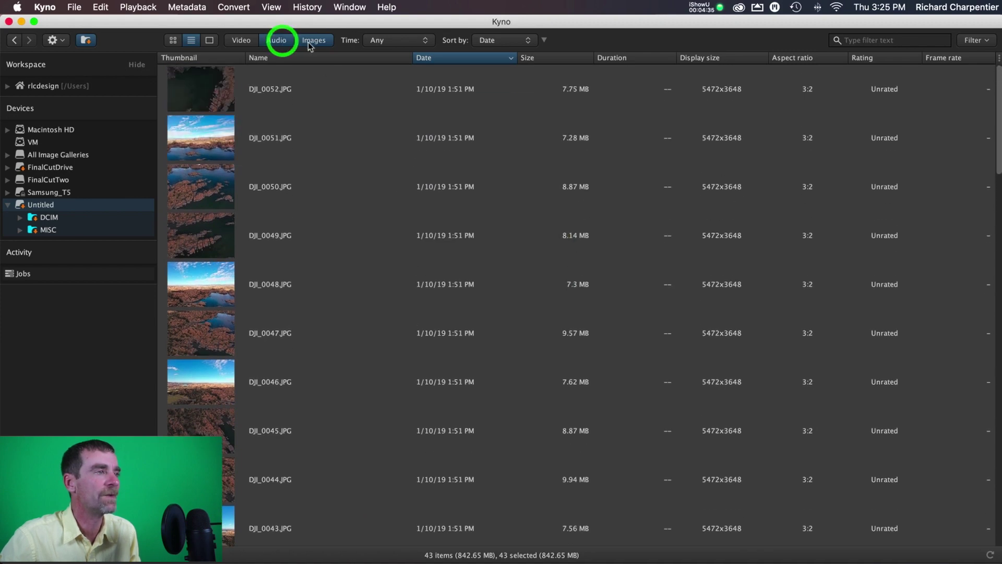
click(312, 41)
click(241, 40)
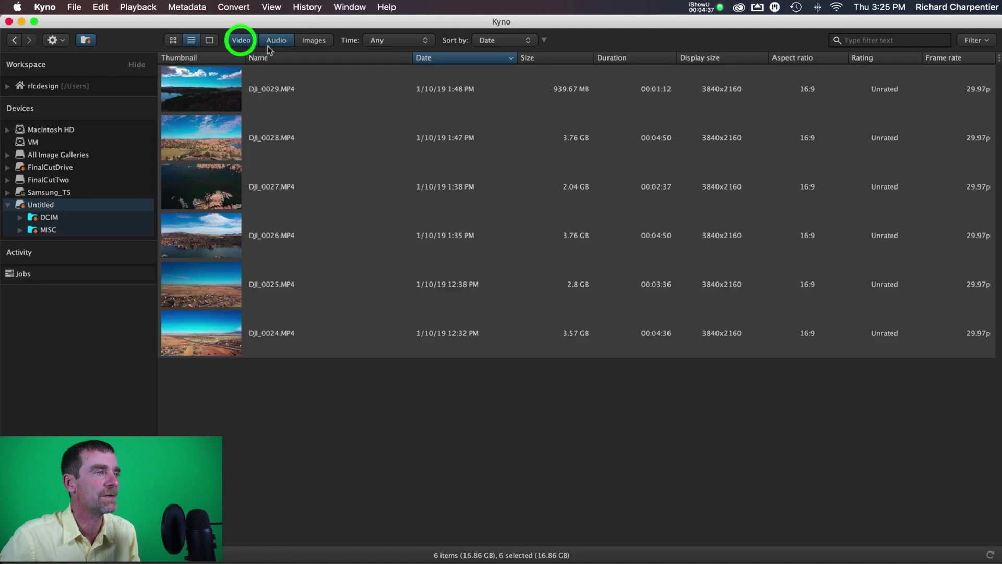
click(273, 42)
click(248, 41)
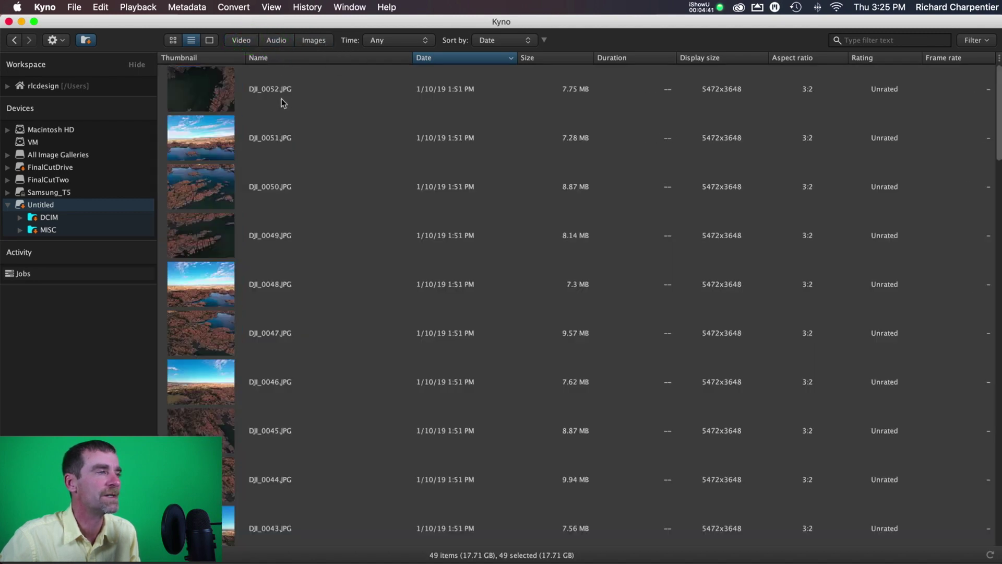
Collapse the Untitled drive and open the FinalCutTwo drive with its folders expanded
click(223, 87)
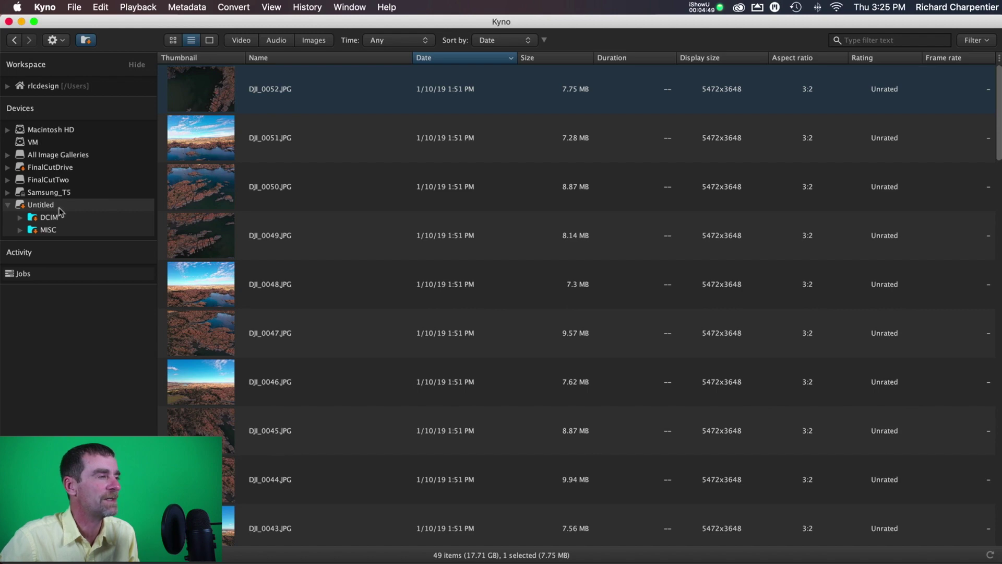
click(7, 204)
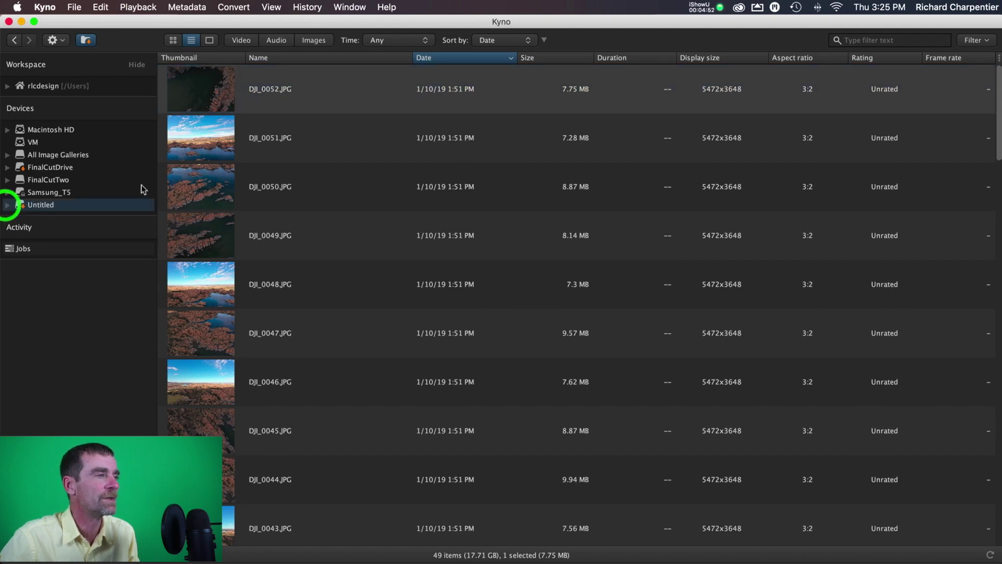
click(8, 180)
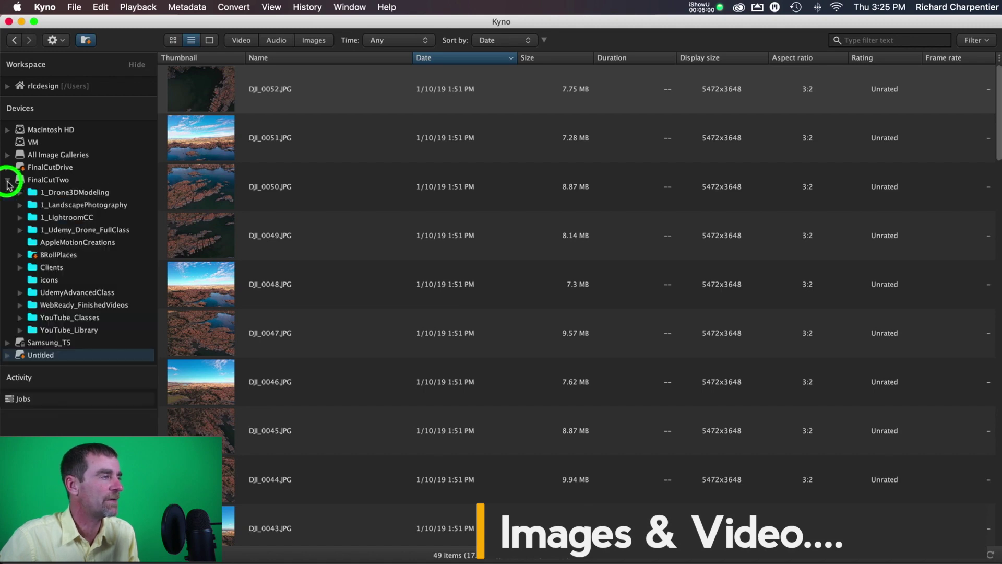
click(47, 180)
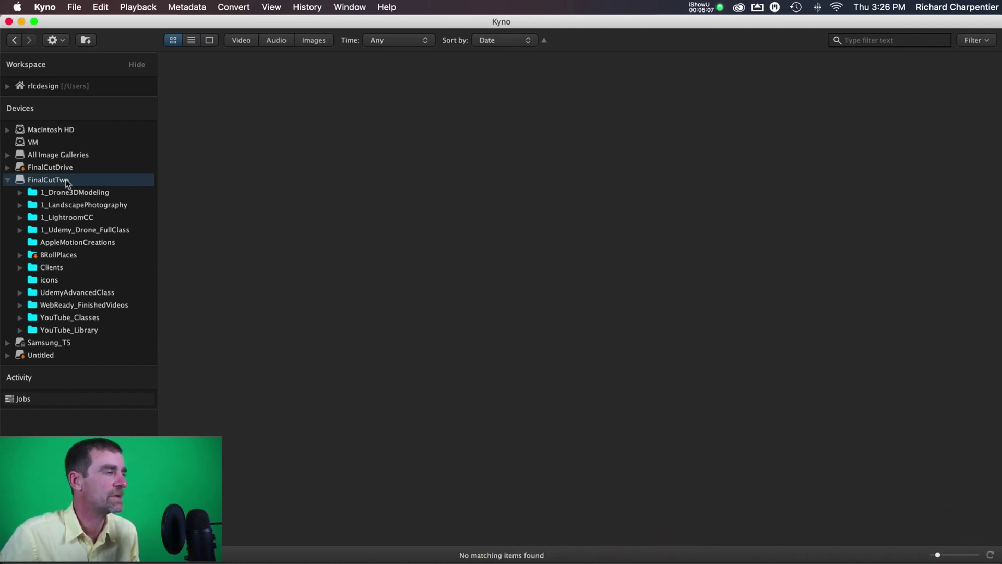
Create a folder named Kyno_2019_Media on the FinalCutTwo drive
right_click(66, 181)
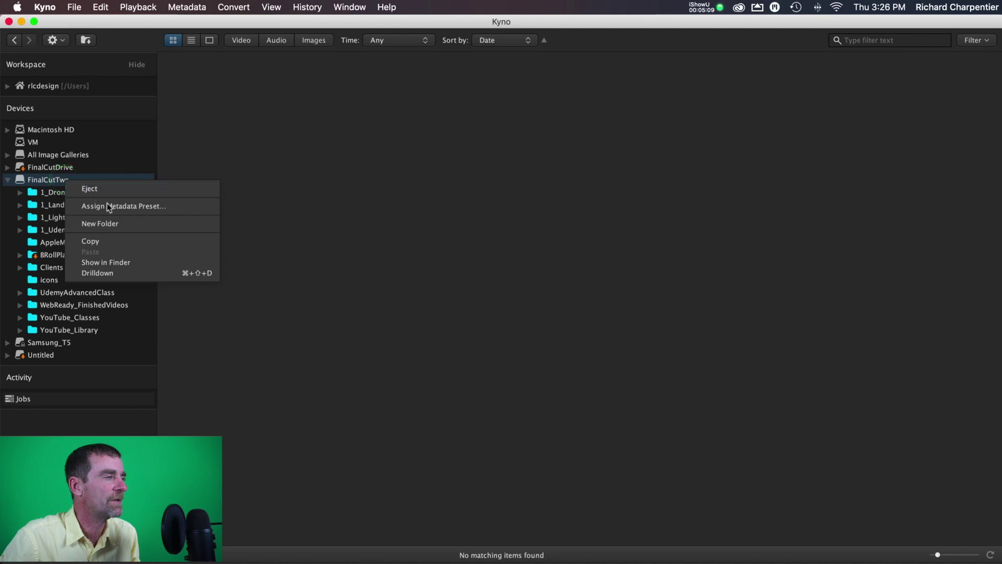
click(118, 224)
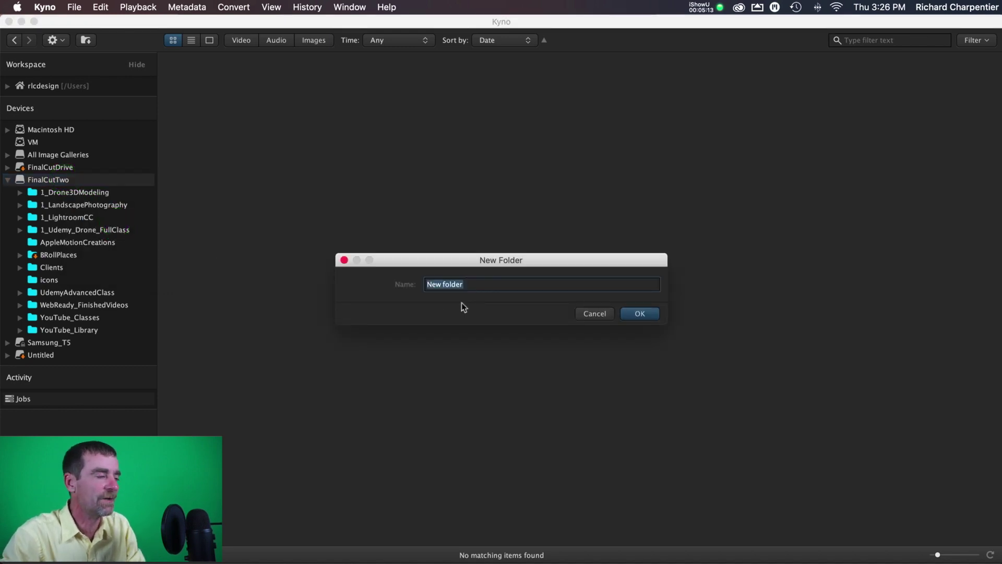
text(Kyno)
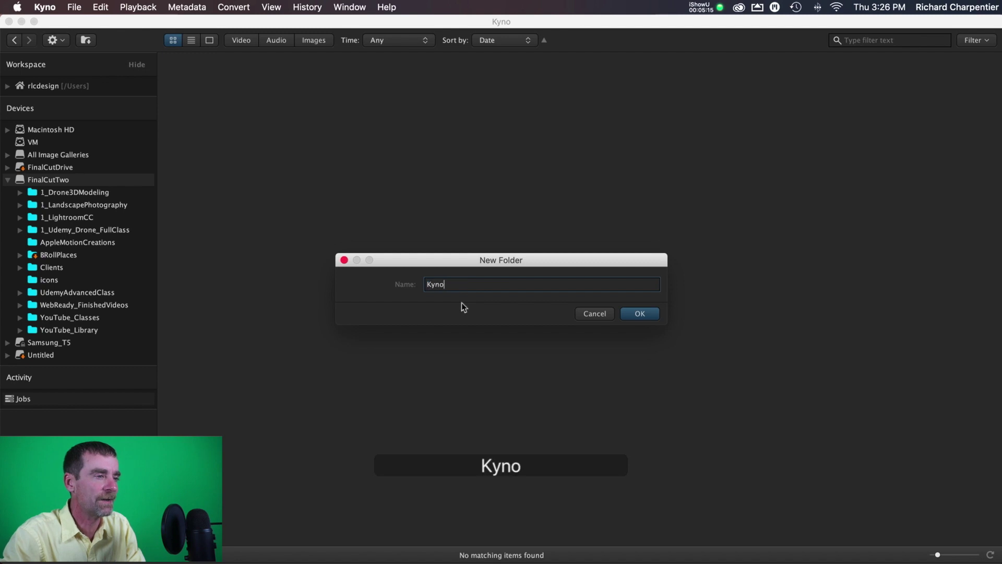
text(_)
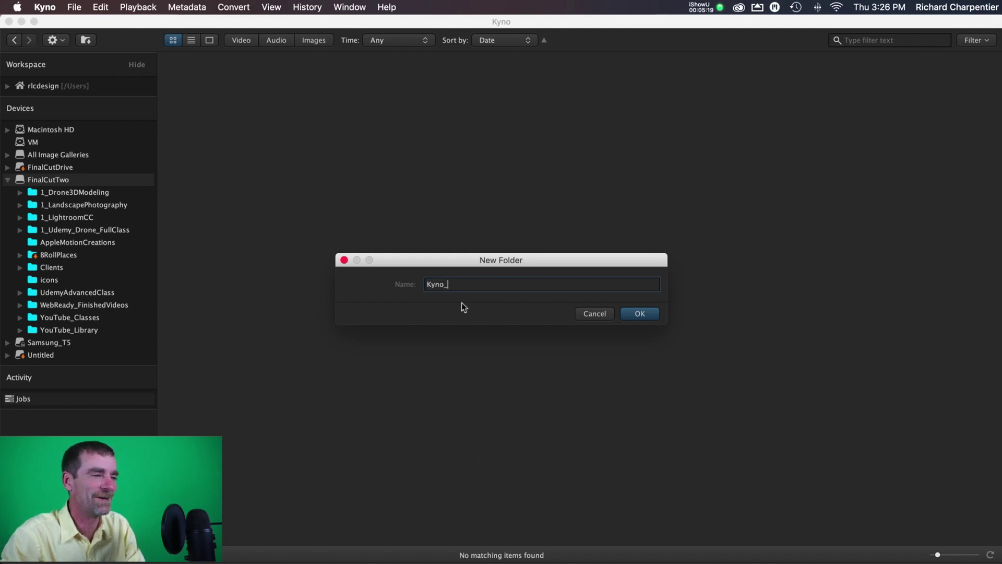
text(20)
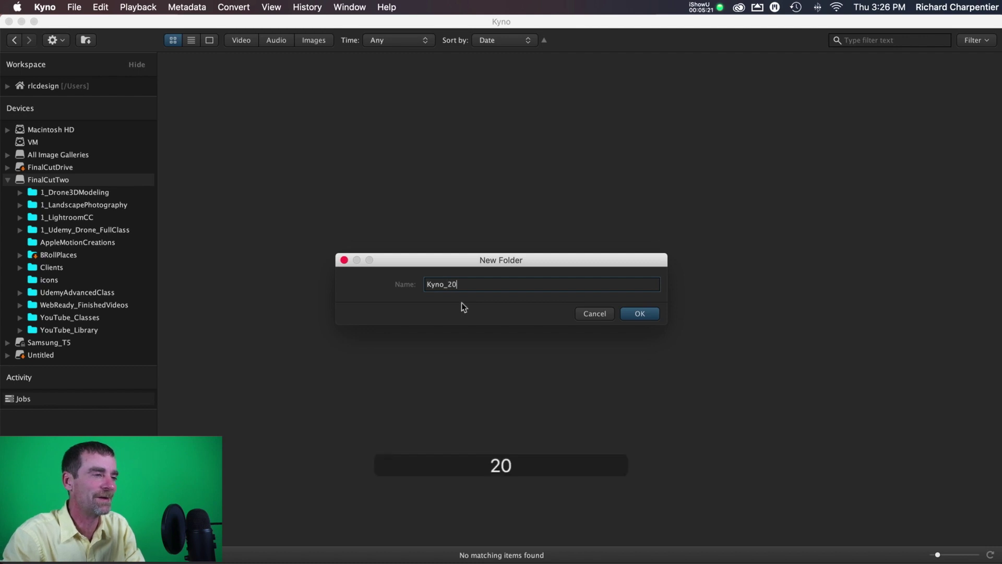
text(19_Media)
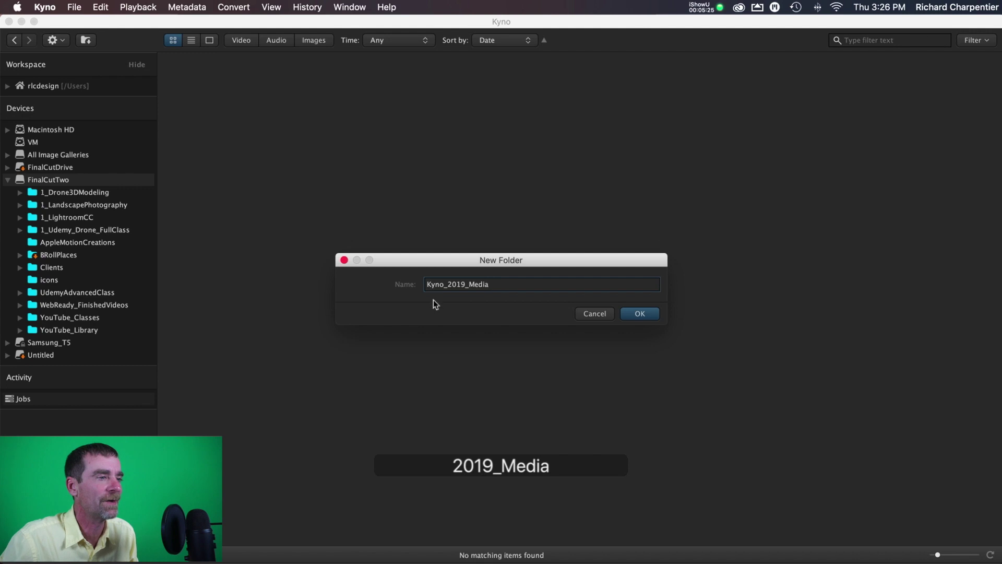
click(634, 315)
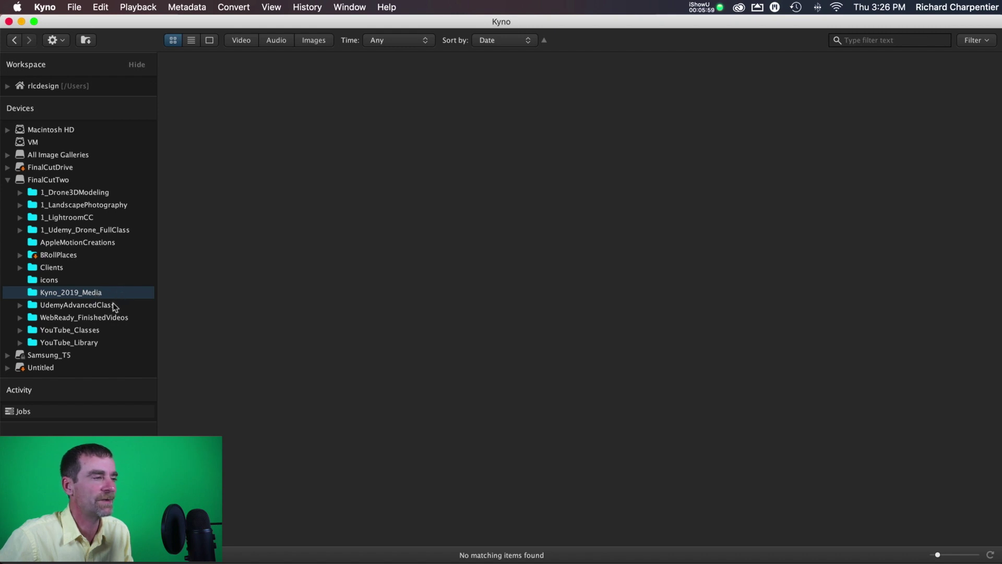
Create a subfolder named Kyno_Testing inside the Kyno_2019_Media folder
right_click(84, 295)
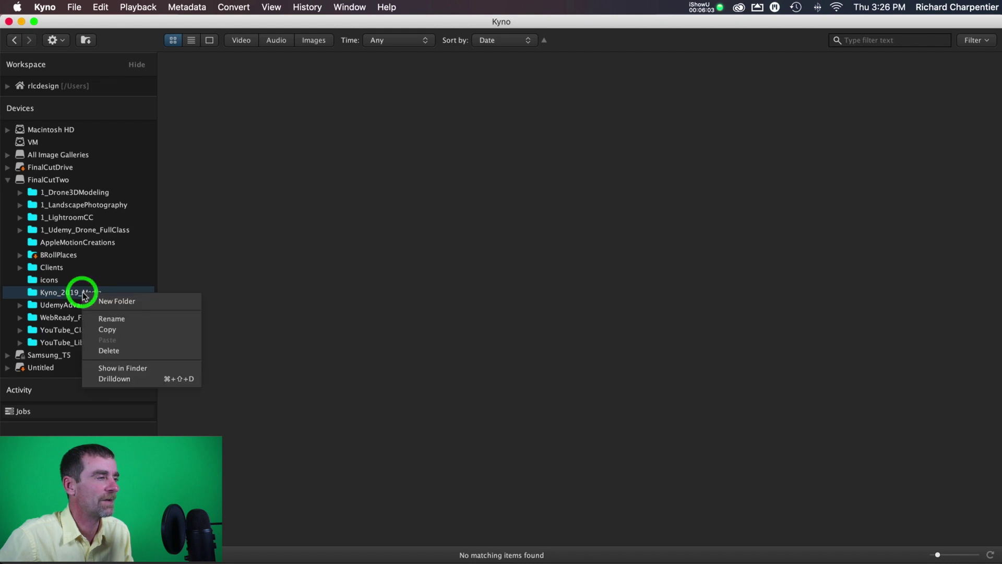
click(117, 301)
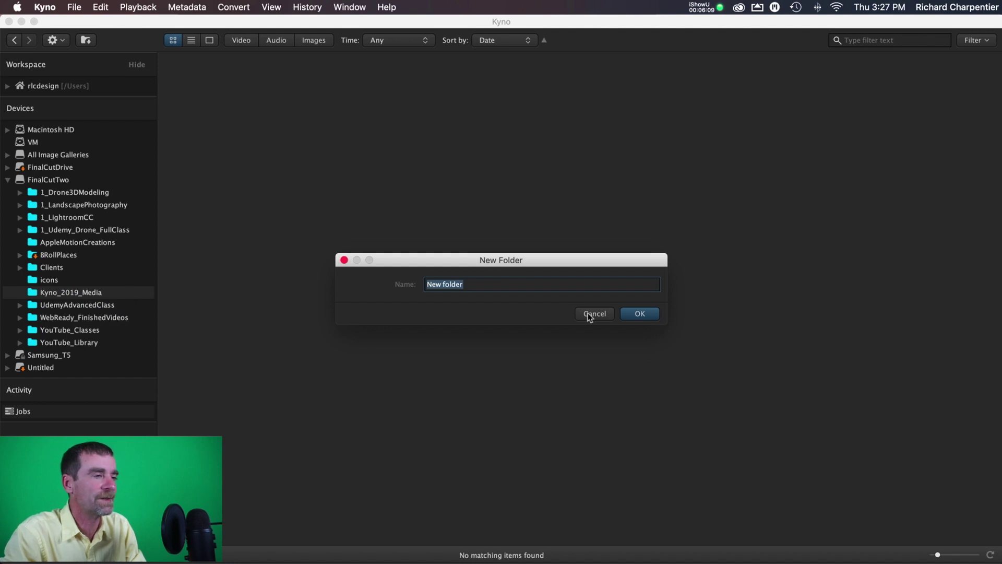
text(Kyno)
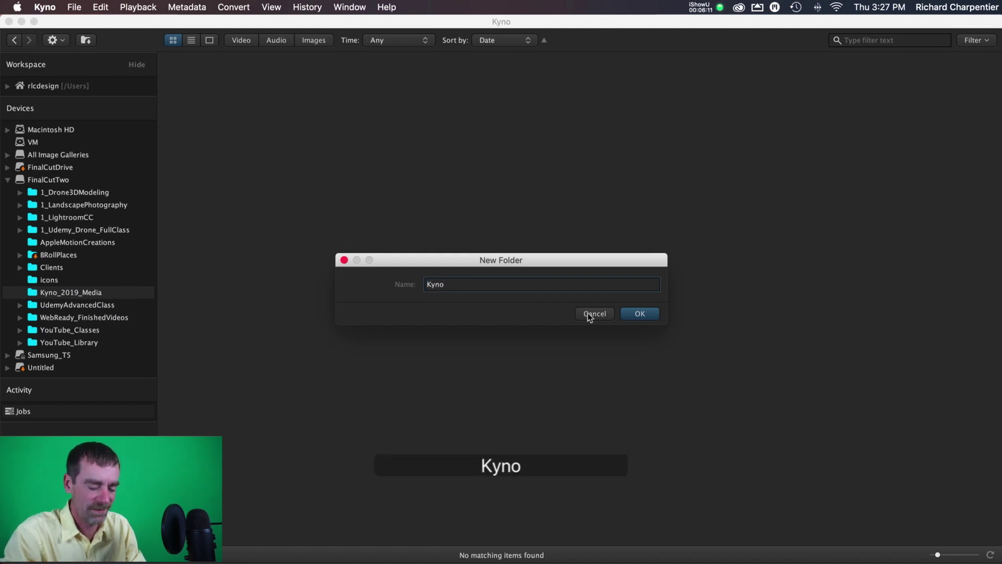
text(_Testing)
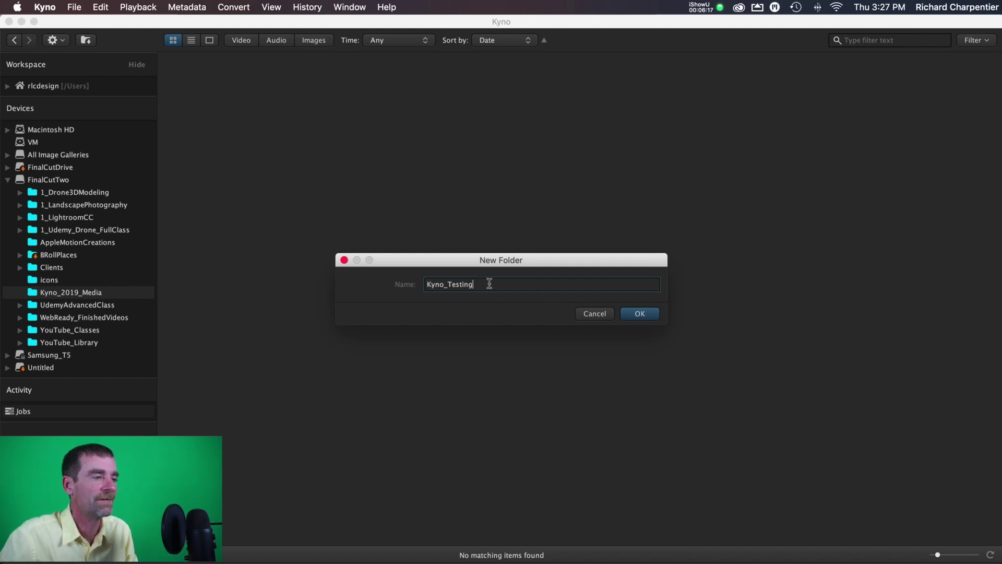
click(639, 313)
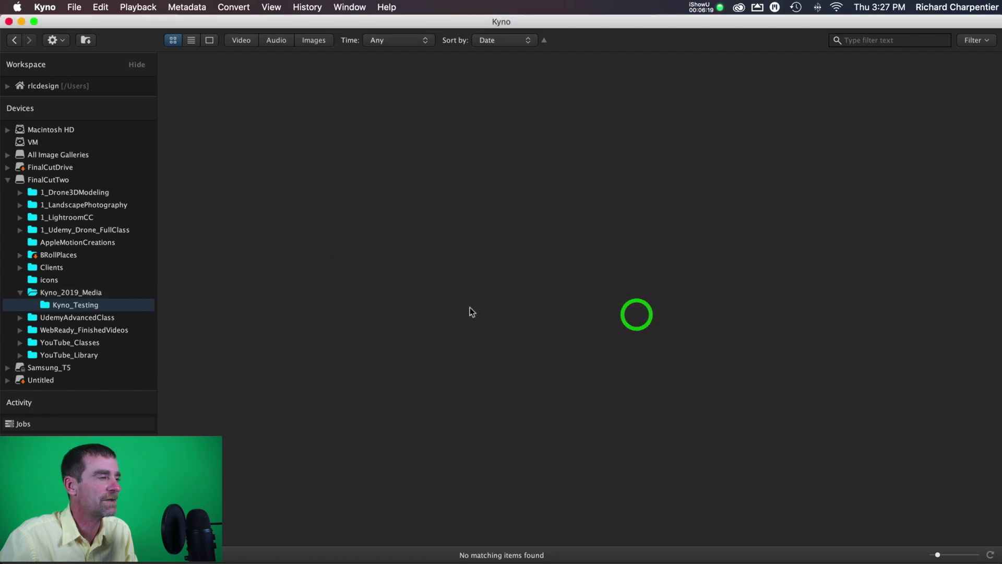
Create a second subfolder named Clients inside Kyno_2019_Media and select the parent folder again
right_click(102, 293)
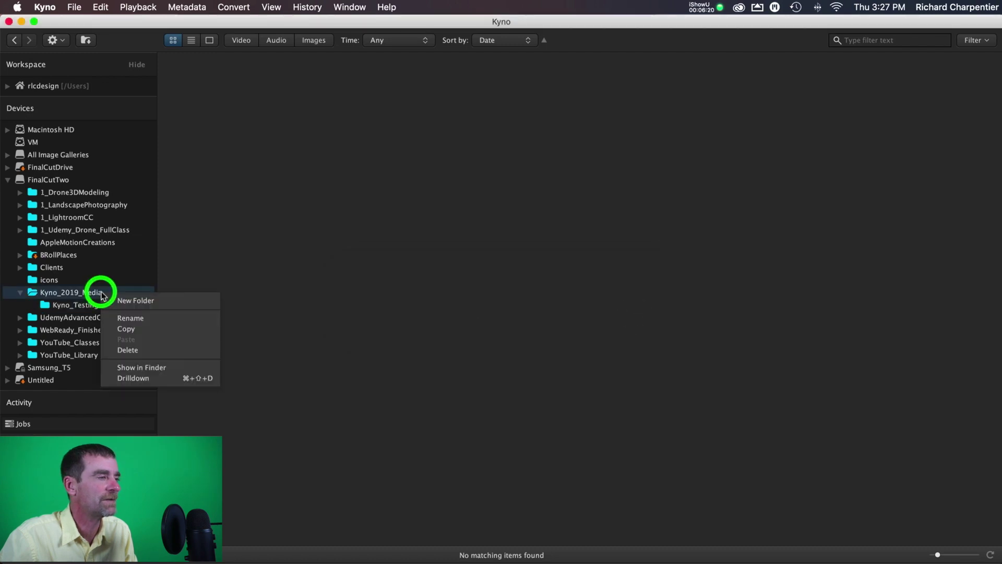
click(152, 300)
text(Cli)
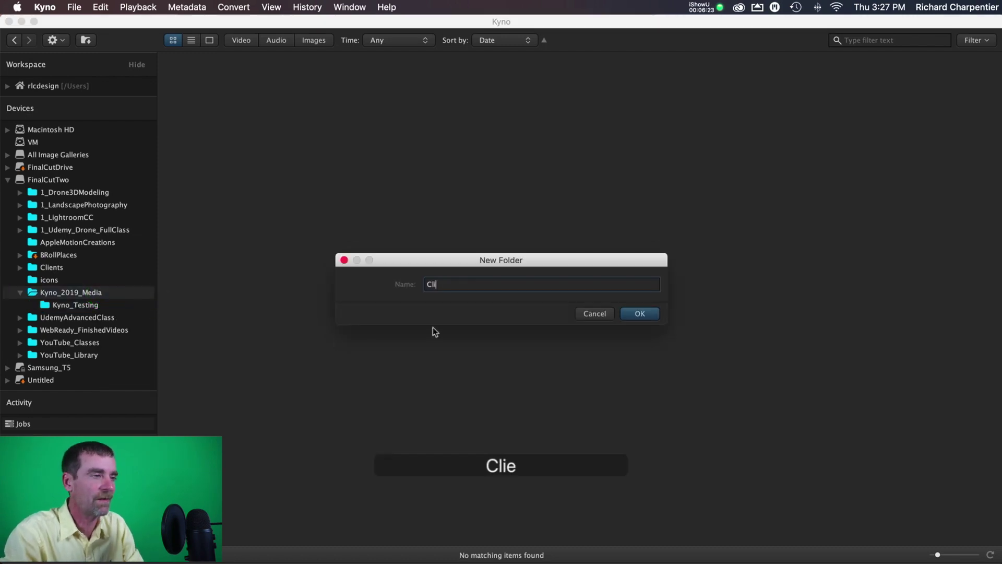
text(ents)
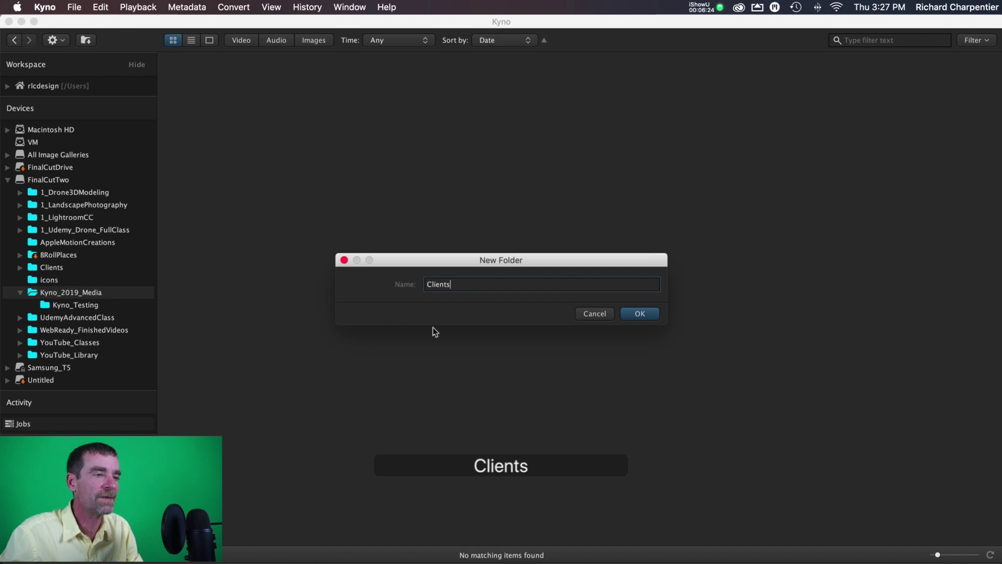
click(637, 313)
click(65, 297)
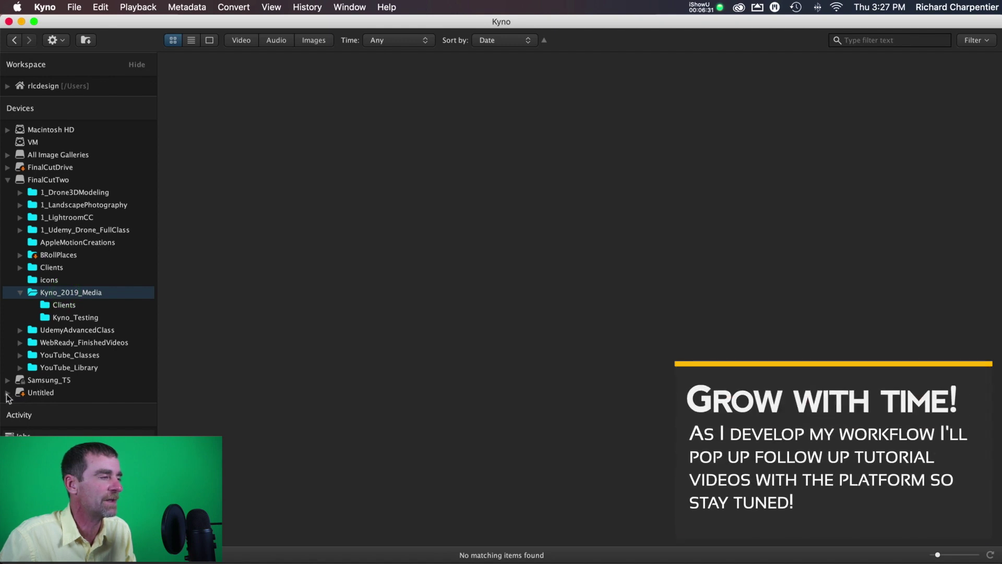
Select every media file on the Untitled drive, from DJI_0052.JPG to DJI_0004.JPG, and copy them
click(51, 393)
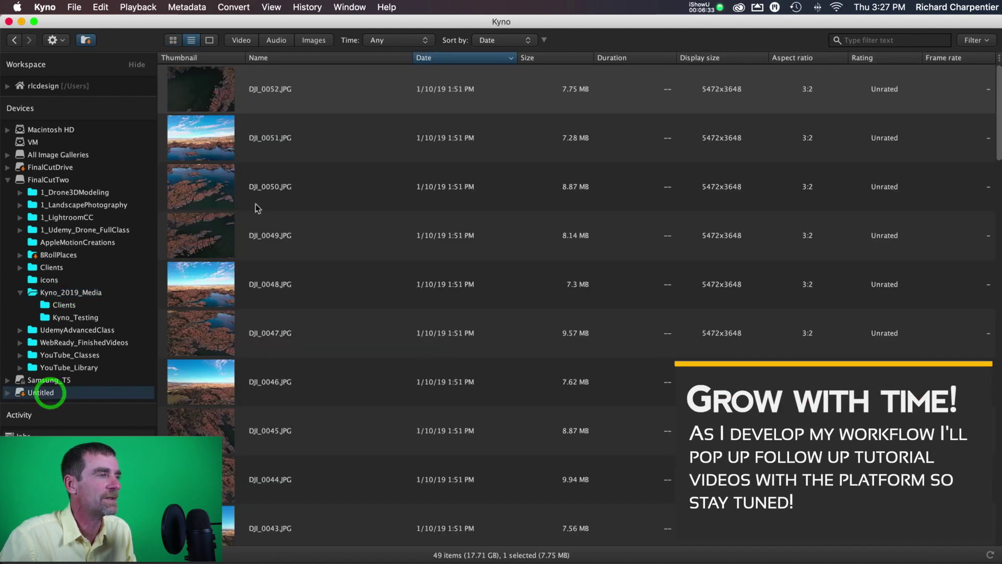
click(225, 94)
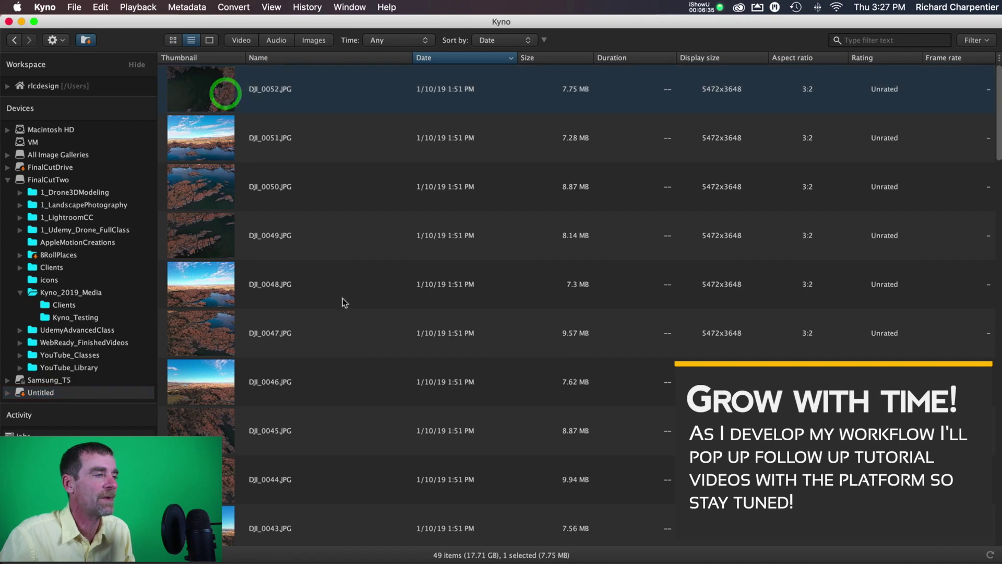
scroll(344, 303, down, 20)
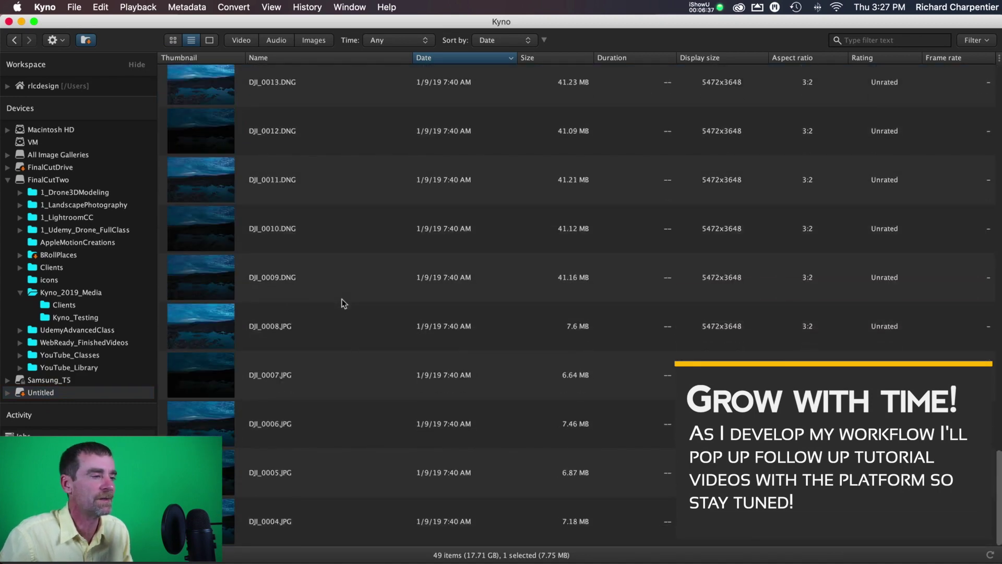
shift+click(225, 522)
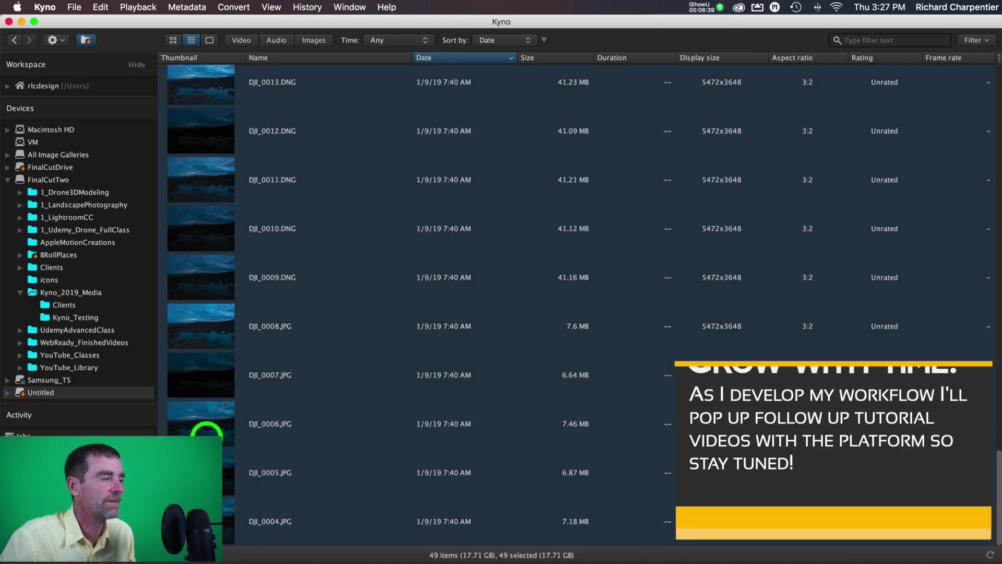
right_click(207, 427)
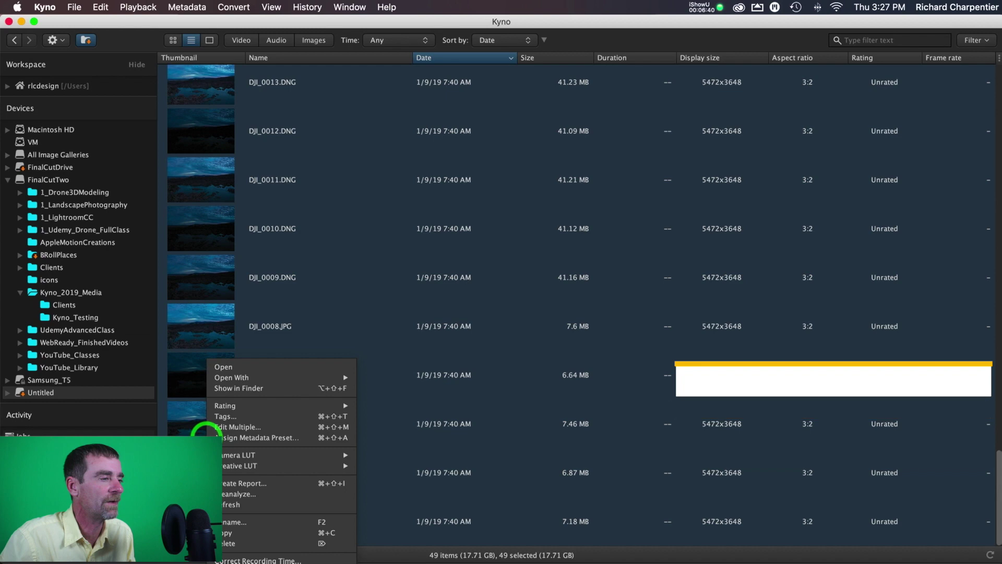
click(258, 532)
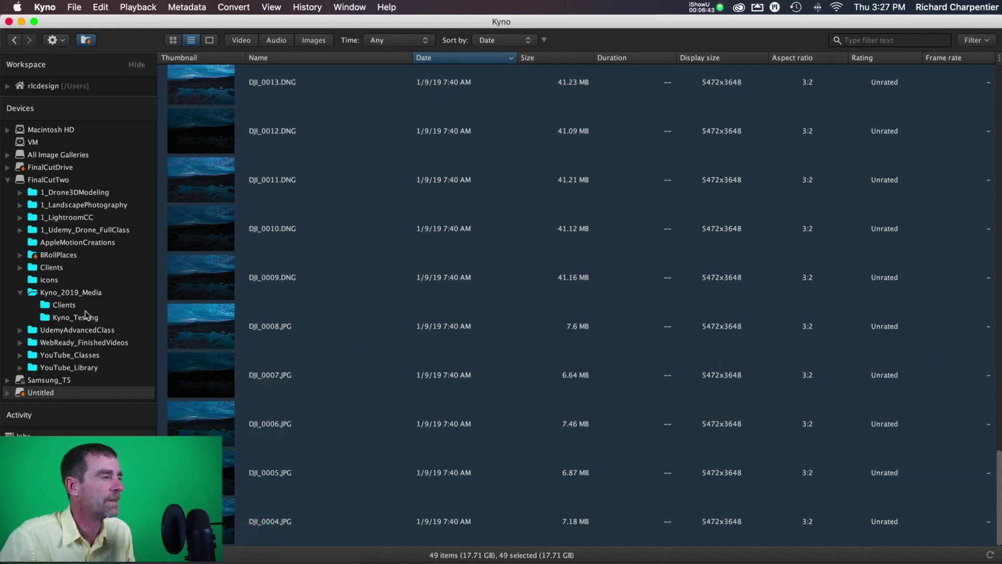
Paste the copied drone files into the Kyno_Testing folder
click(66, 319)
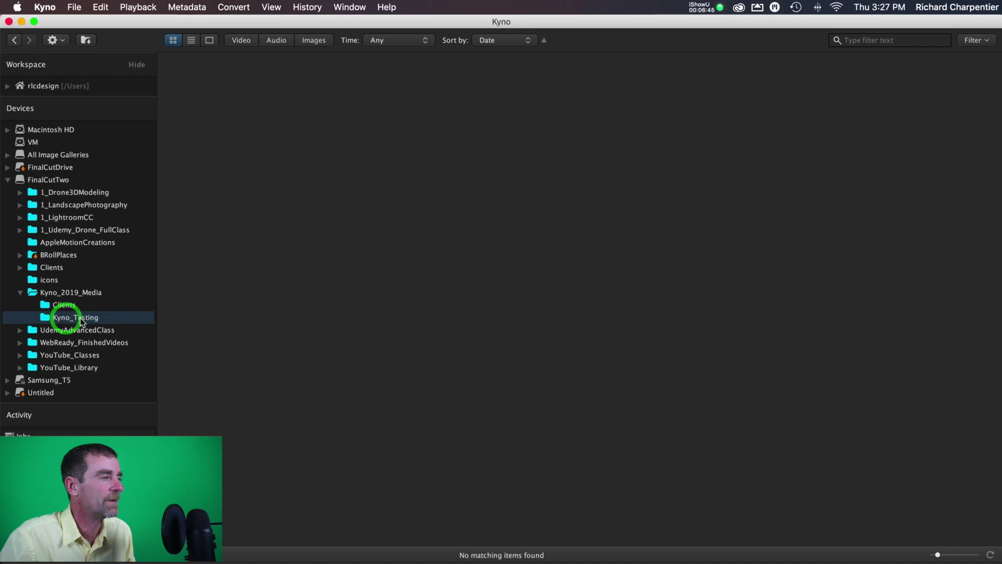
right_click(81, 318)
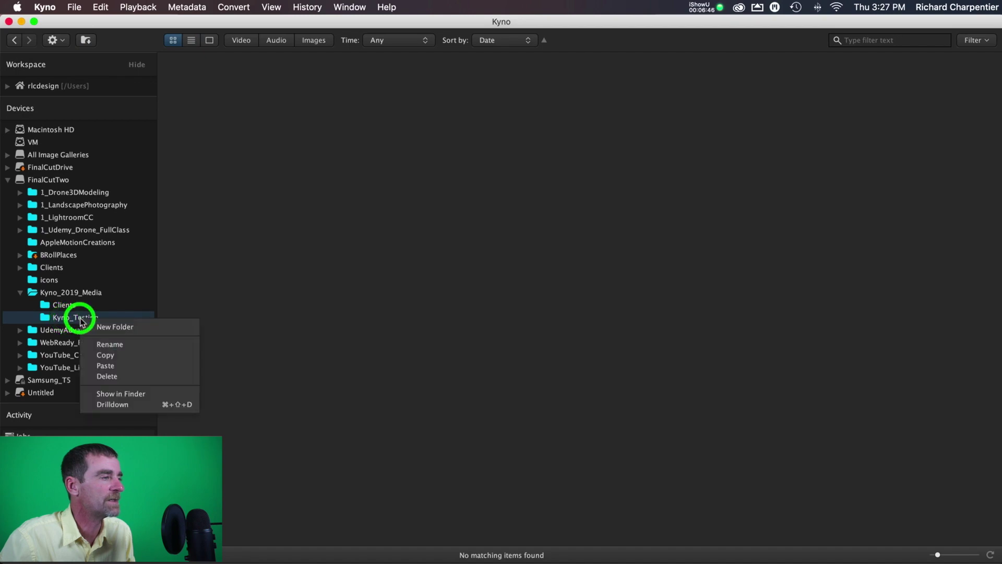
click(139, 365)
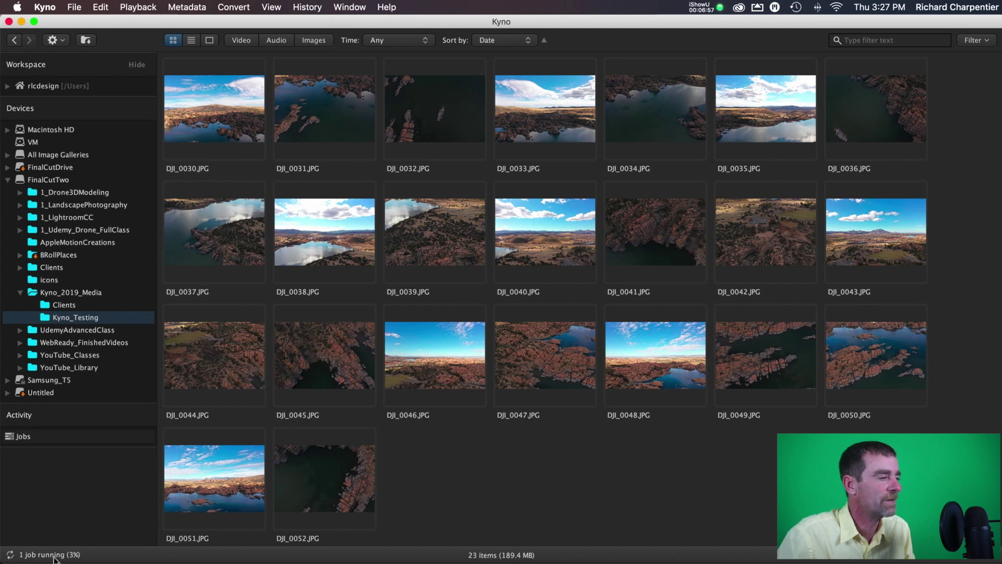
Check the progress of the running copy job and view the jobs overview
click(96, 554)
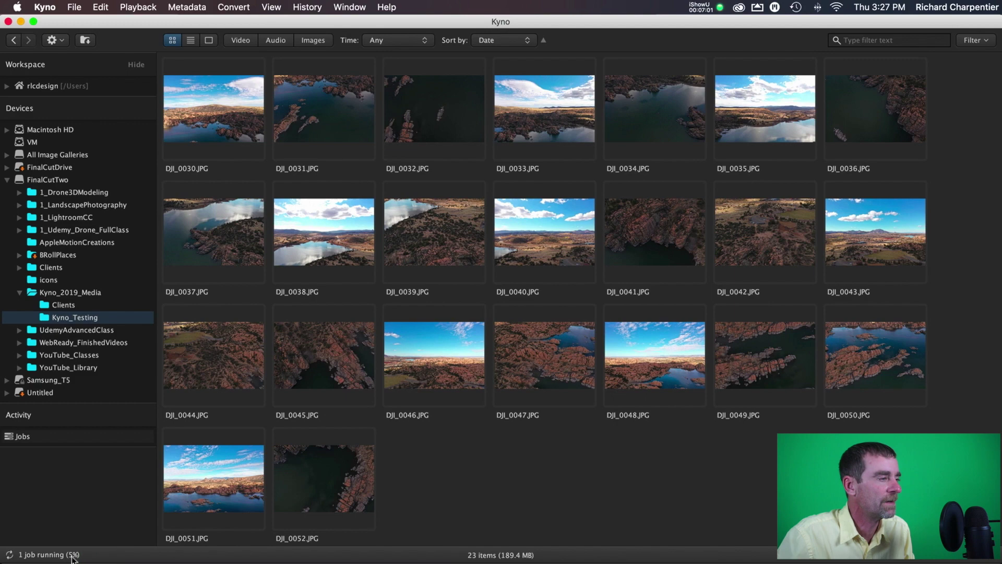
mouse_move(135, 421)
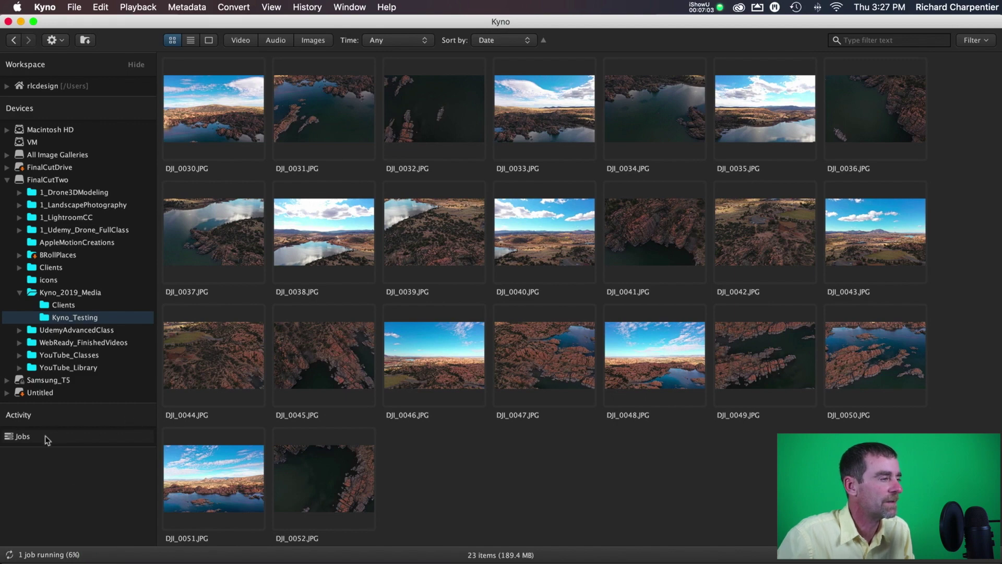
click(35, 436)
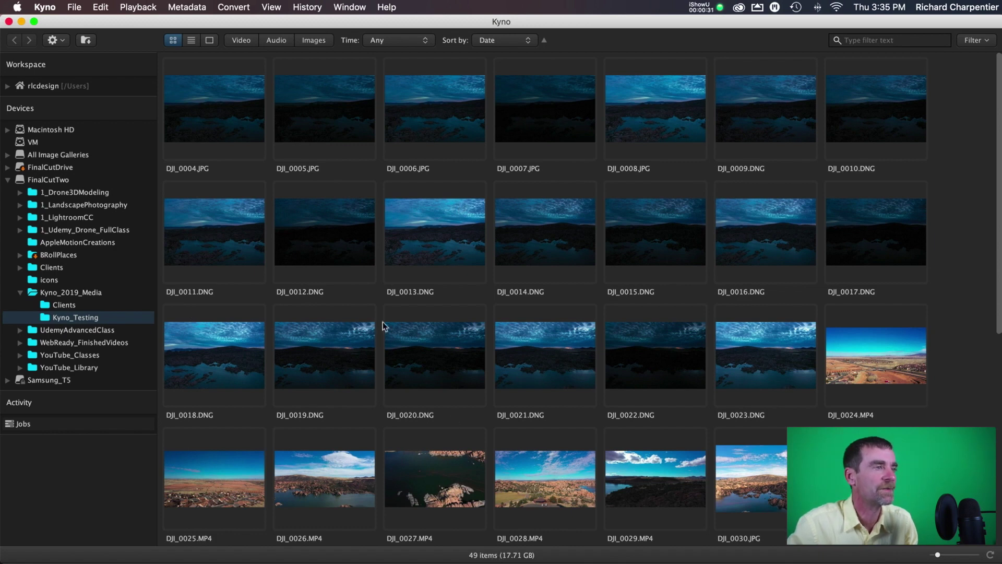
Look through the copied media in Kyno_Testing, inspect DJI_0021.DNG in the detail view, and return to the thumbnail grid
scroll(265, 175, down, 5)
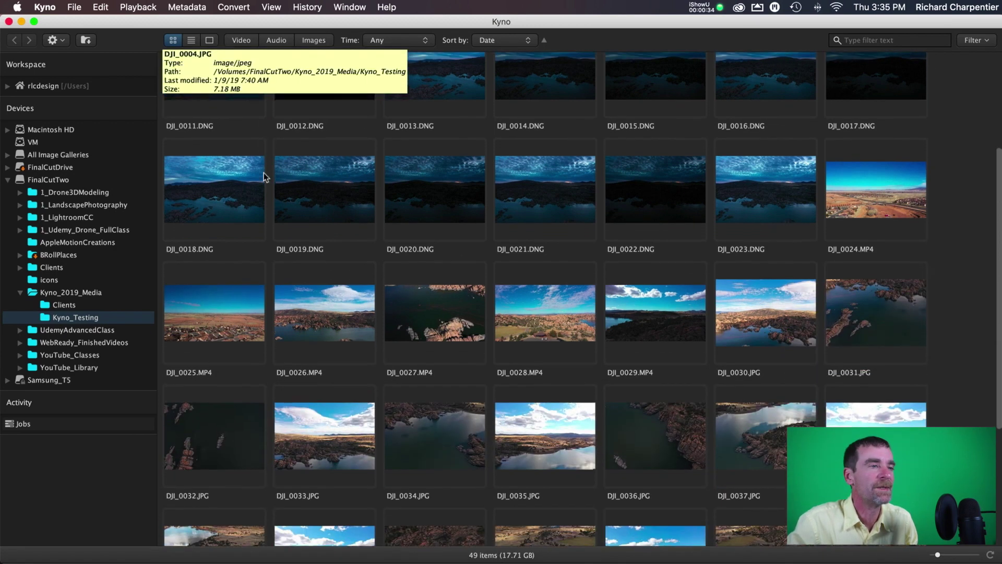
scroll(264, 176, up, 5)
click(244, 111)
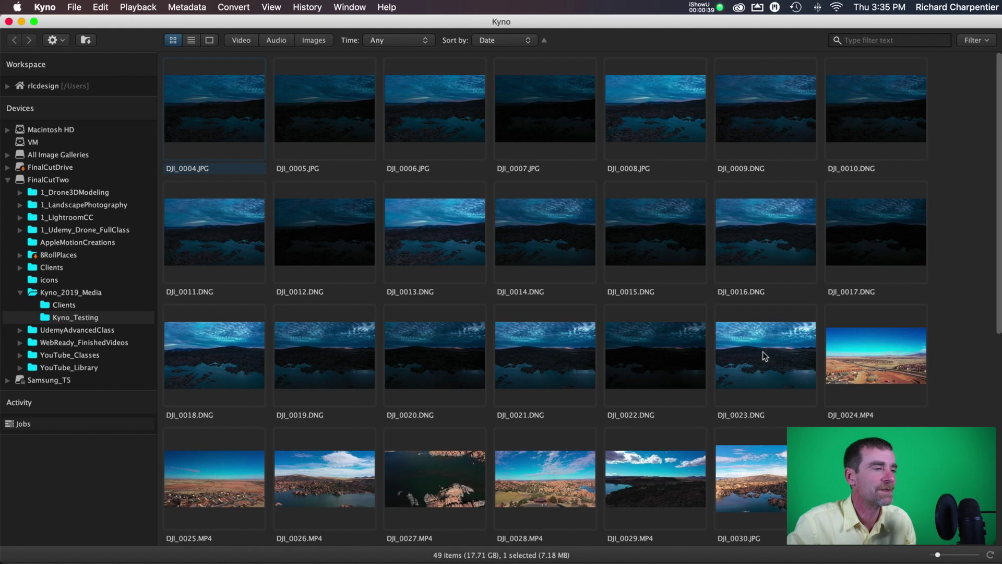
double_click(583, 358)
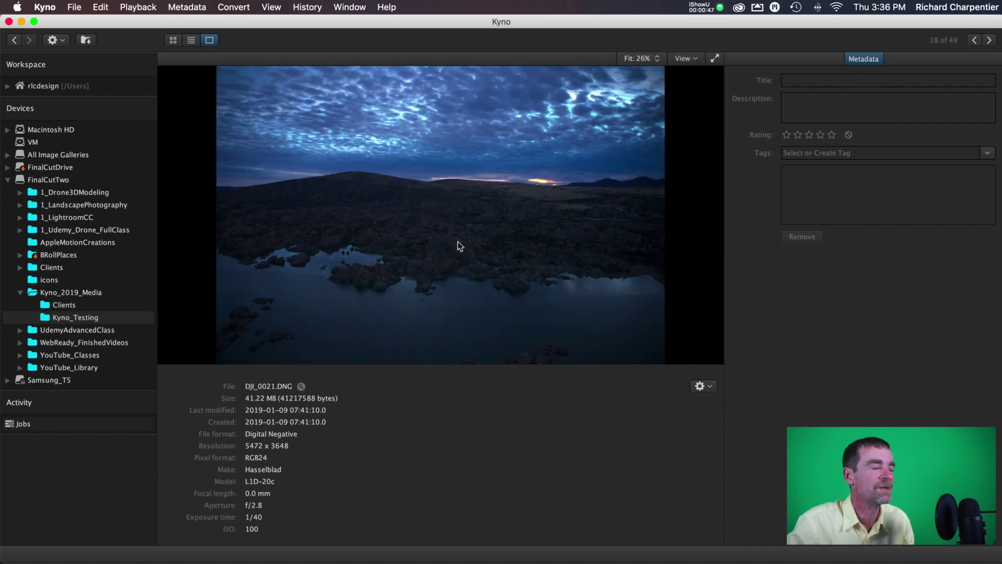
click(174, 42)
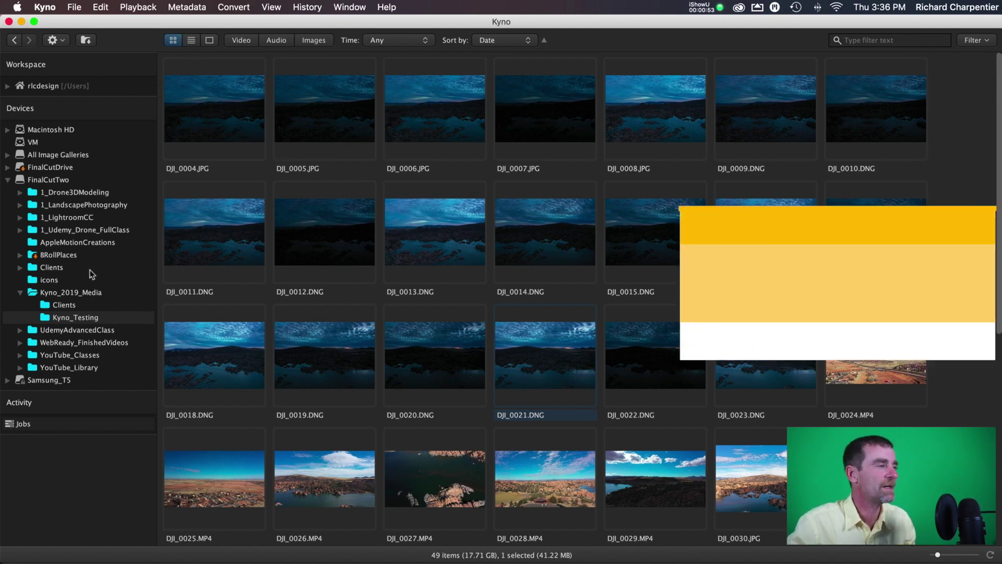
Open the images DJI_0004.JPG through DJI_0023.DNG for editing multiple items and add the tag Watson Lake
click(223, 109)
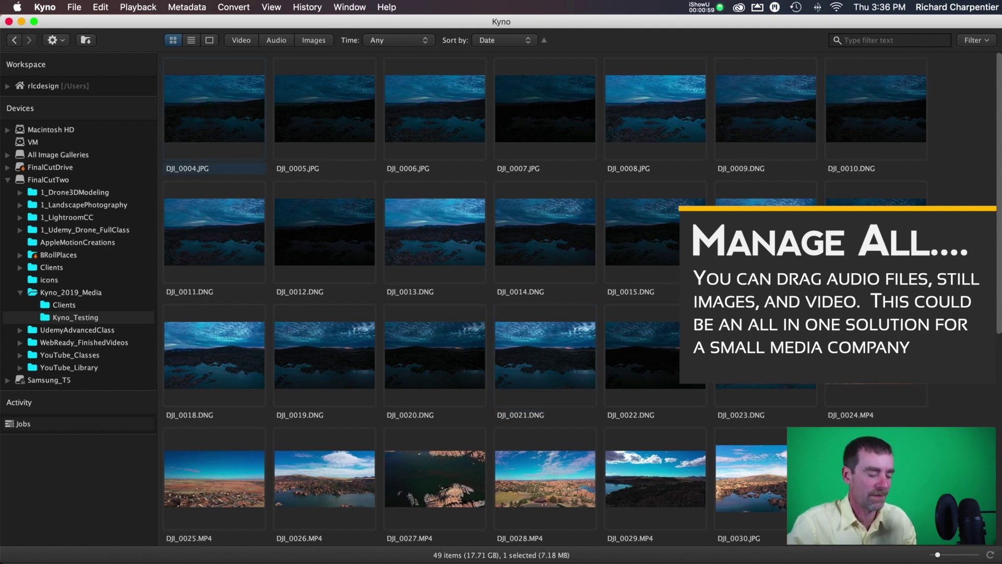
shift+click(766, 366)
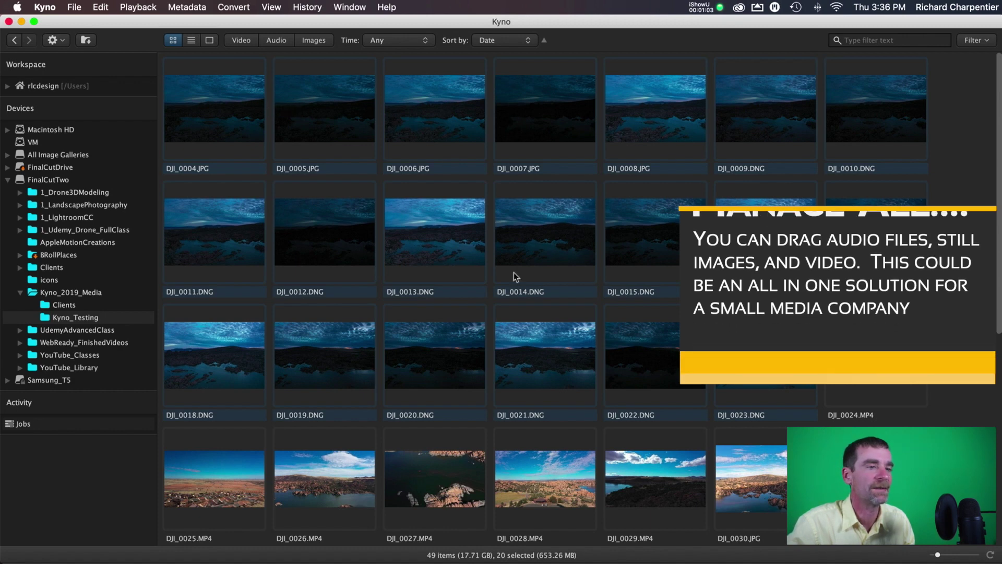
right_click(642, 357)
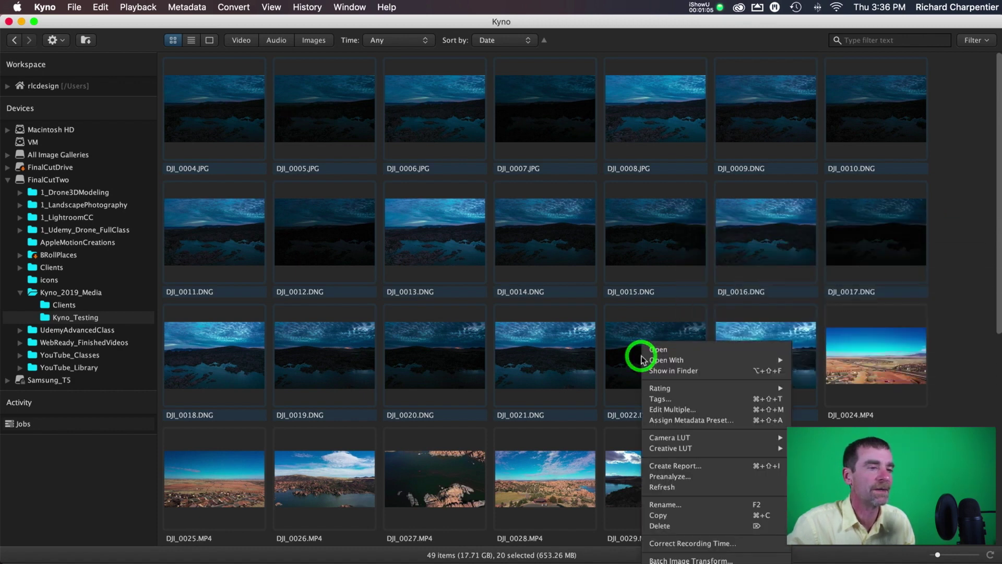
click(682, 410)
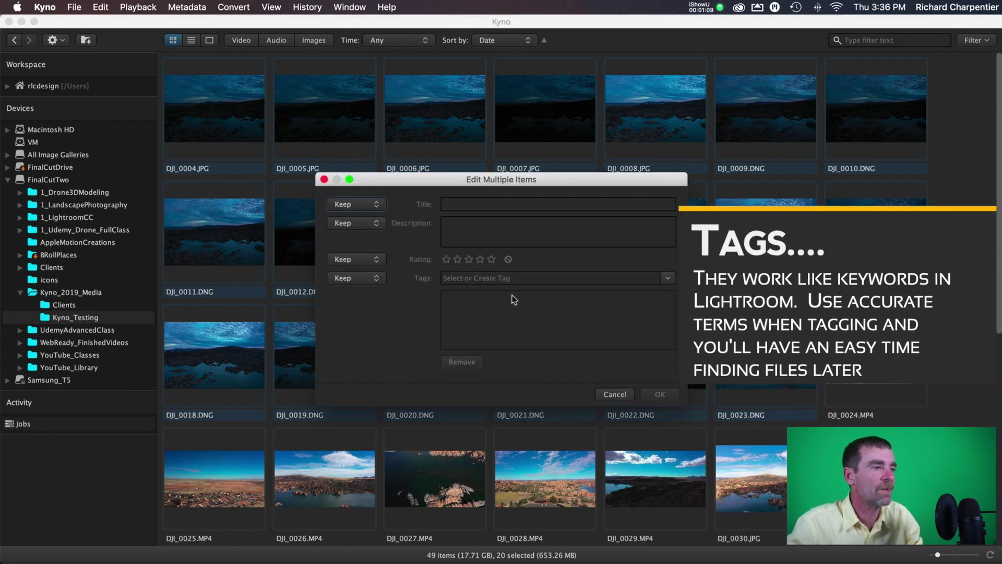
click(590, 279)
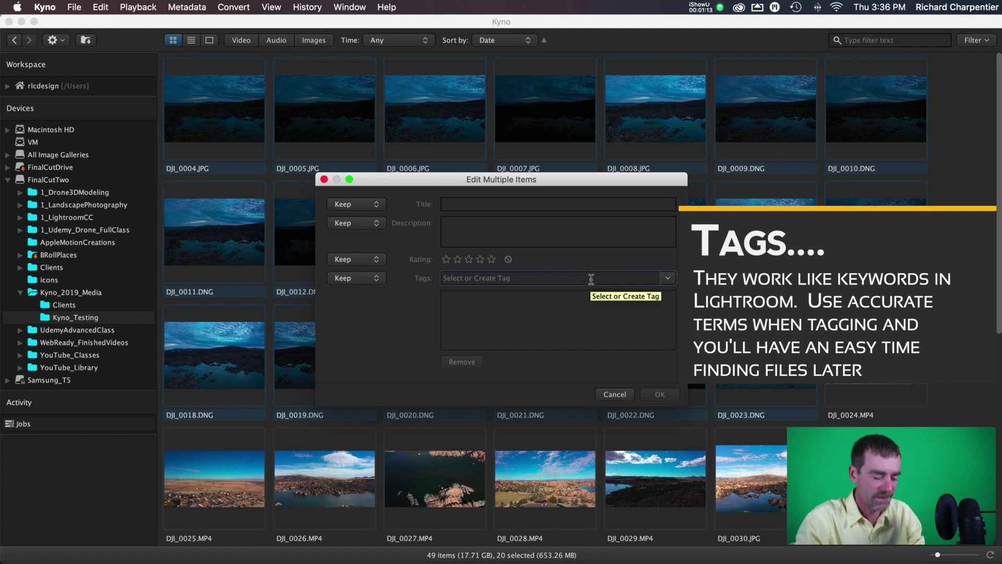
text(Watson Lake)
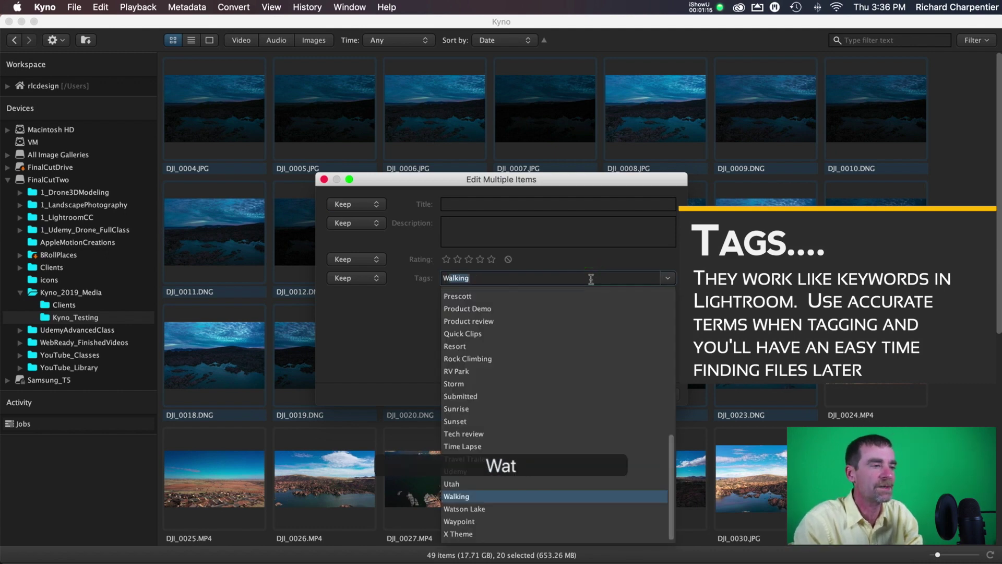
key(Return)
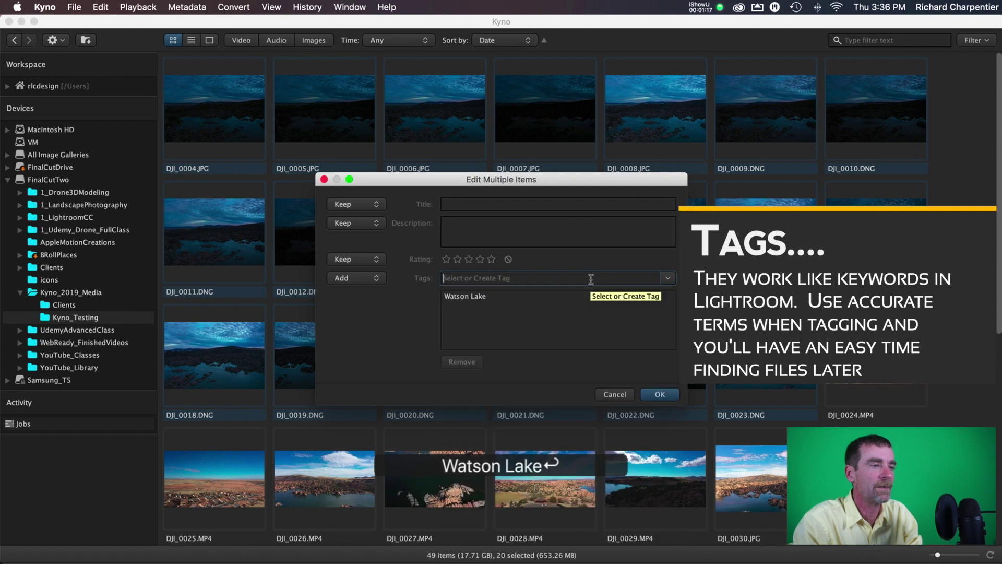
Add the tag Sunrise to the same multiple-item edit
text(Sunrsie)
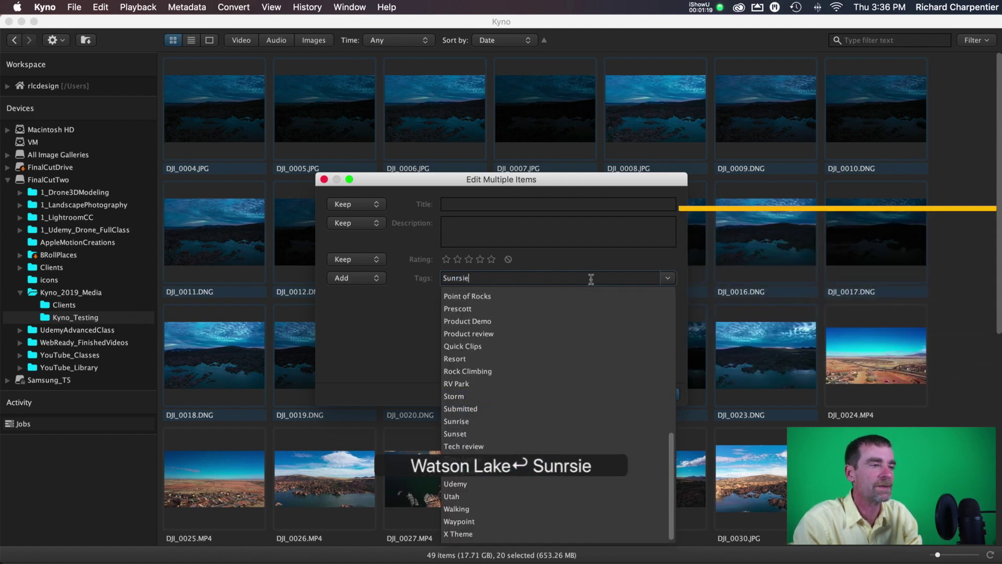
key(BackSpace)
key(BackSpace)
text(ise)
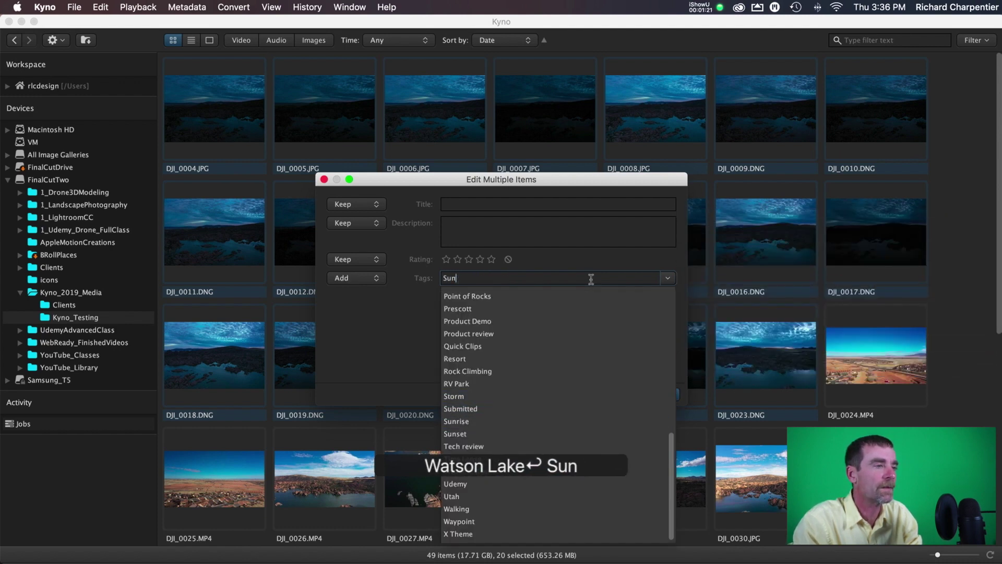
key(Return)
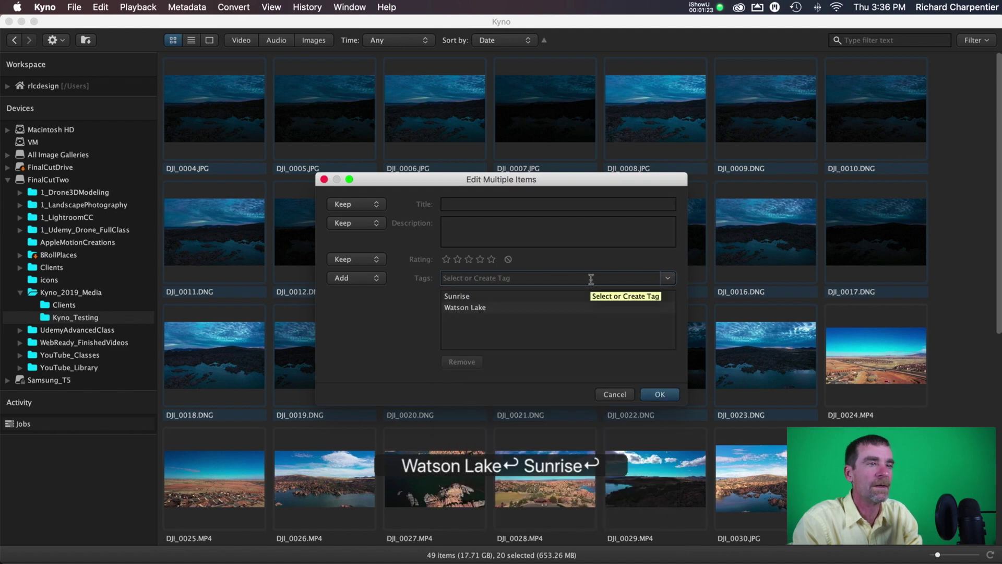
Add the tags Blue Morning, HDR and Bracketed to the multiple-item edit and apply the tags to the selected images
text(Blue )
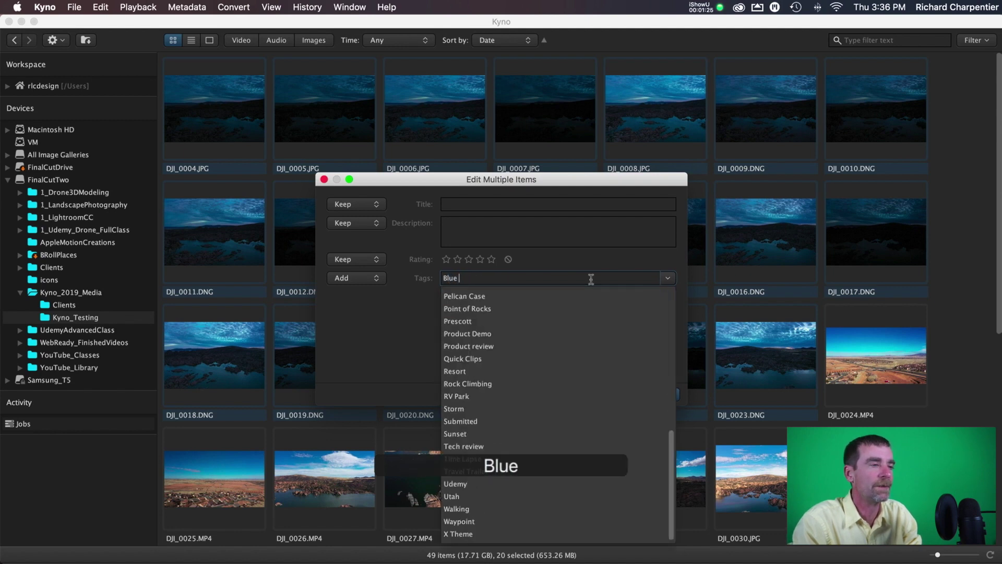
text(Morning)
key(Return)
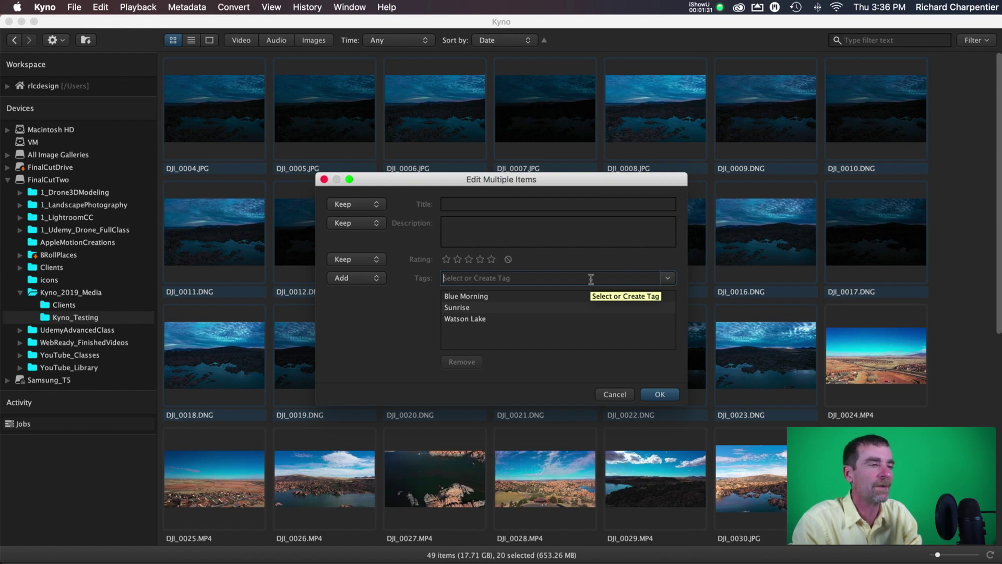
text(HDR)
key(Return)
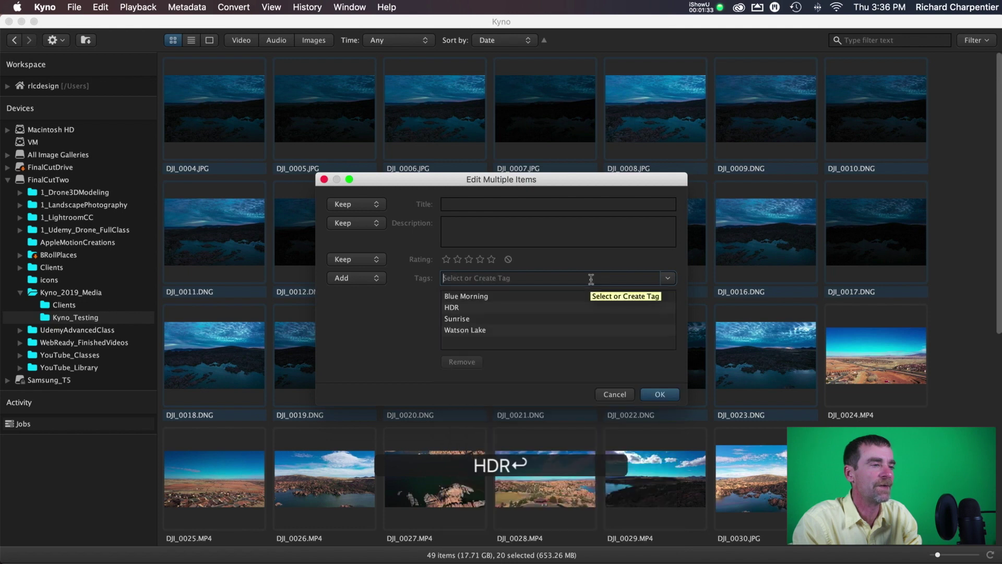
text(Brack)
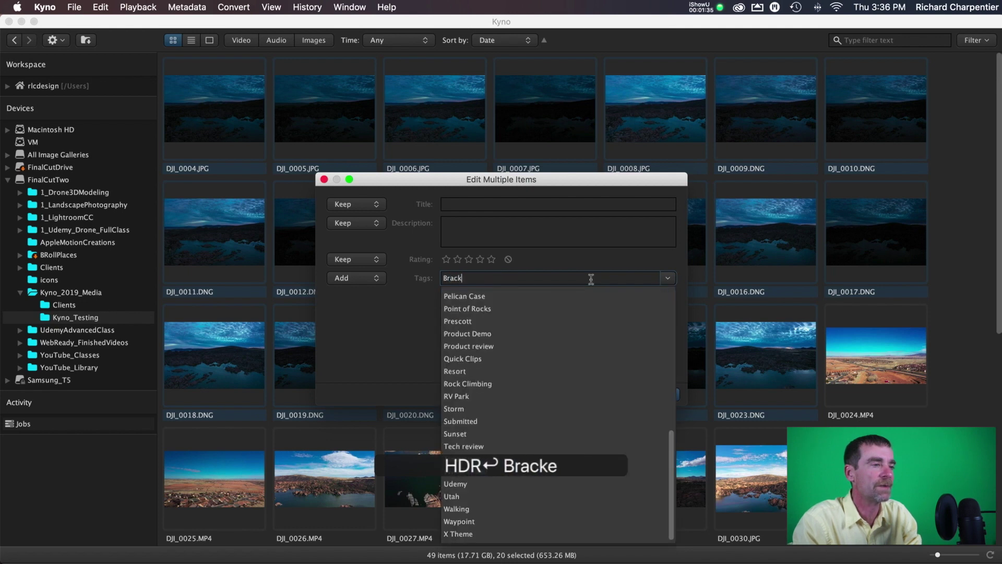
text(eted)
key(Return)
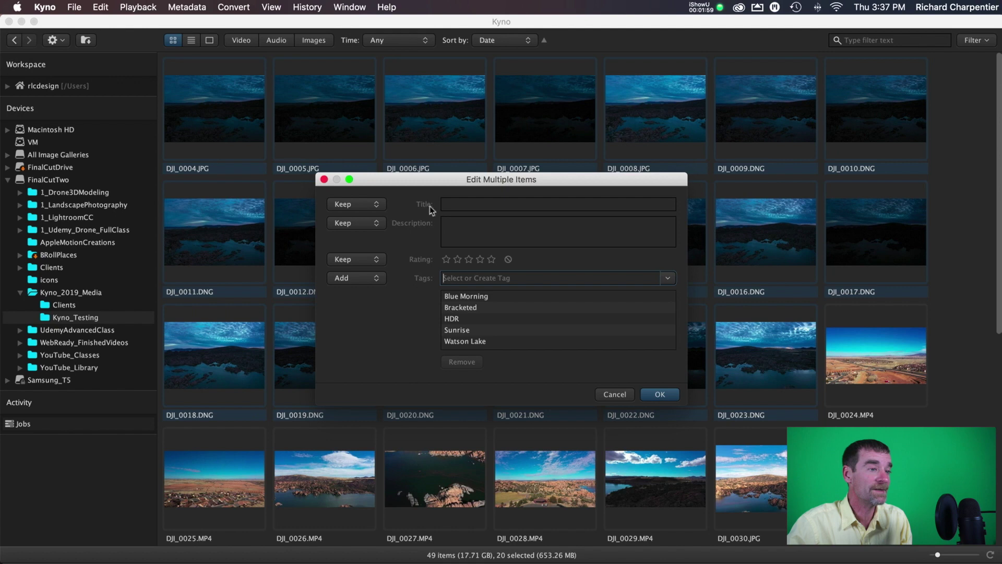
click(660, 395)
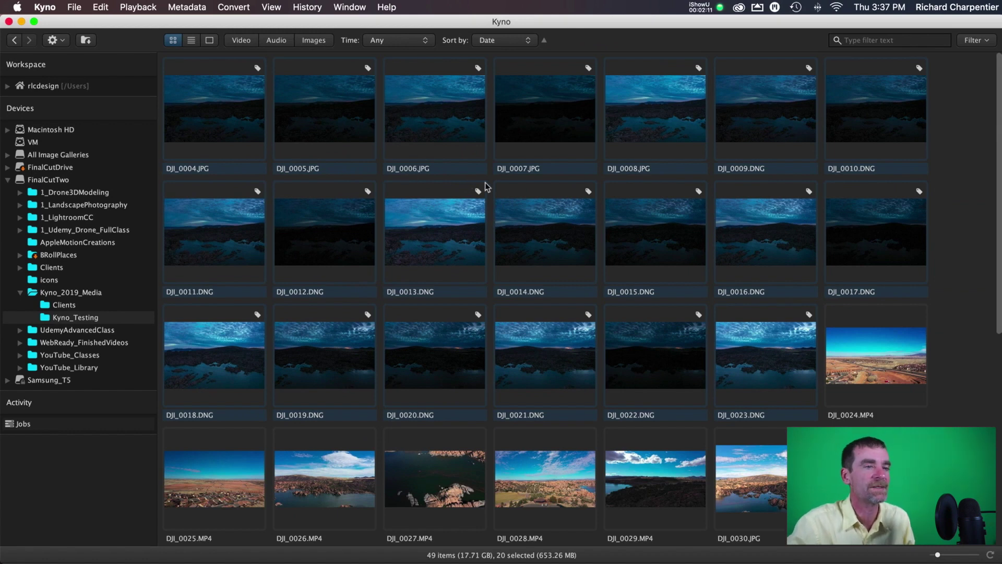
Select the videos DJI_0024.MP4 and DJI_0025.MP4 and open them for editing multiple items
scroll(481, 186, down, 3)
scroll(485, 186, down, 3)
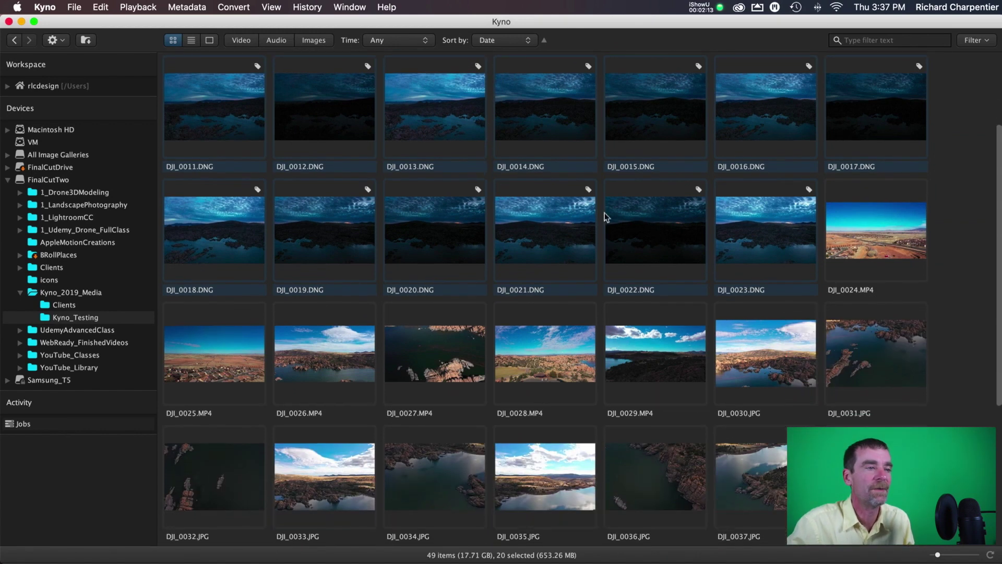
click(861, 239)
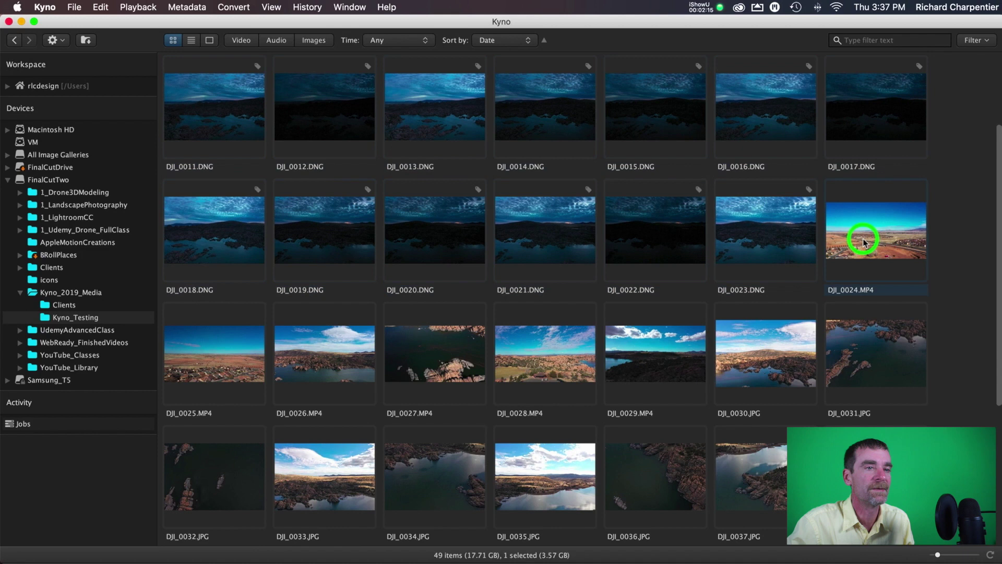
scroll(879, 233, down, 1)
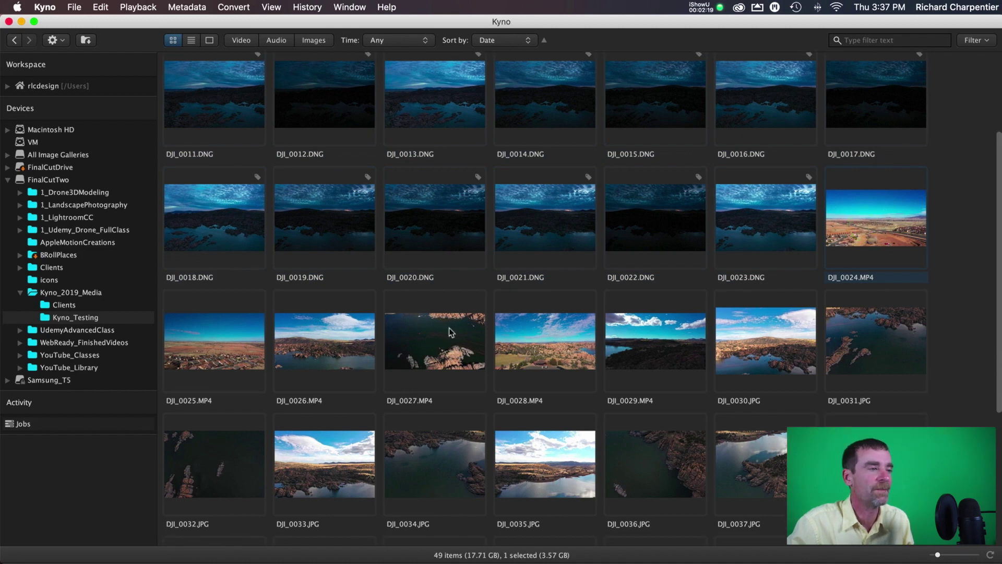
super+click(208, 352)
right_click(209, 352)
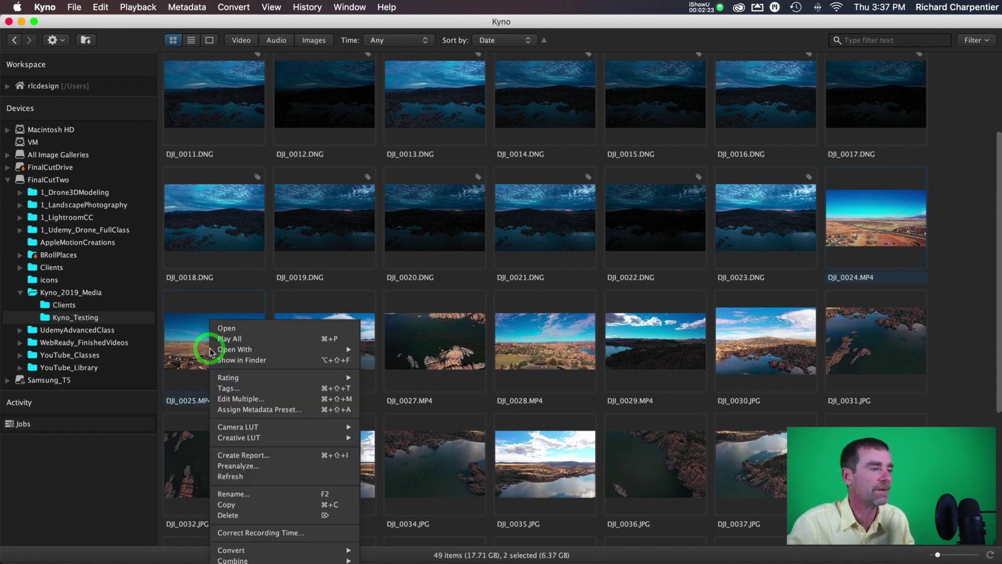
mouse_move(245, 354)
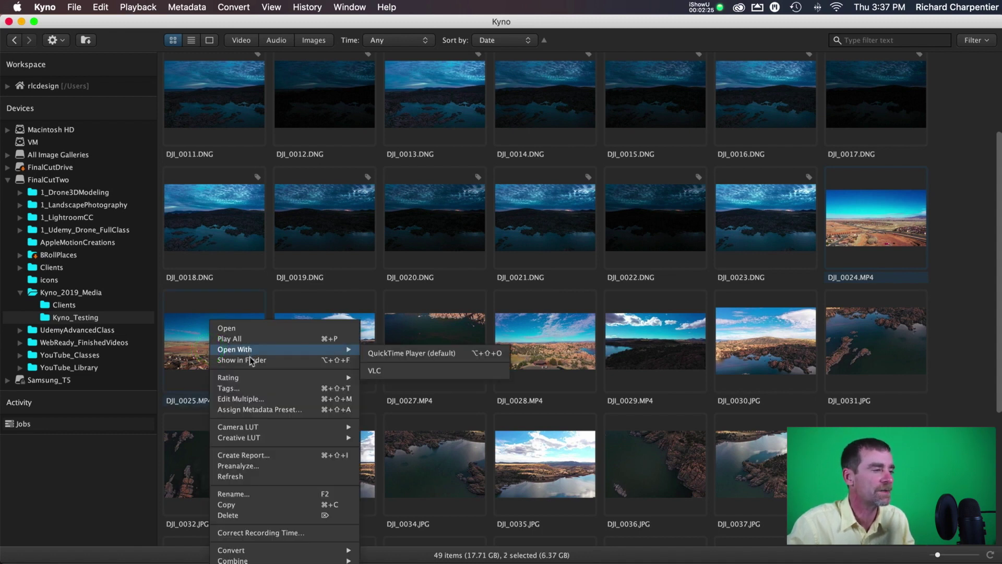
click(257, 399)
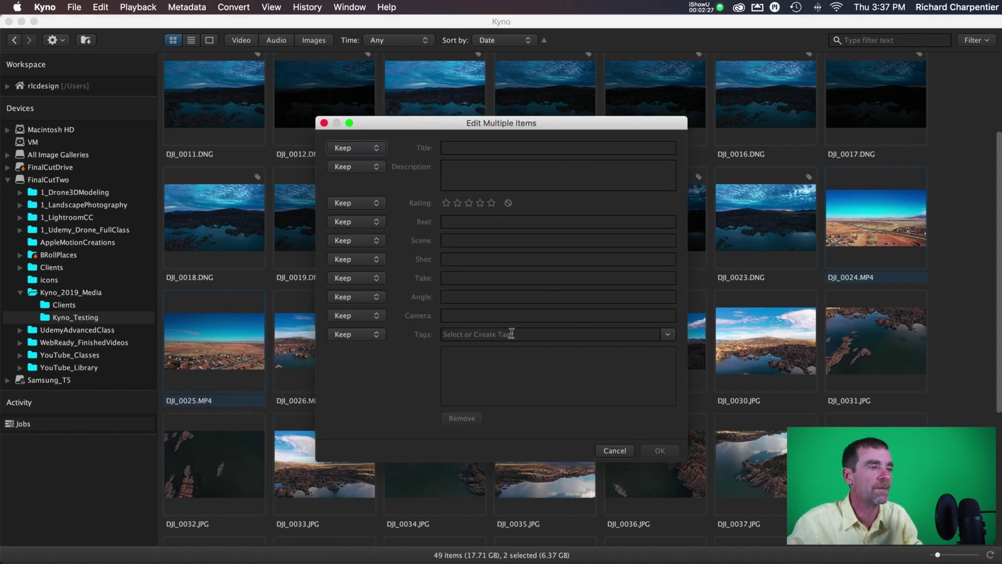
Add the new tag Granville Progression to the two selected videos
click(549, 337)
text(g)
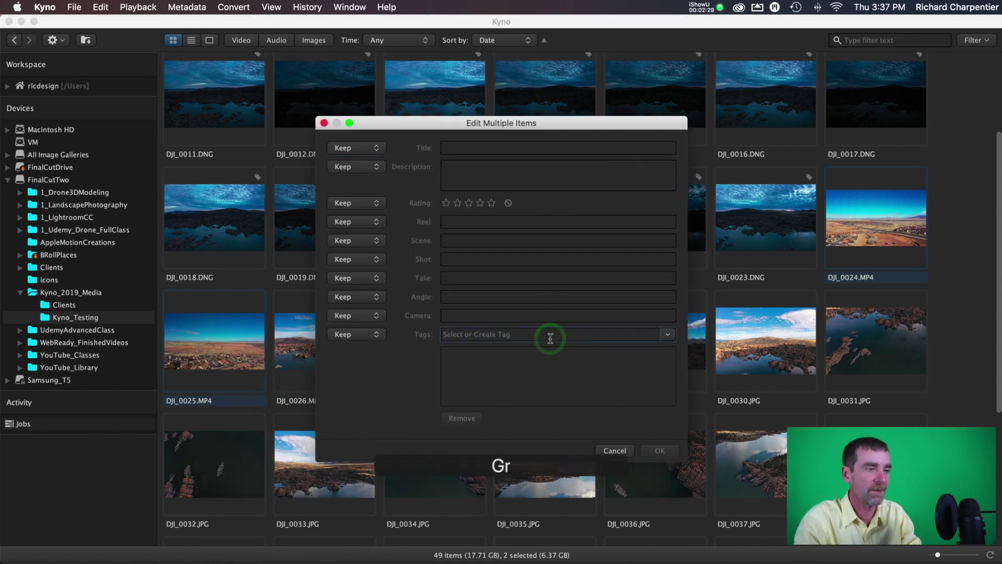
text(ranvi)
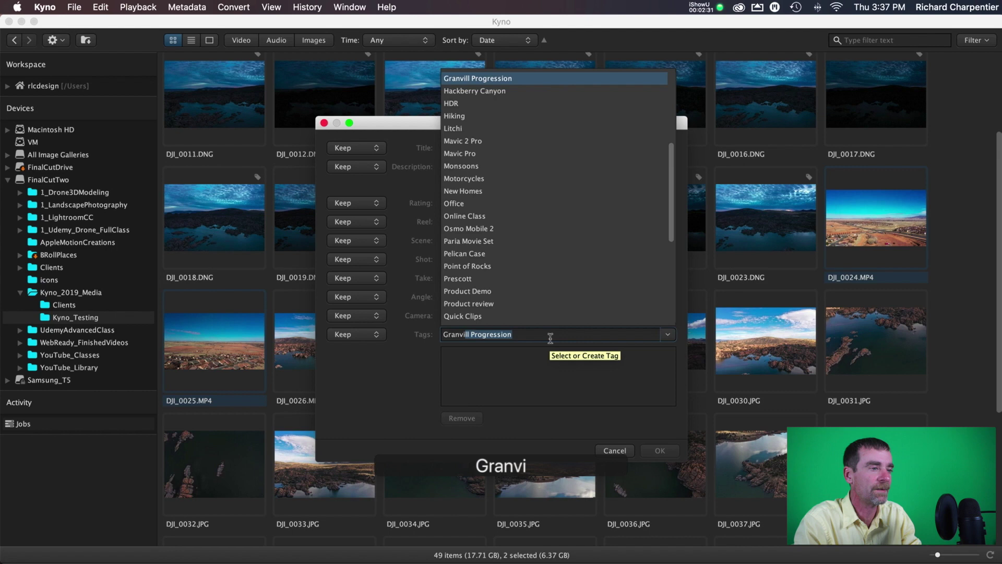
text(lle)
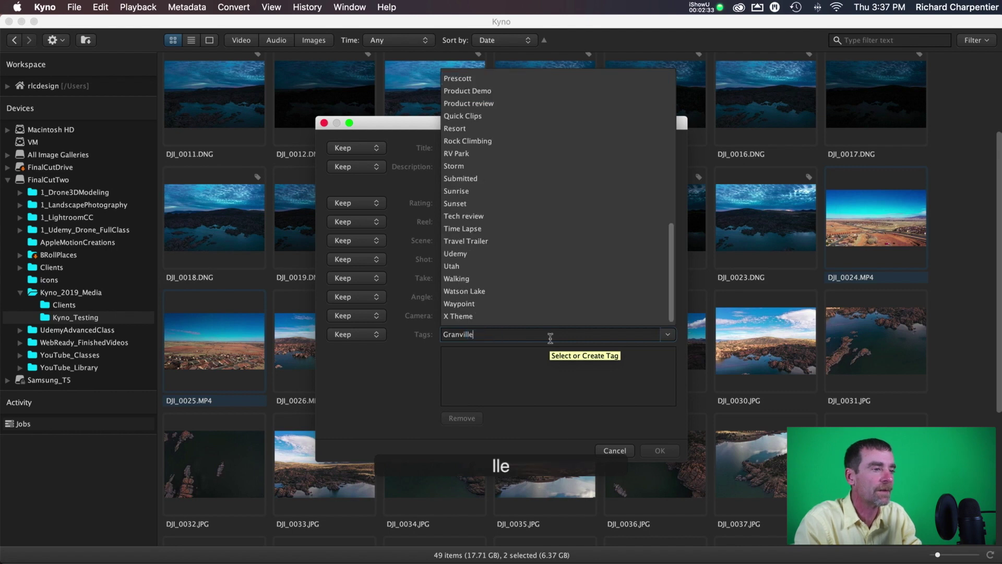
text( Progr)
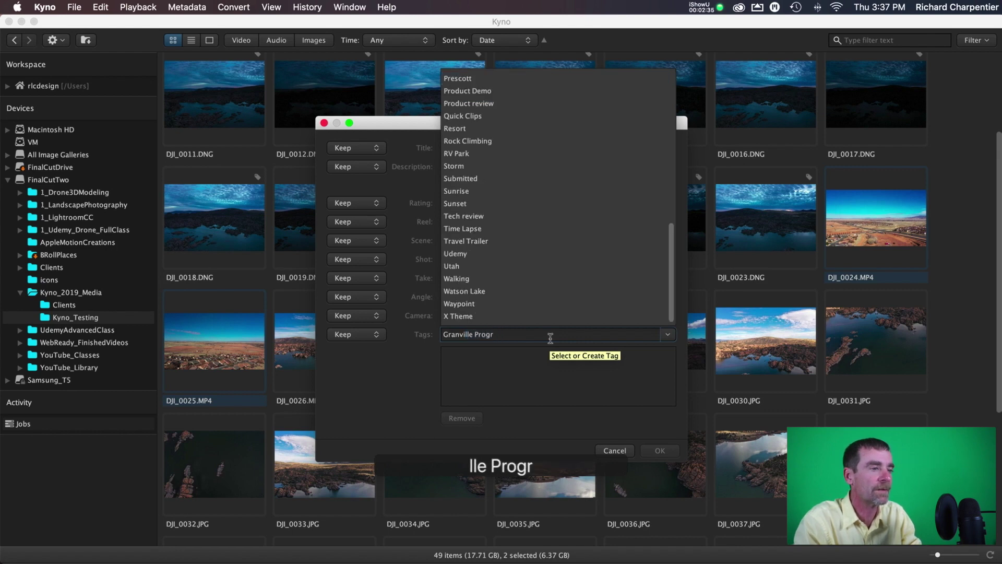
text(ession)
key(Return)
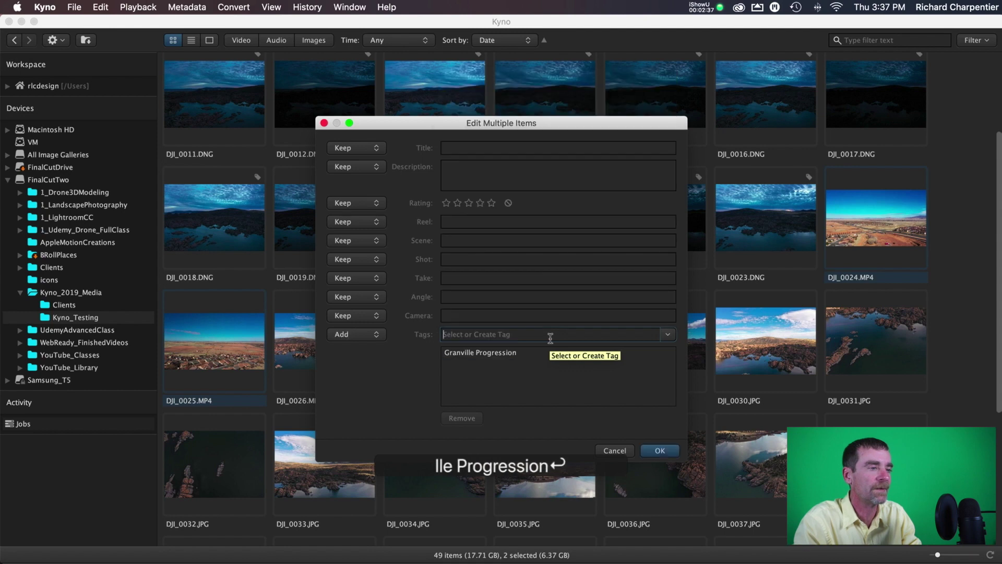
Add the tag New Homes to the same two-video edit
click(550, 339)
text(New )
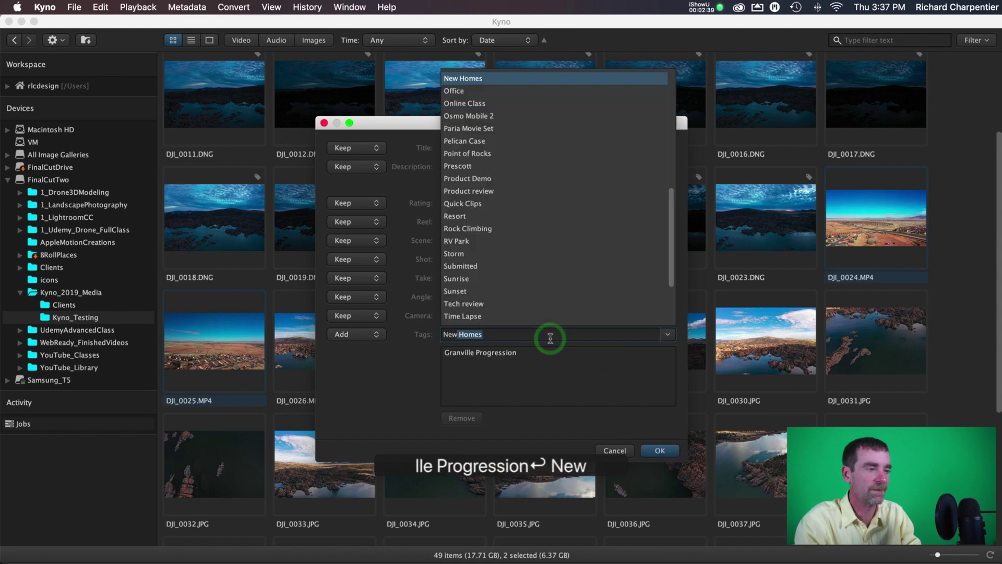
text(Caon)
key(BackSpace)
key(BackSpace)
key(BackSpace)
key(BackSpace)
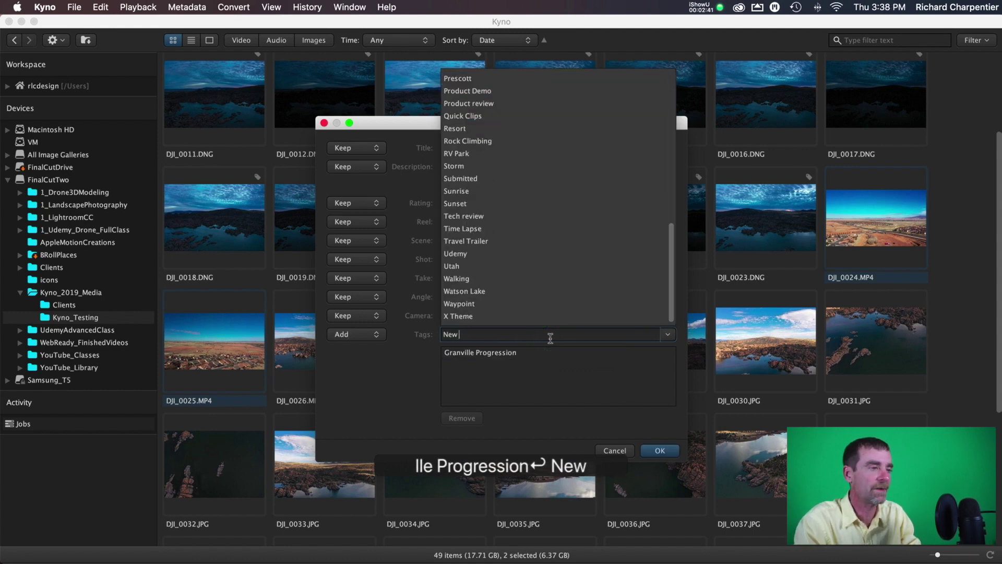
text(Homes)
key(Return)
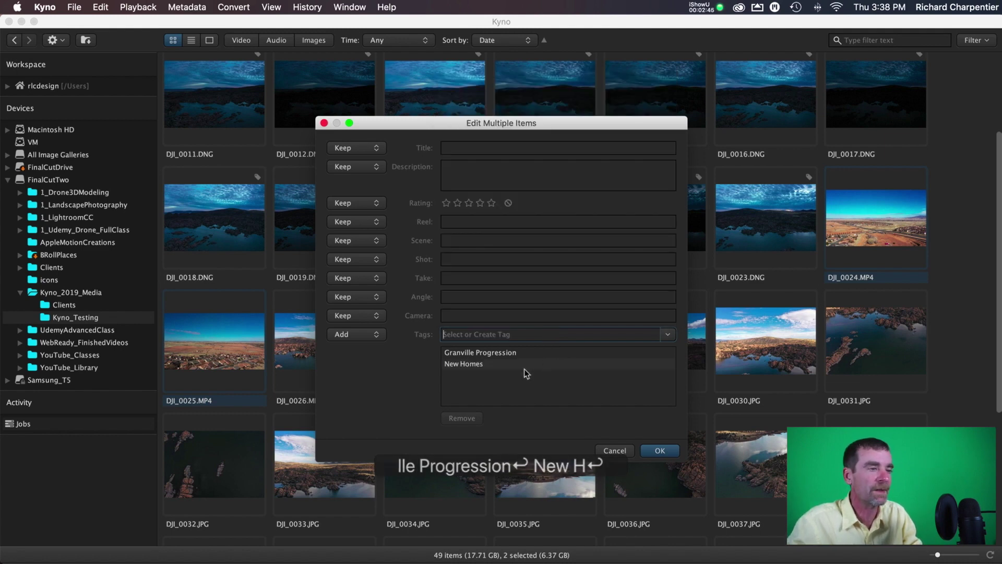
Add the tags Prescott and Construction and apply the edit to DJI_0024.MP4 and DJI_0025.MP4
text(Prescot)
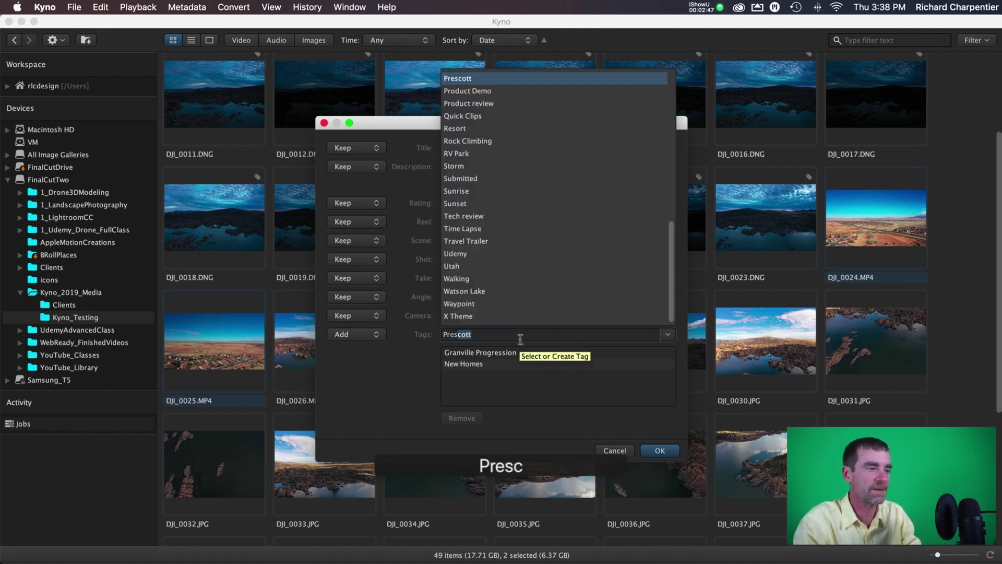
text(t)
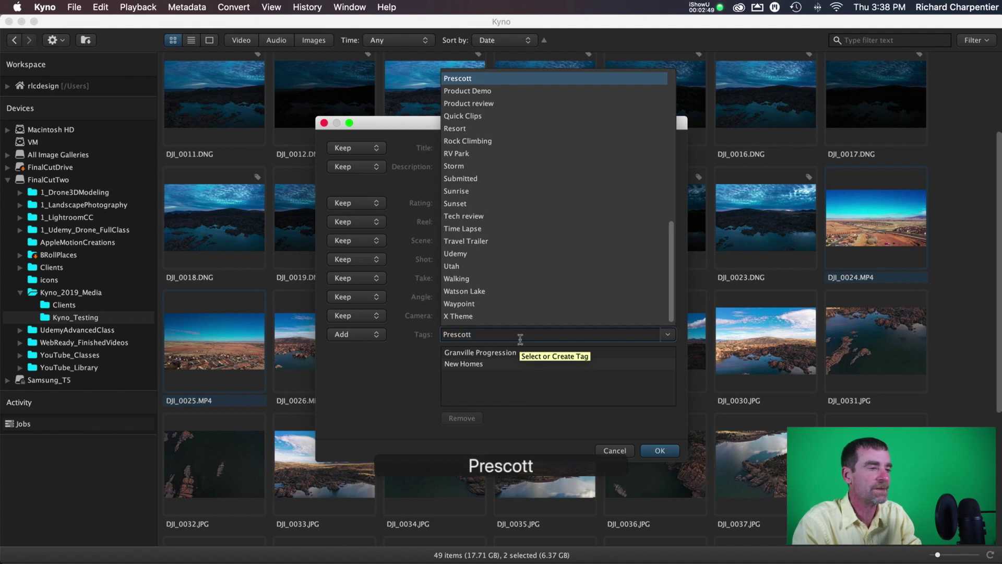
key(Return)
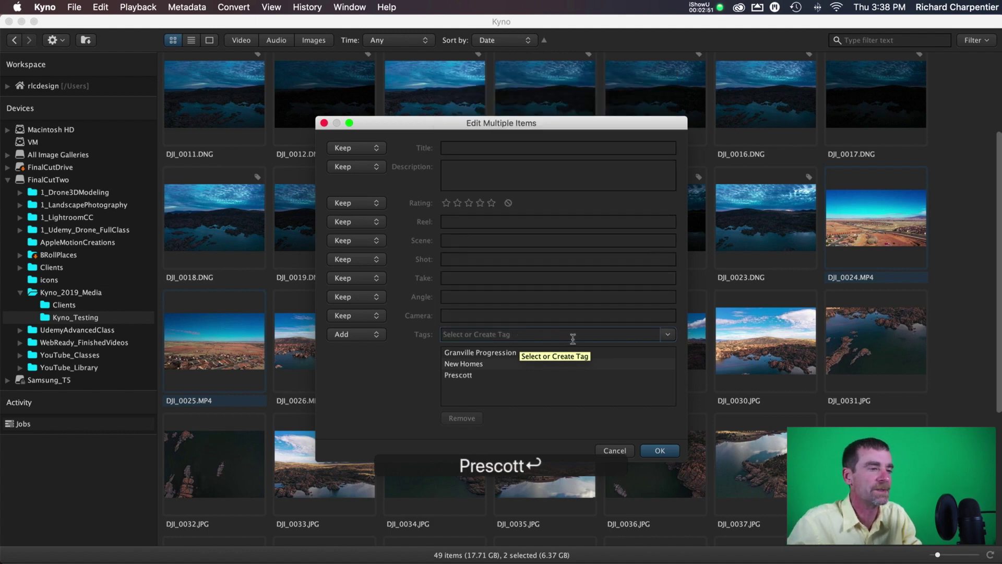
text(c)
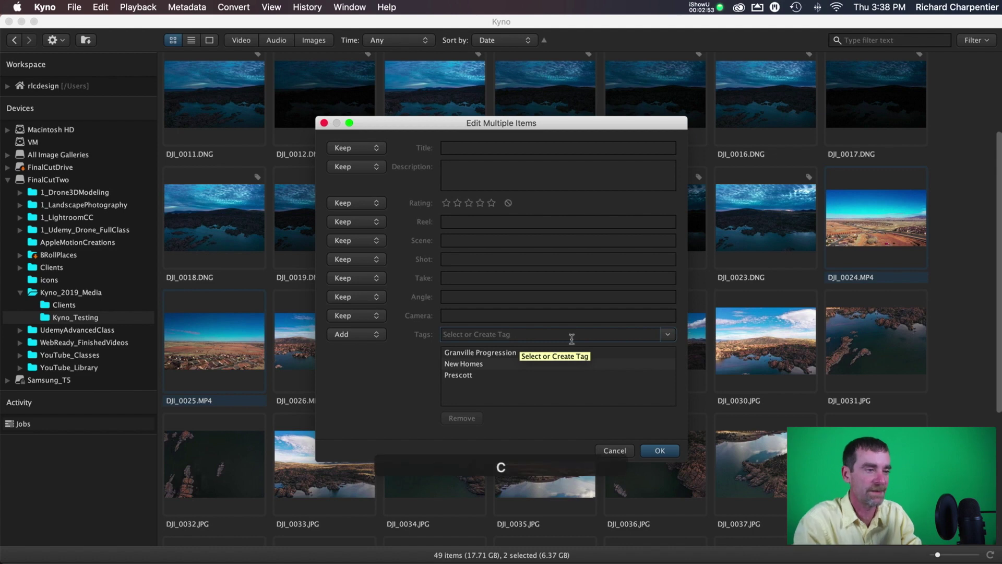
text(onstruction)
key(Return)
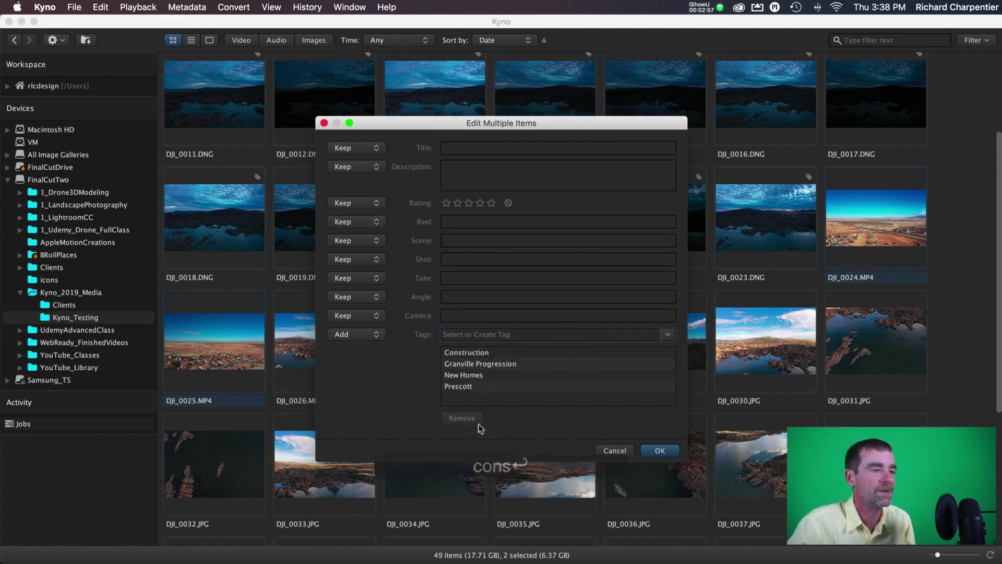
click(660, 451)
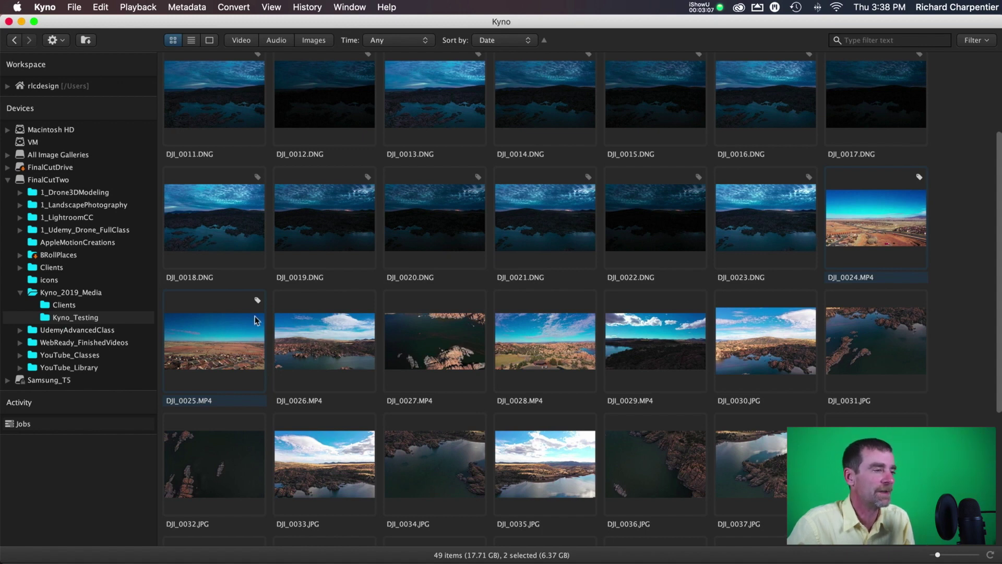
Select the videos DJI_0026.MP4 through DJI_0029.MP4 and open them for editing multiple items
click(324, 346)
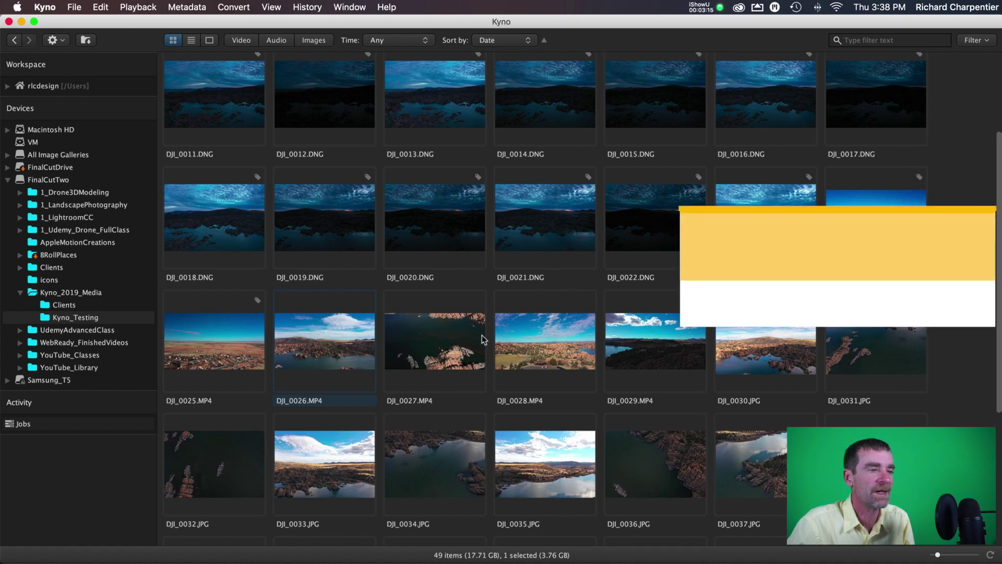
click(318, 349)
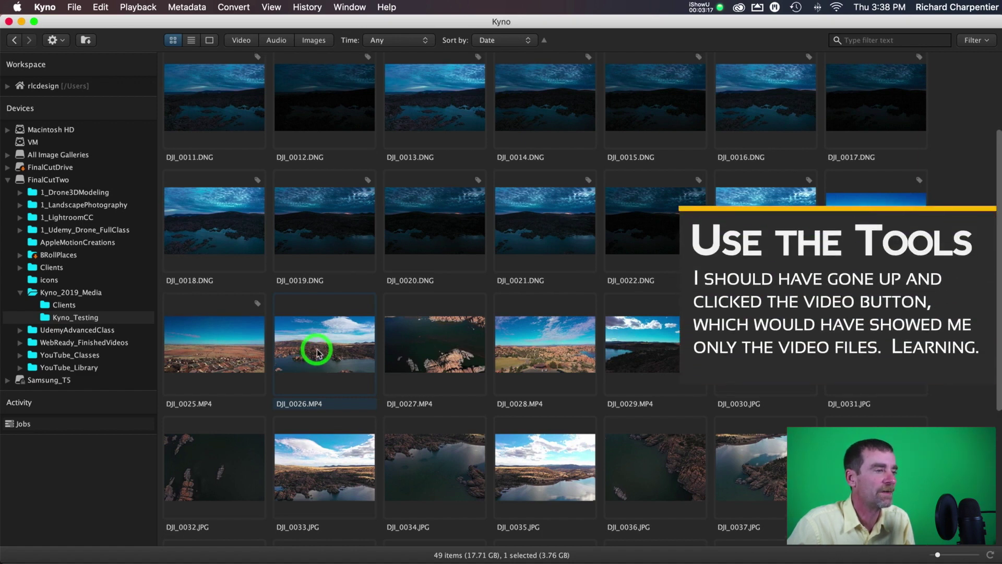
scroll(319, 349, up, 1)
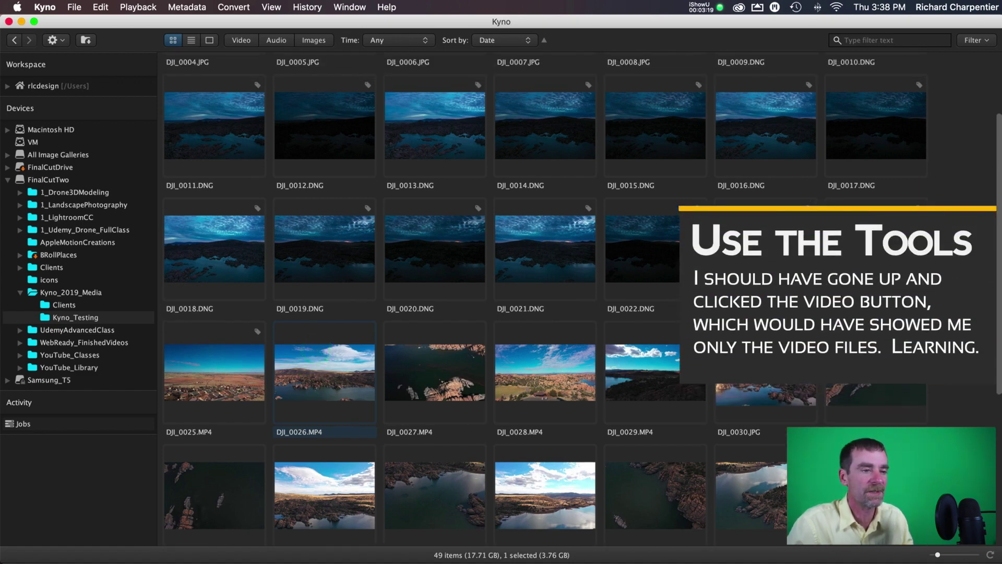
shift+click(657, 377)
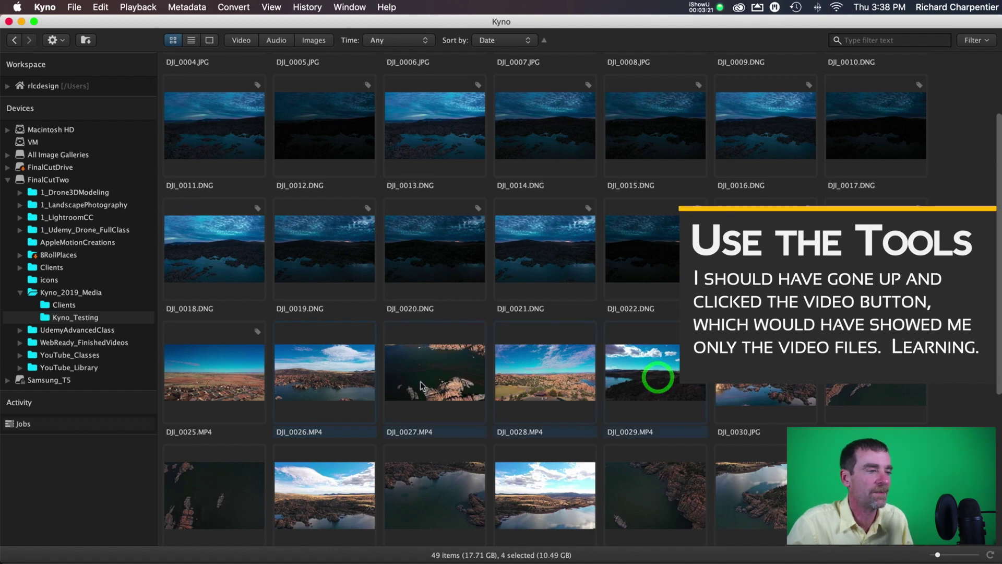
right_click(314, 376)
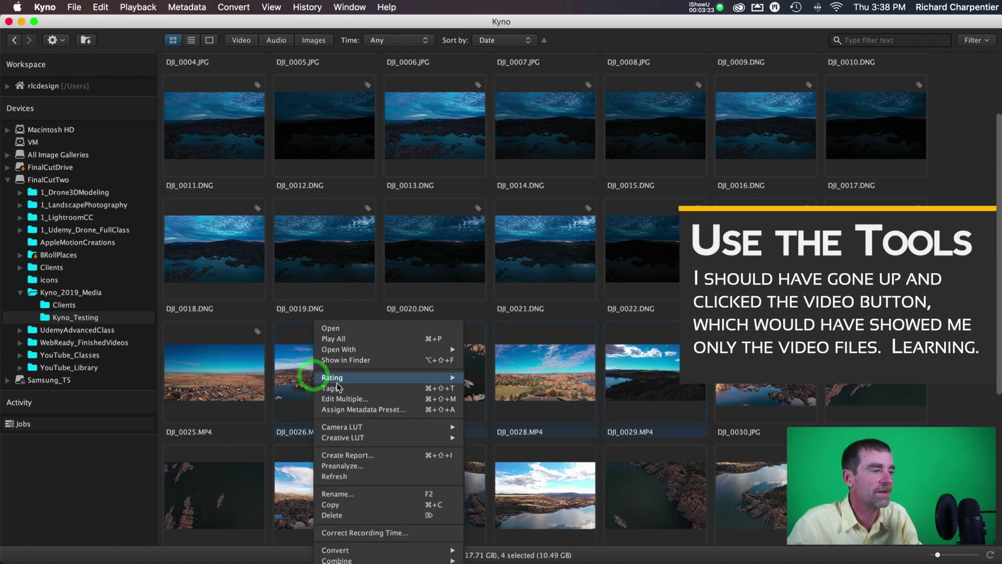
click(342, 399)
Add the tags Watson Lake, Afternoon and Mavic 2 Pro to the edit of the four selected videos
click(534, 340)
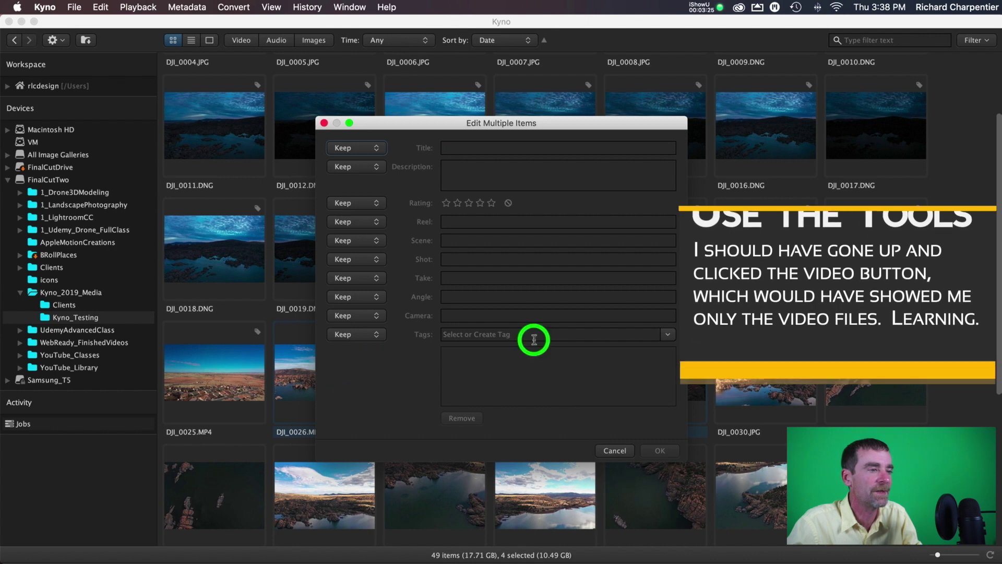
text(Watson Lake)
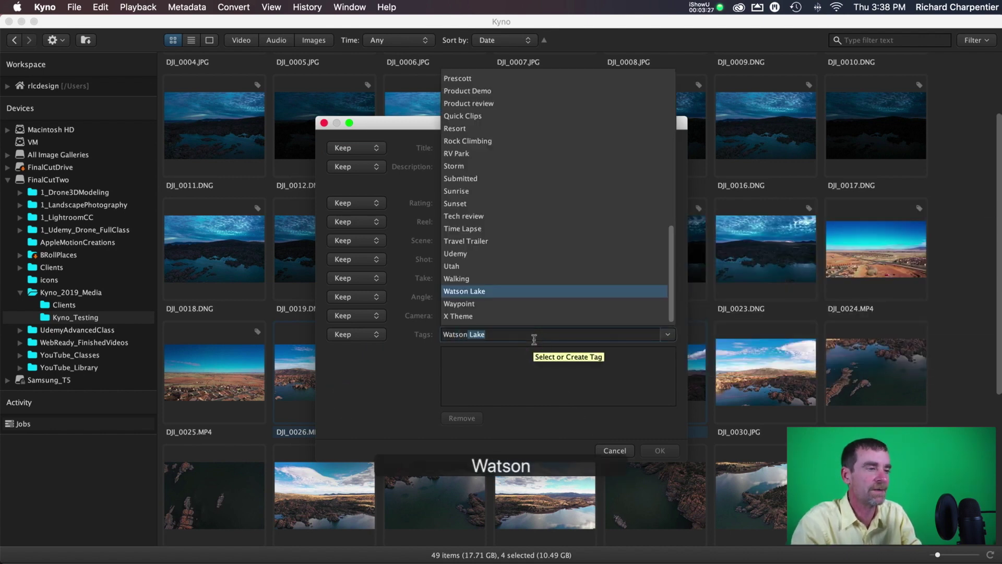
key(Return)
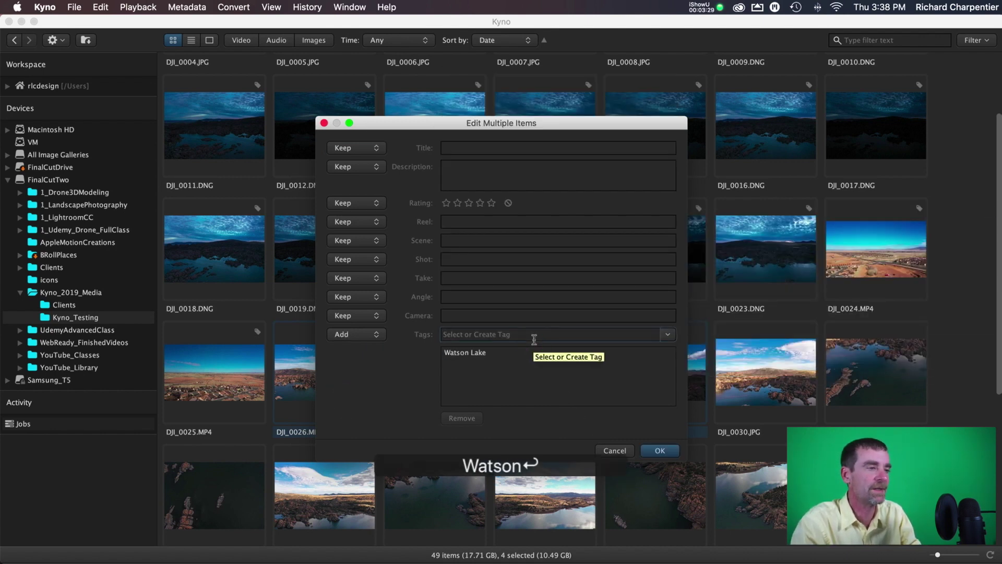
text(After)
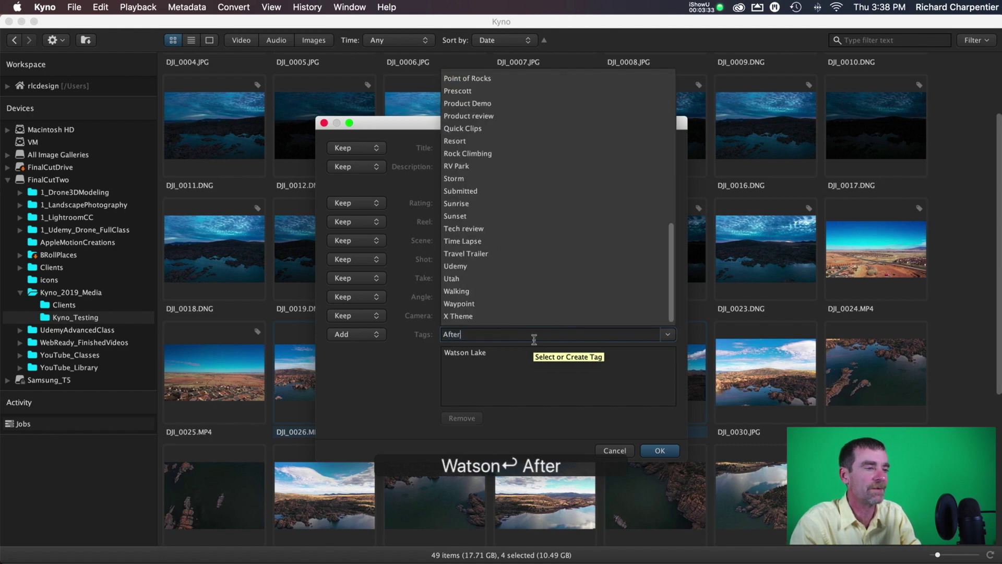
text(noon)
key(Return)
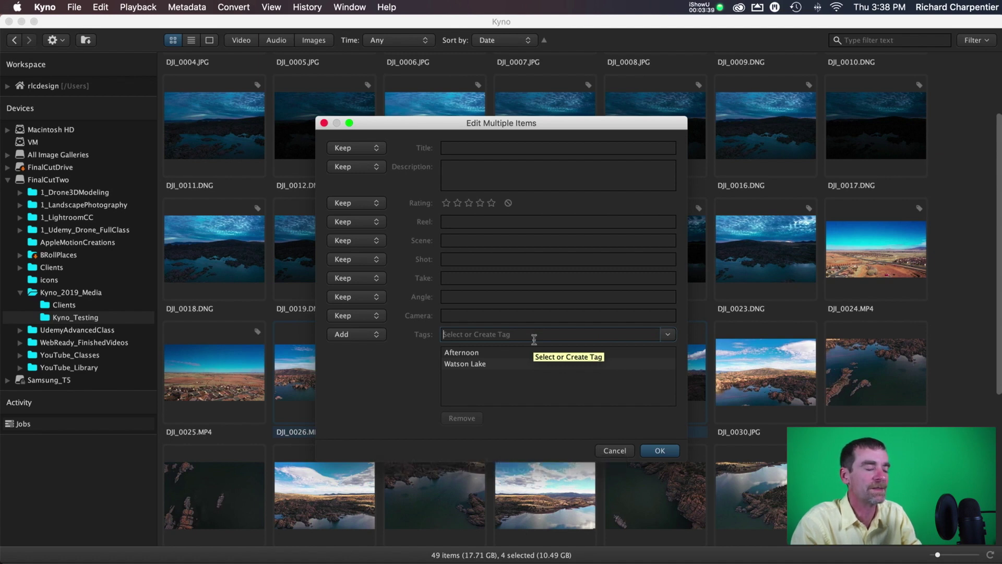
text(Mavic 2 Pro)
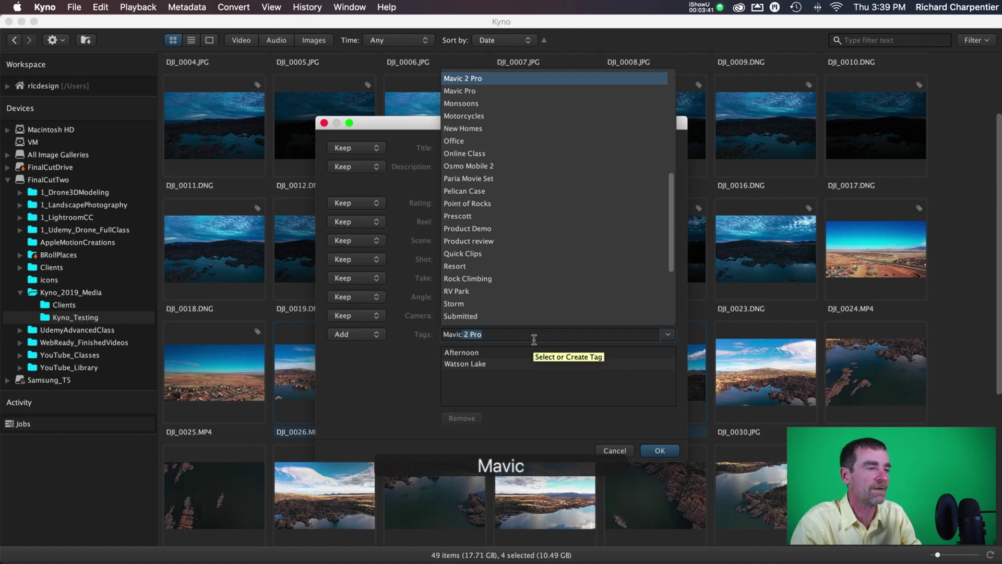
key(Return)
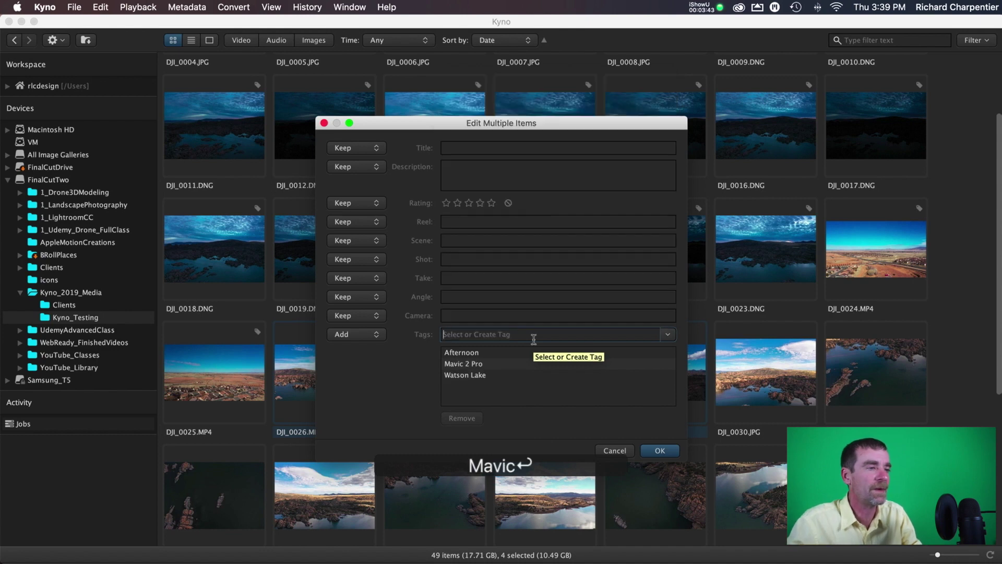
Set the camera to Mavic 2 Pro, add the tag B Roll, and apply the edit to the four videos
click(502, 316)
text(Mavic 2 Pro)
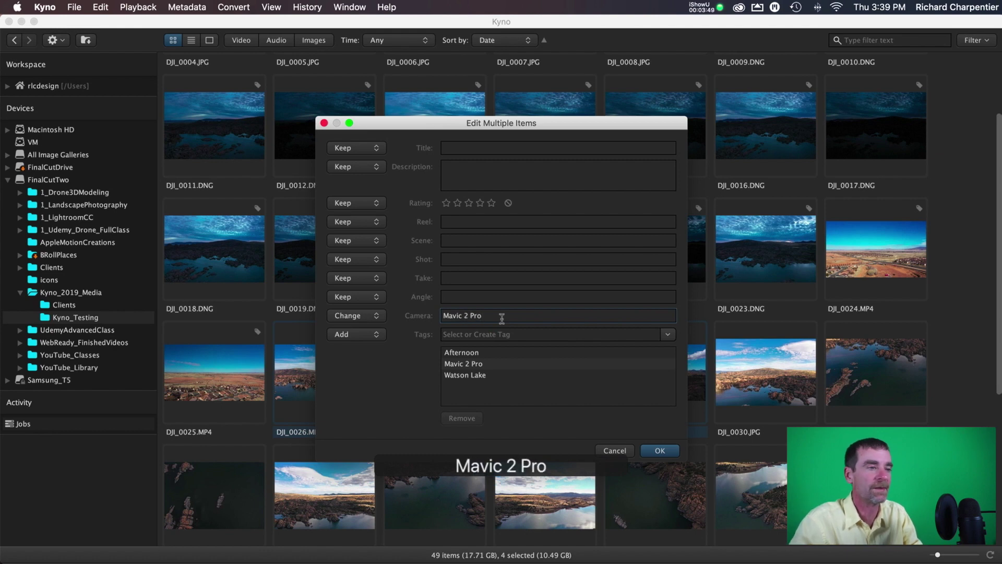
click(521, 335)
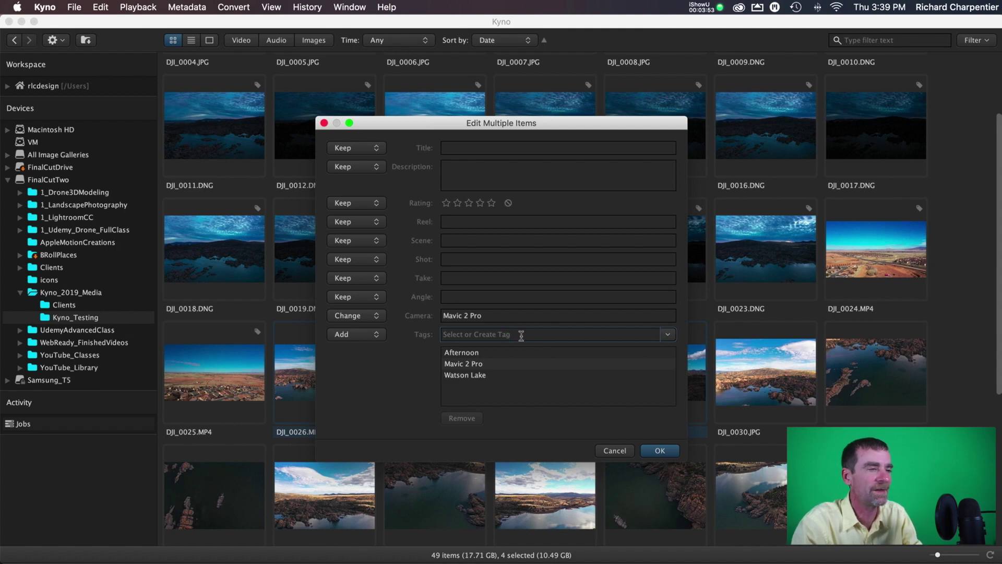
text(B Roll)
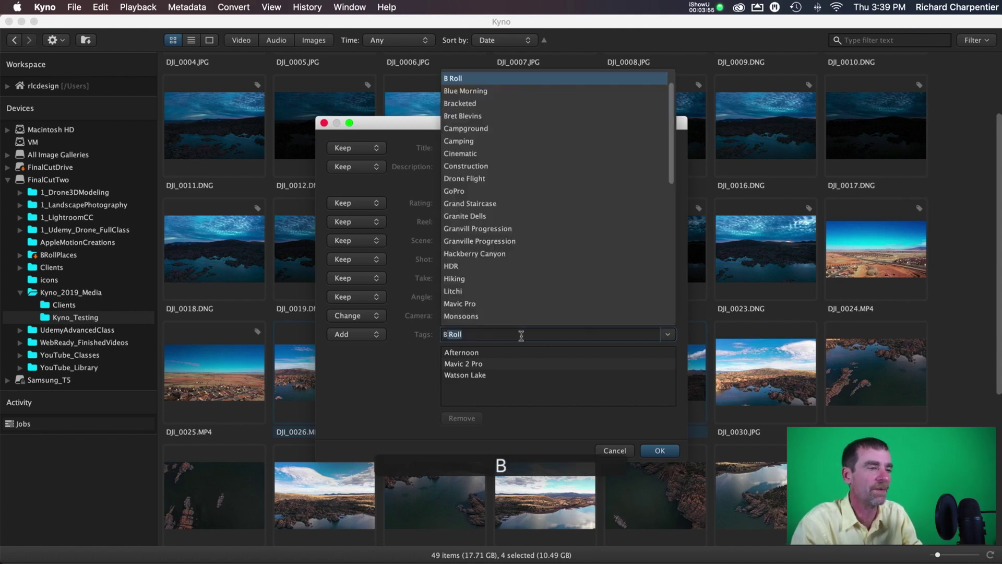
key(Return)
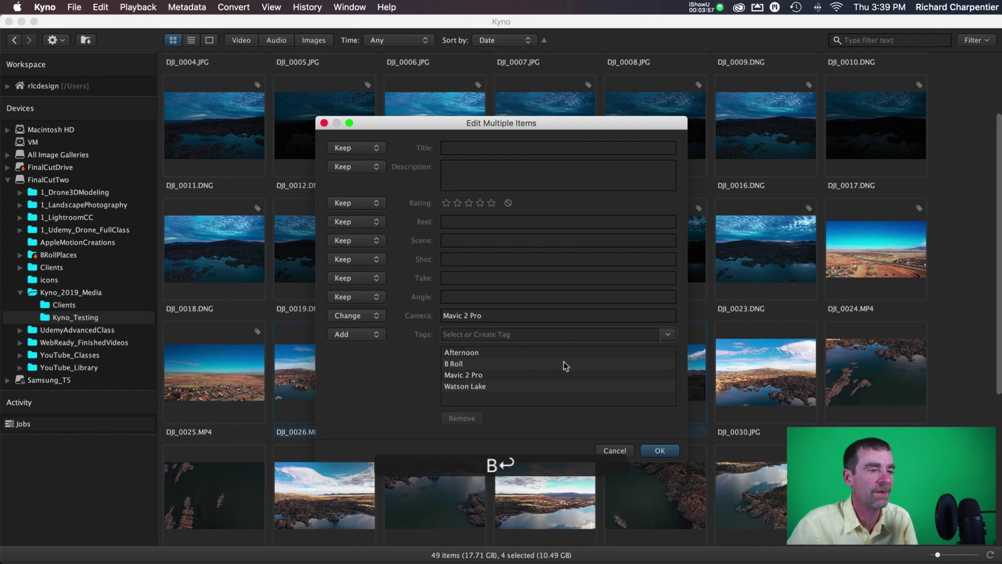
click(652, 452)
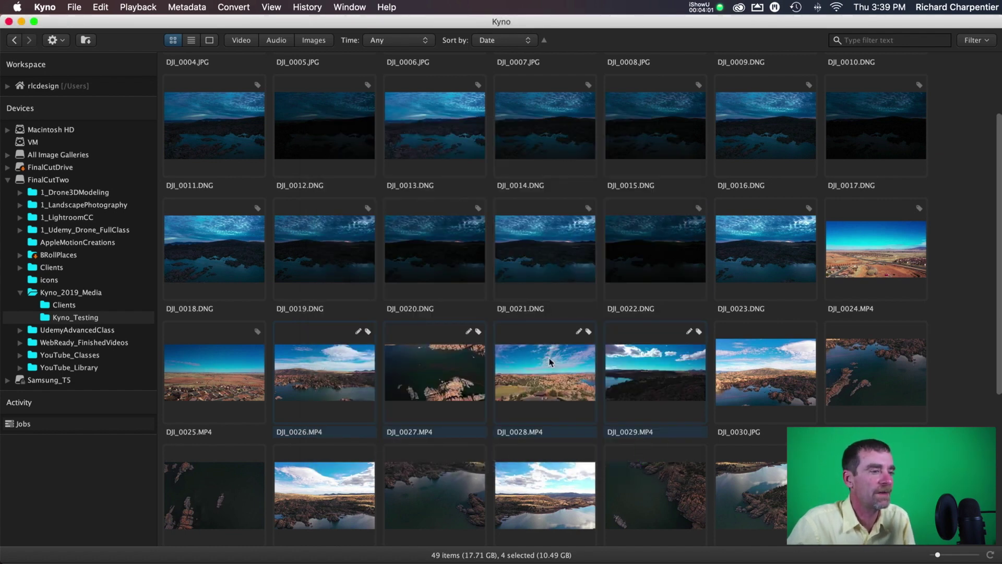
Select the images from DJI_0030.JPG through the last one in the folder and open them for editing multiple items
click(775, 366)
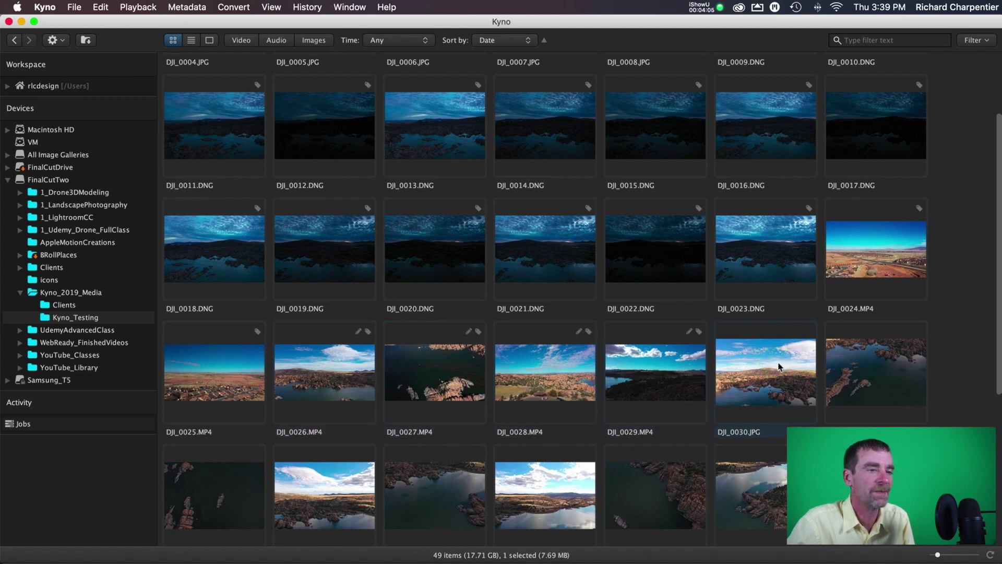
scroll(778, 367, down, 5)
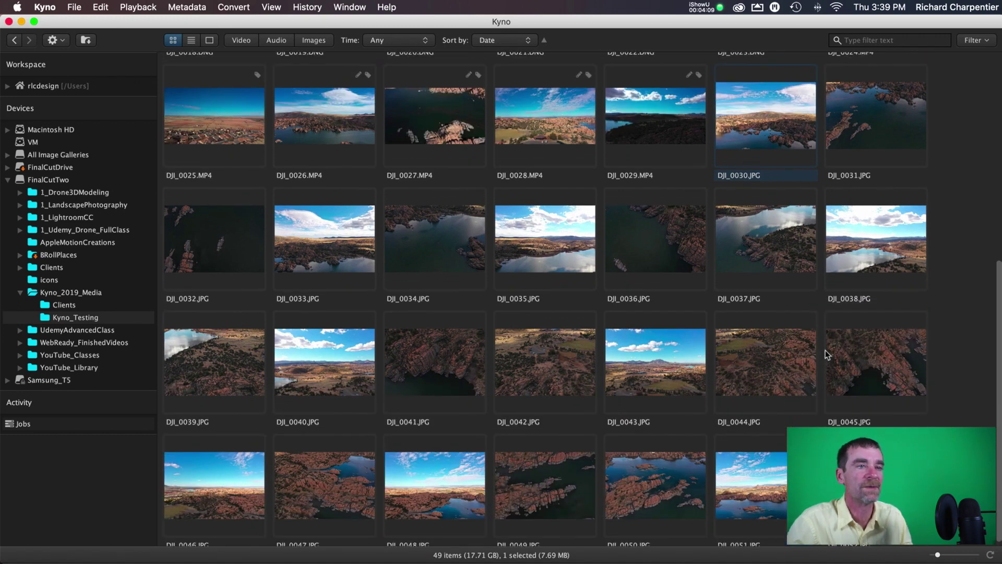
scroll(789, 229, up, 1)
scroll(783, 198, down, 1)
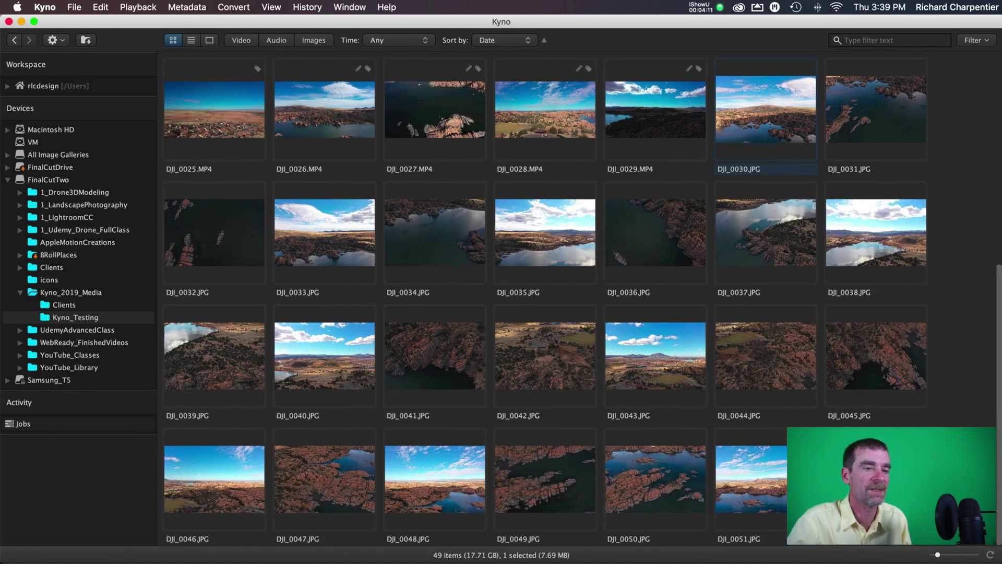
shift+click(868, 485)
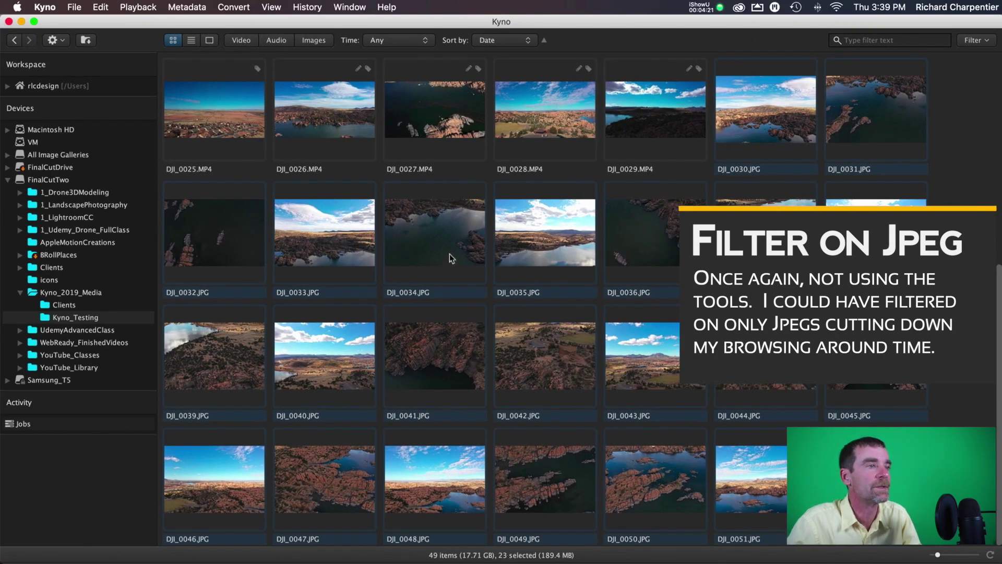
scroll(574, 267, up, 1)
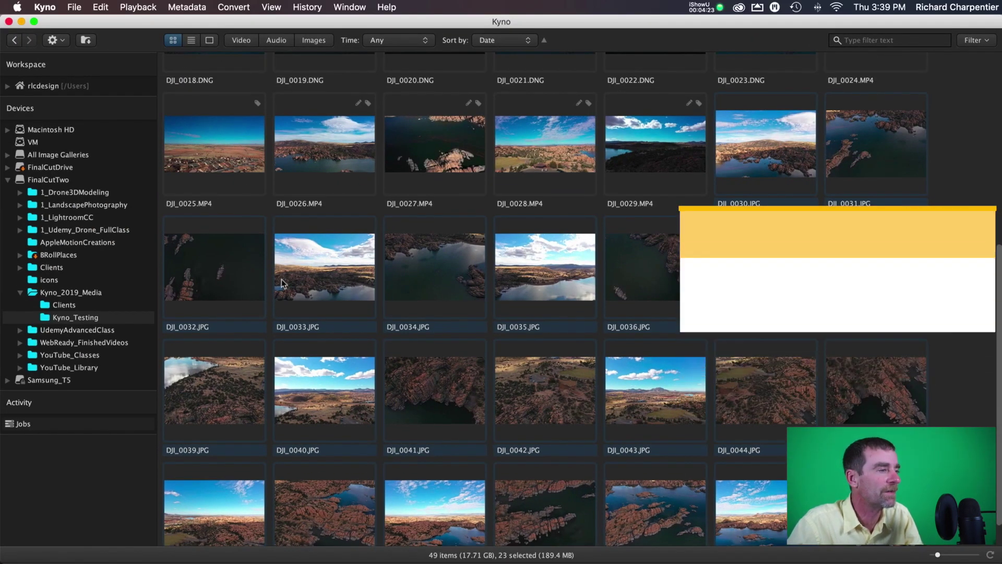
scroll(814, 199, up, 3)
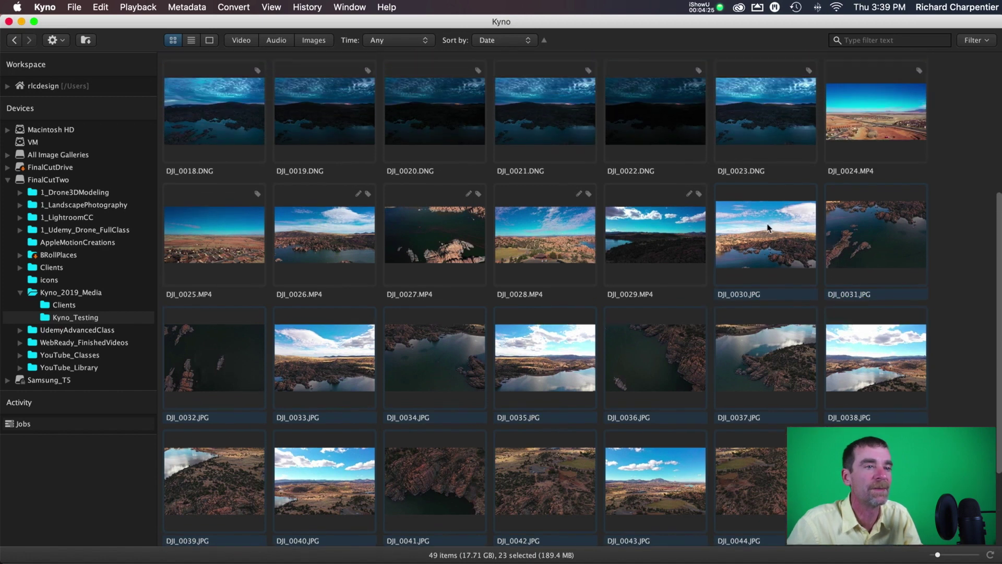
right_click(771, 227)
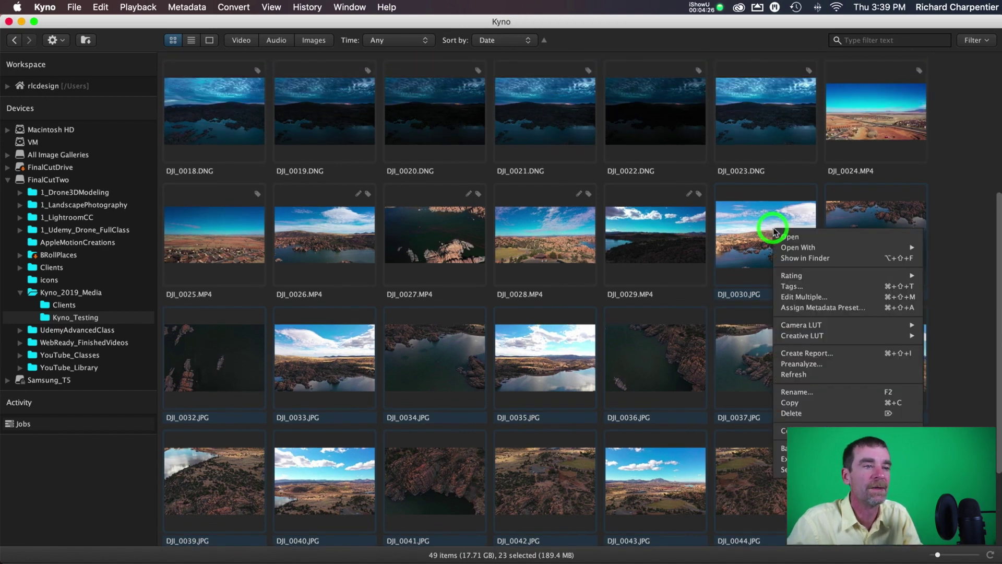
click(824, 296)
Add the tags 360 Pano Images, Litchi, Pano and Watson Lake and apply them to the selected images
click(543, 278)
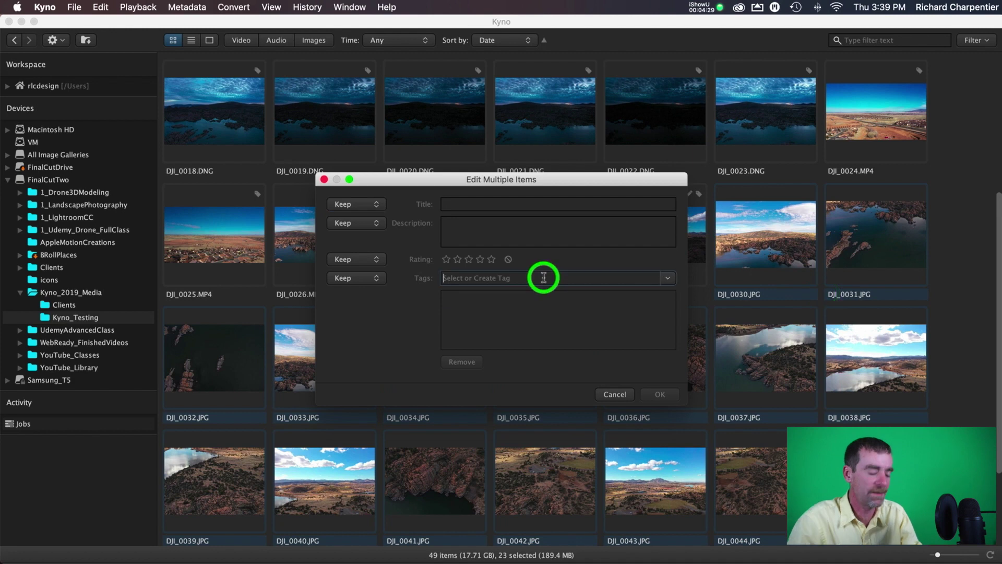
text(360 Pa)
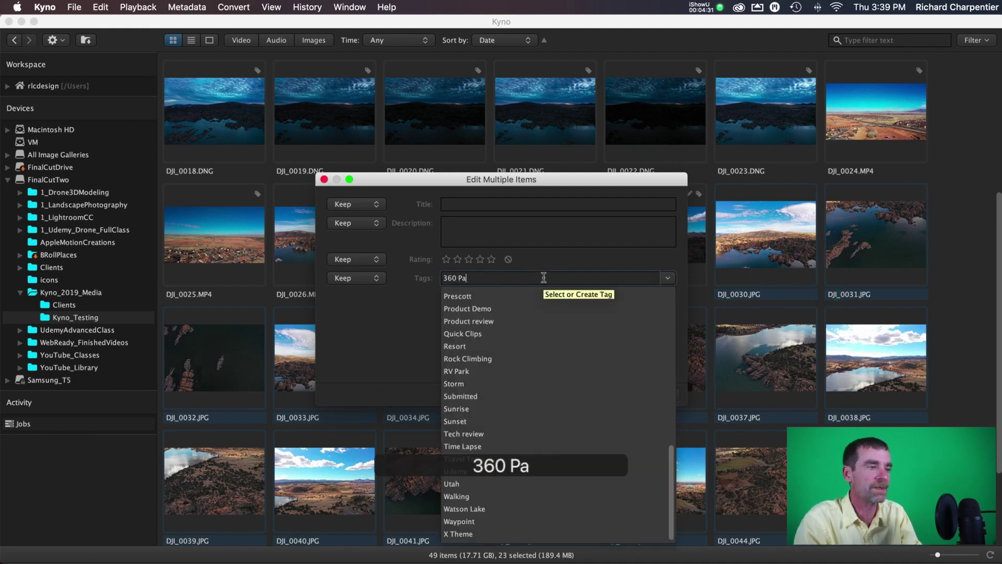
text(no Images)
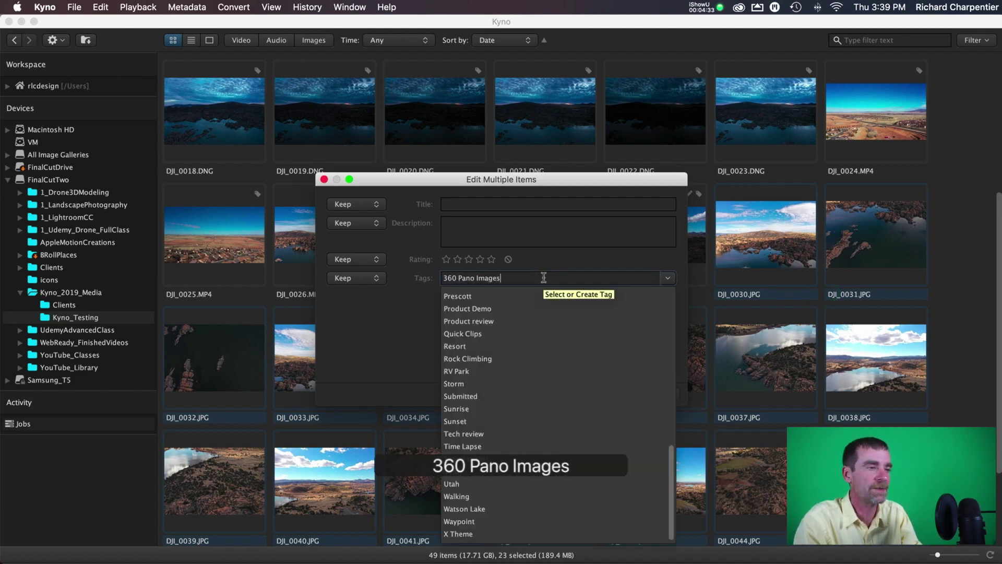
key(Return)
text(Litchi)
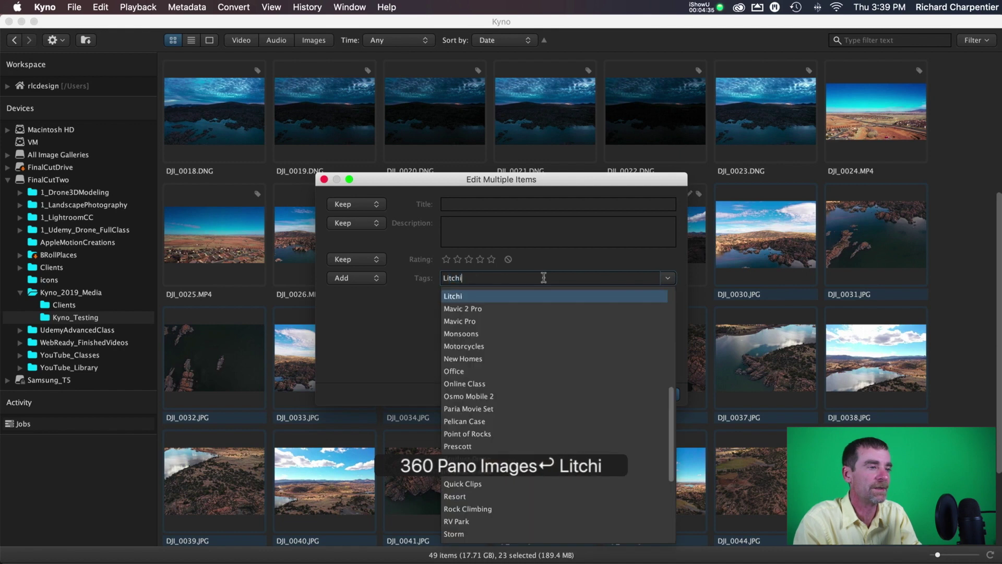
key(Return)
text(Pano,)
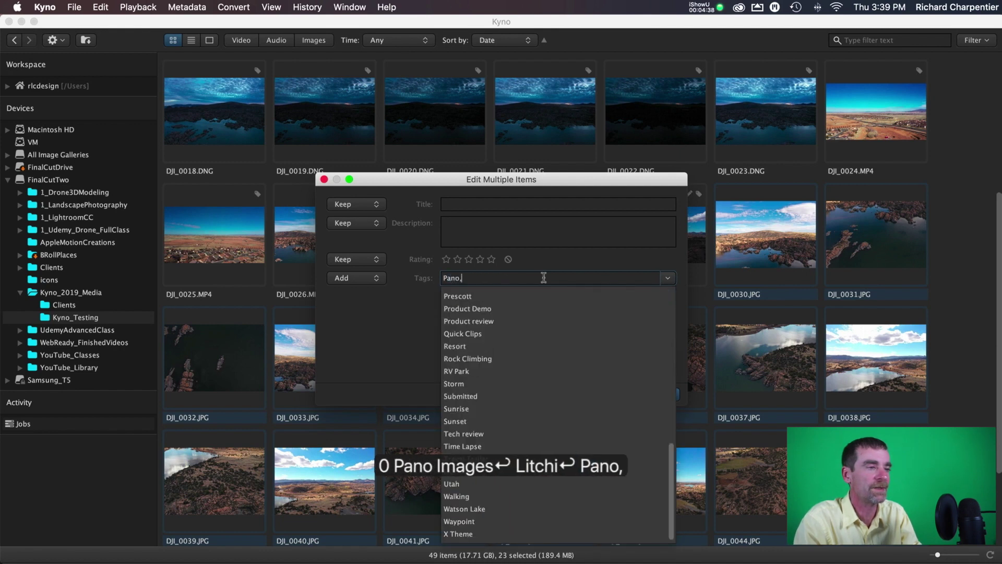
key(Return)
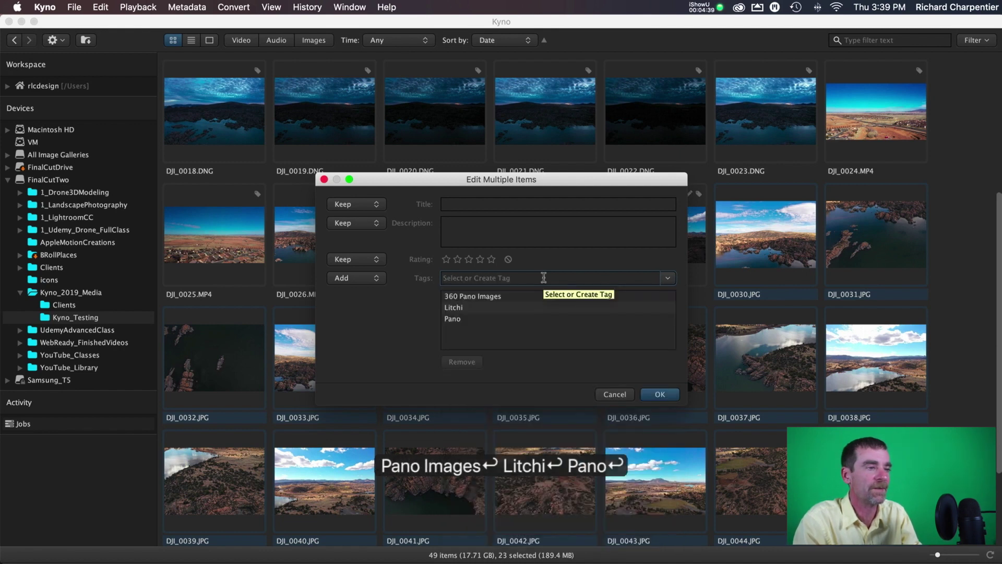
text(Watson Lake)
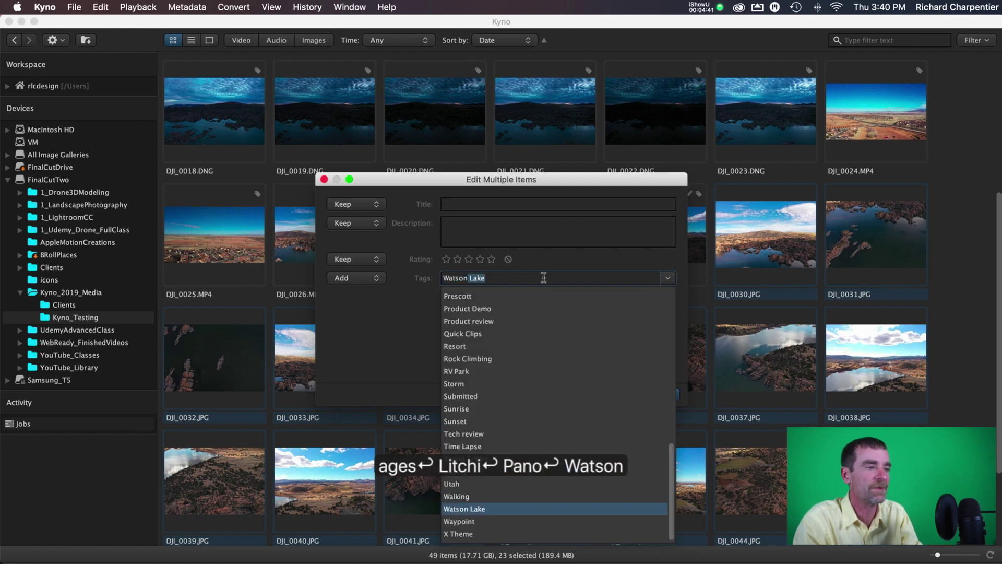
key(Return)
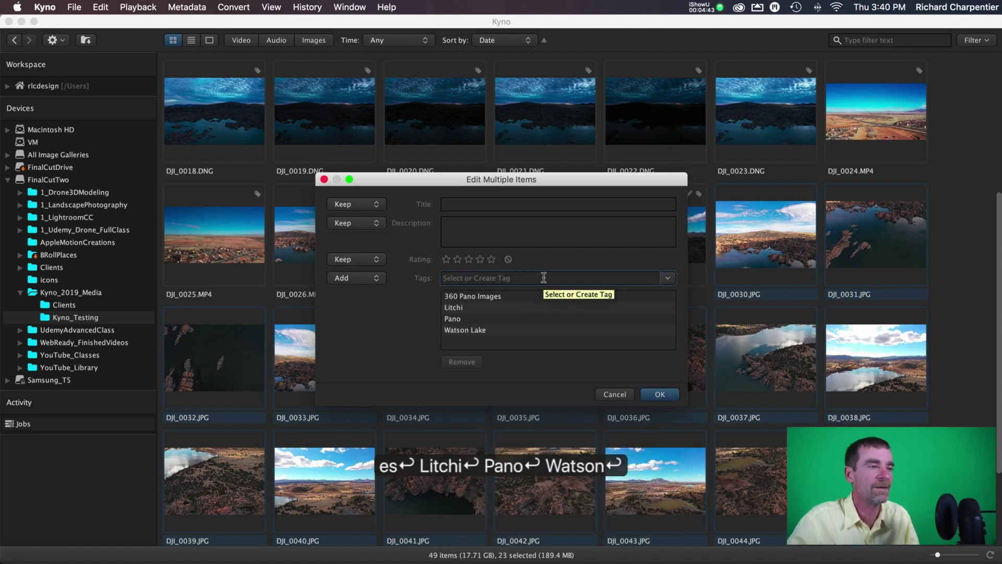
click(651, 396)
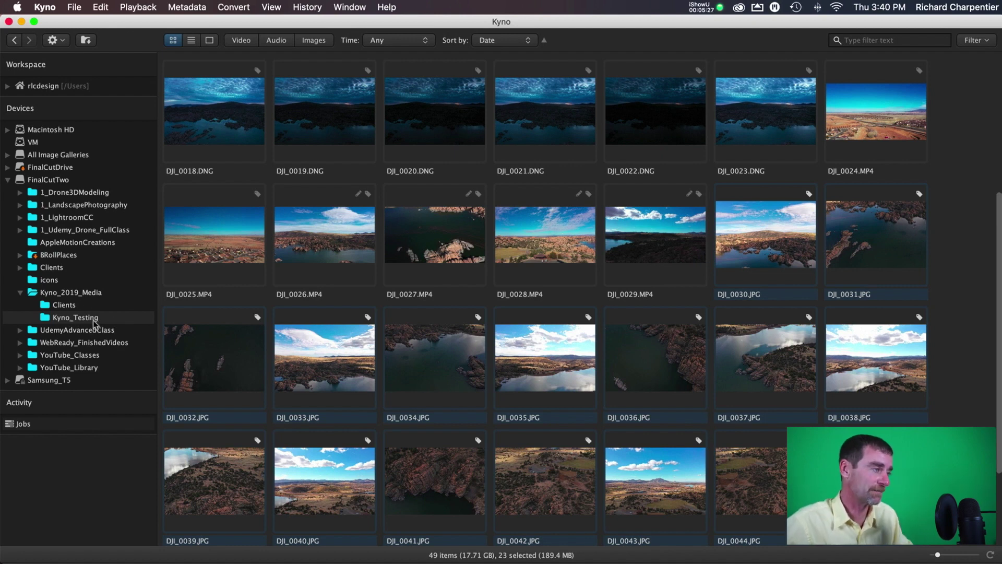
Turn on drilldown mode for the Kyno_2019_Media folder to view the content of all its subfolders
click(87, 295)
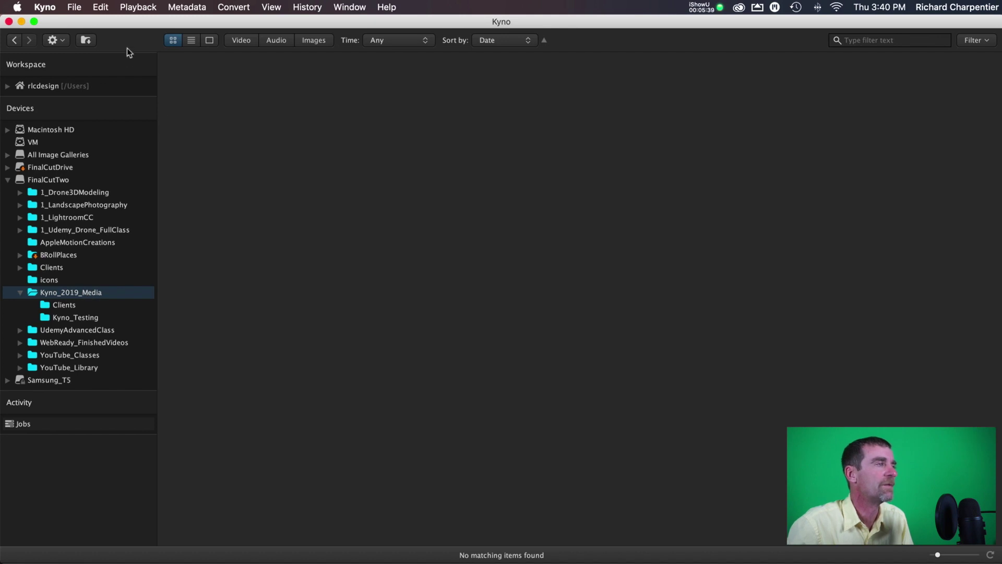
click(88, 41)
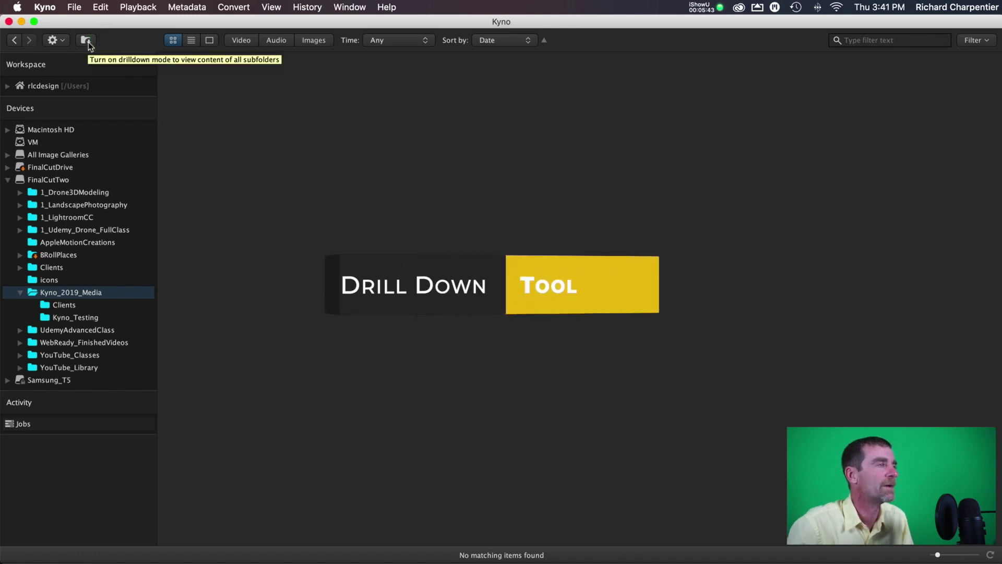
click(87, 42)
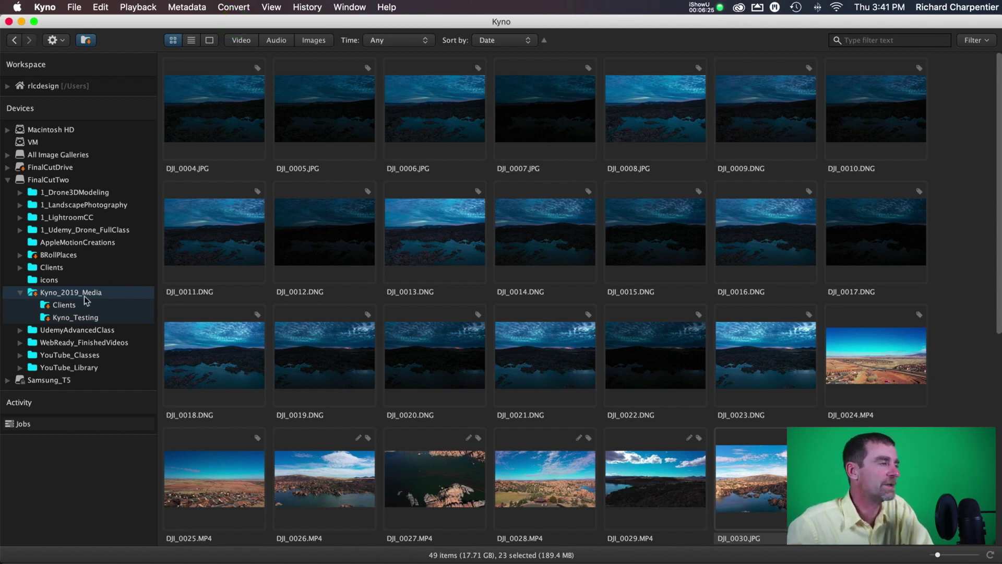
Filter the media to show only videos and open DJI_0026.MP4 in the detail view
click(247, 44)
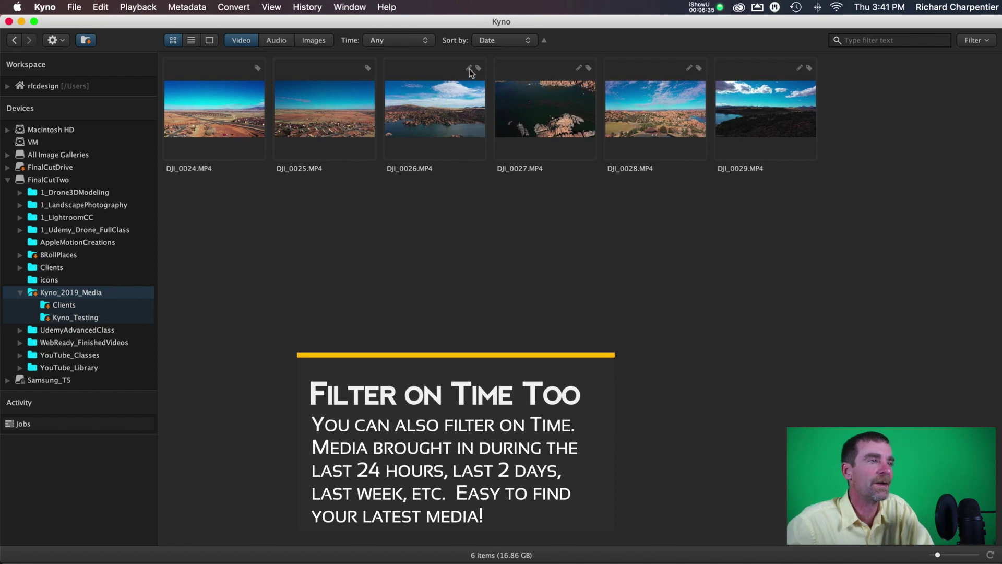
click(460, 109)
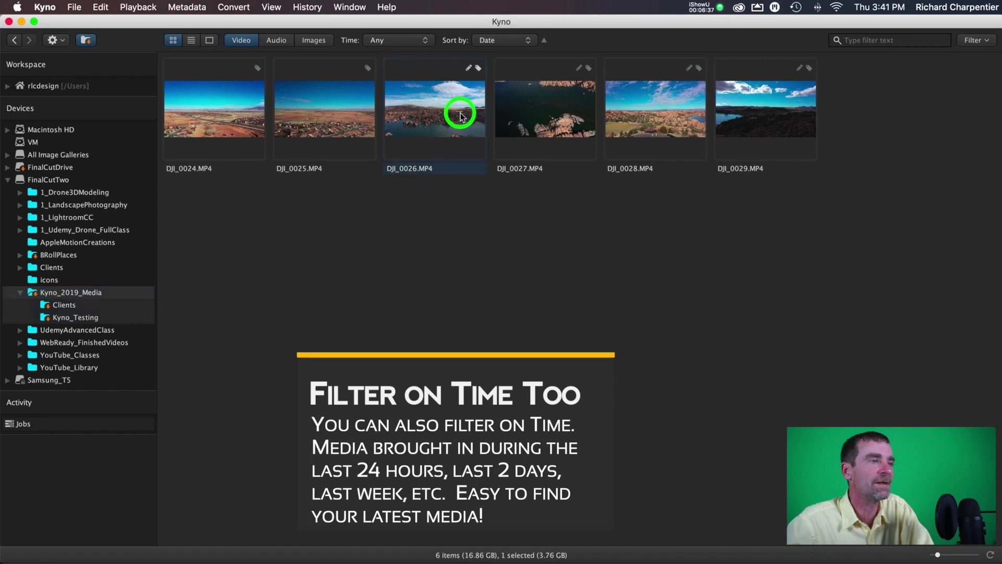
double_click(441, 107)
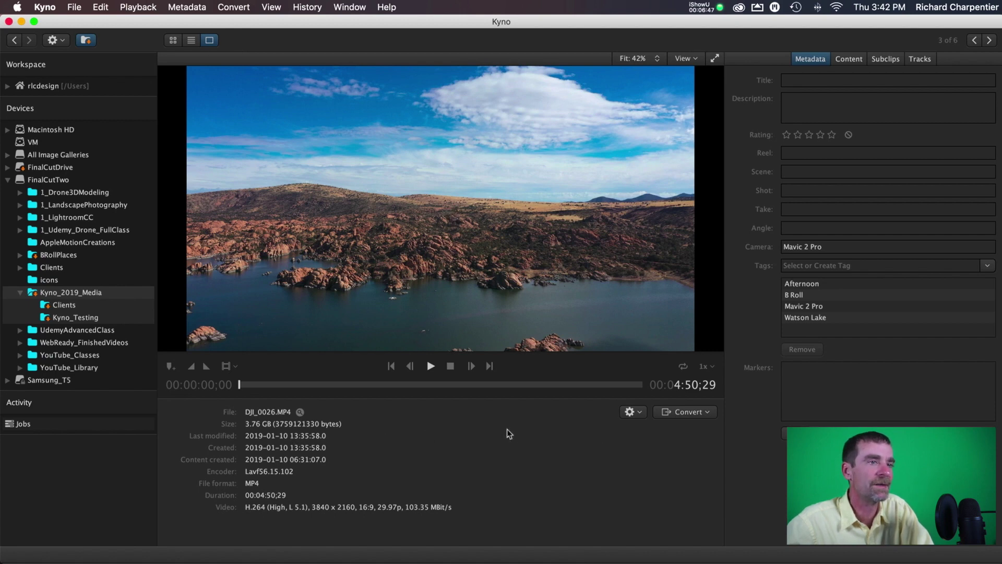
Examine the Title, Description and Reel metadata fields of DJI_0026.MP4
click(798, 80)
click(809, 109)
click(811, 153)
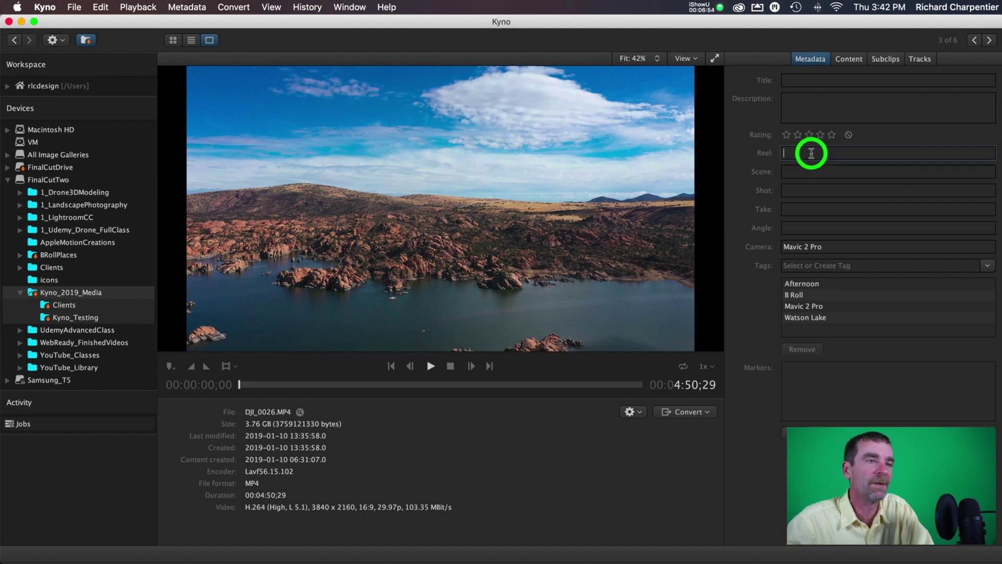
Examine the Take and Angle metadata fields of DJI_0026.MP4
click(799, 210)
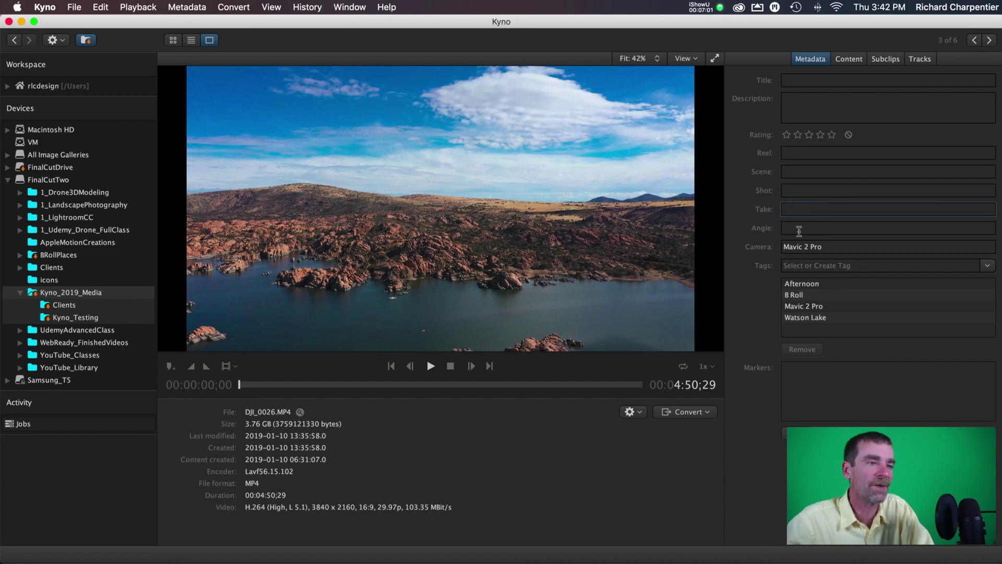
click(799, 229)
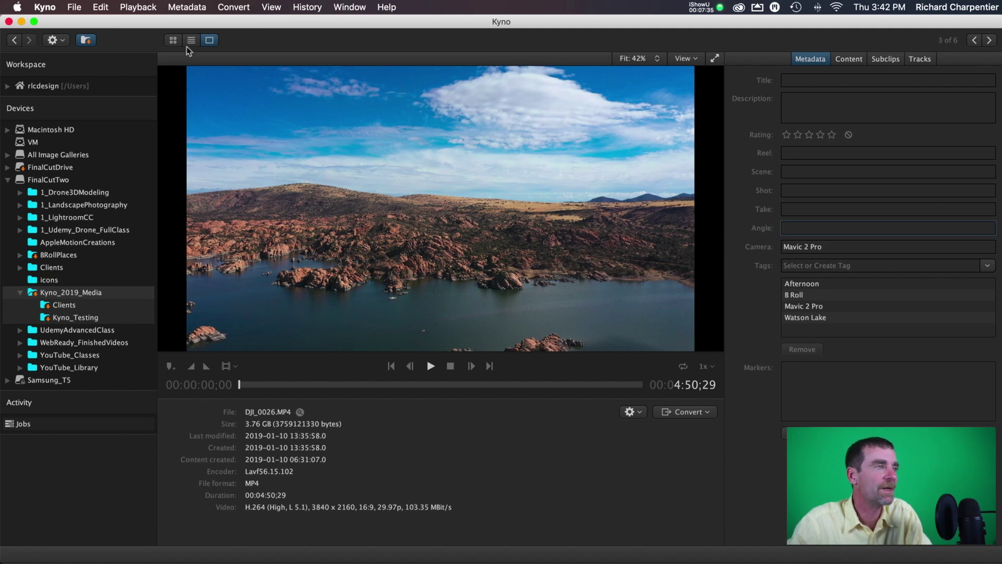
Return to the thumbnail grid and remove the video-only filter so that all media types are listed
click(174, 41)
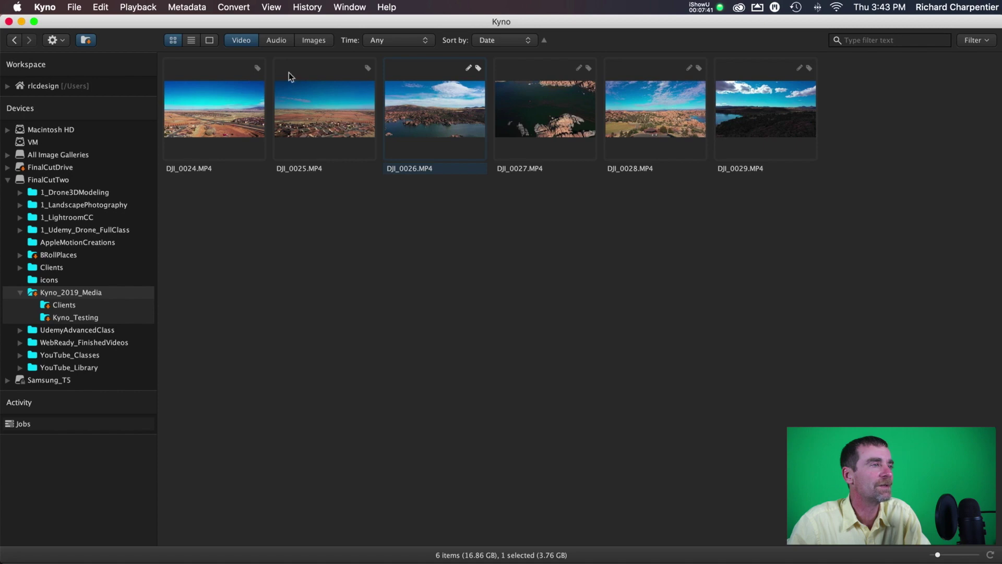
click(245, 46)
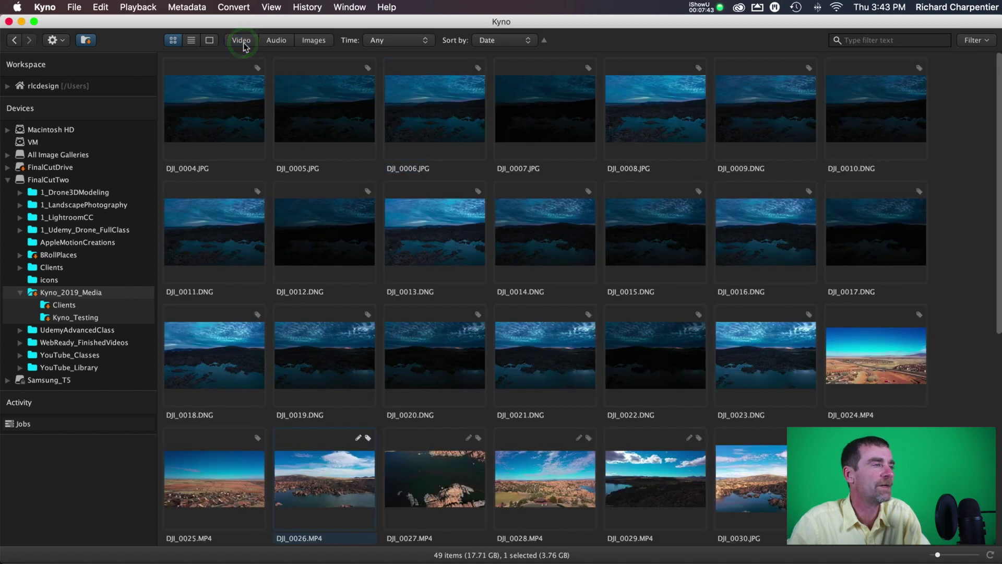
scroll(776, 302, down, 3)
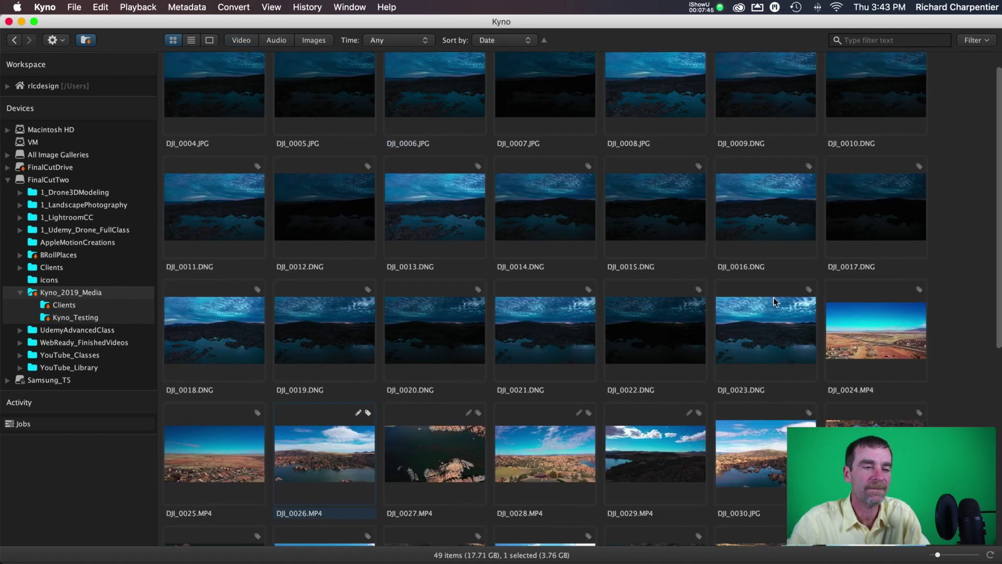
scroll(776, 302, down, 4)
scroll(776, 302, up, 6)
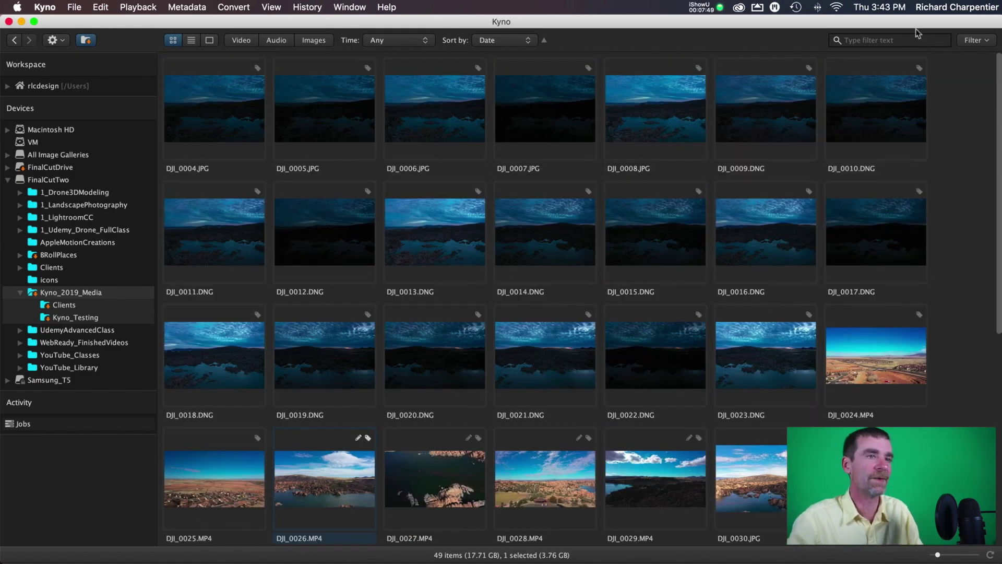
Add a tag filter that shows only the media tagged Pano
click(864, 40)
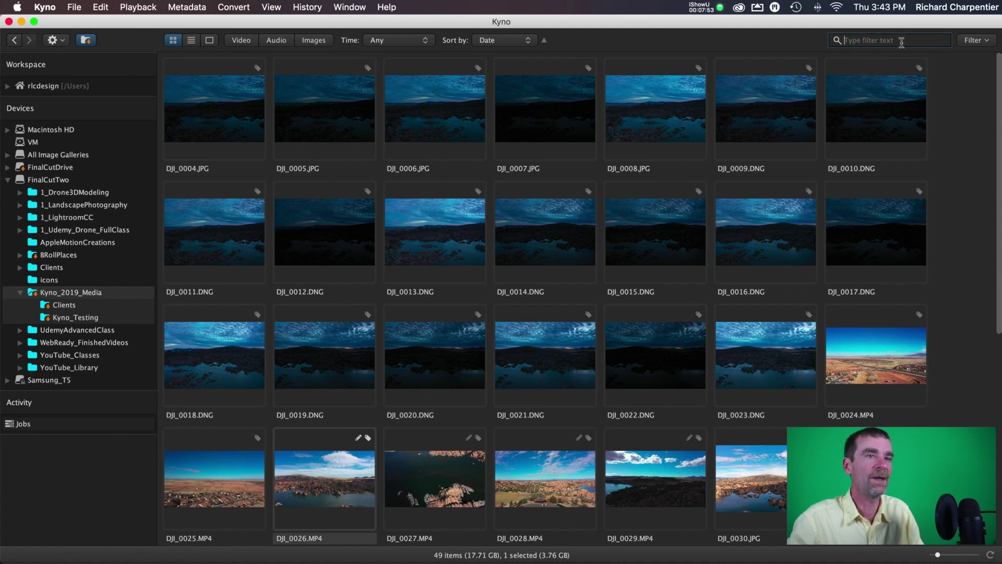
click(973, 44)
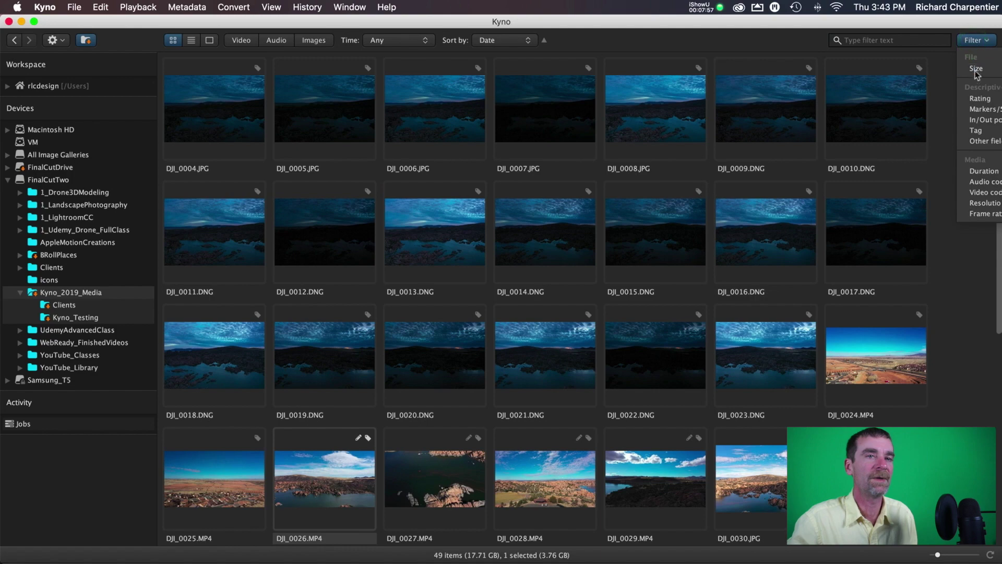
click(984, 130)
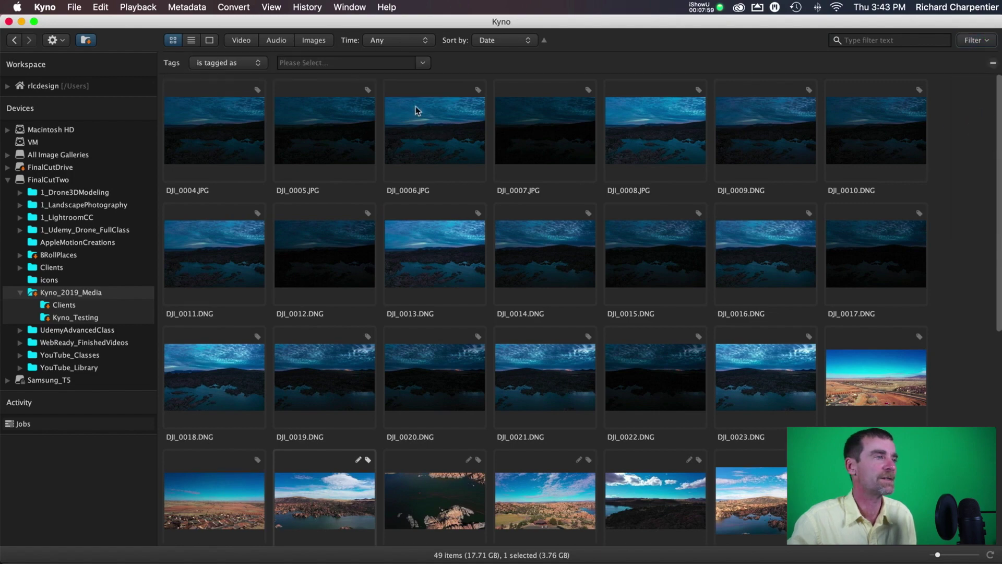
click(349, 63)
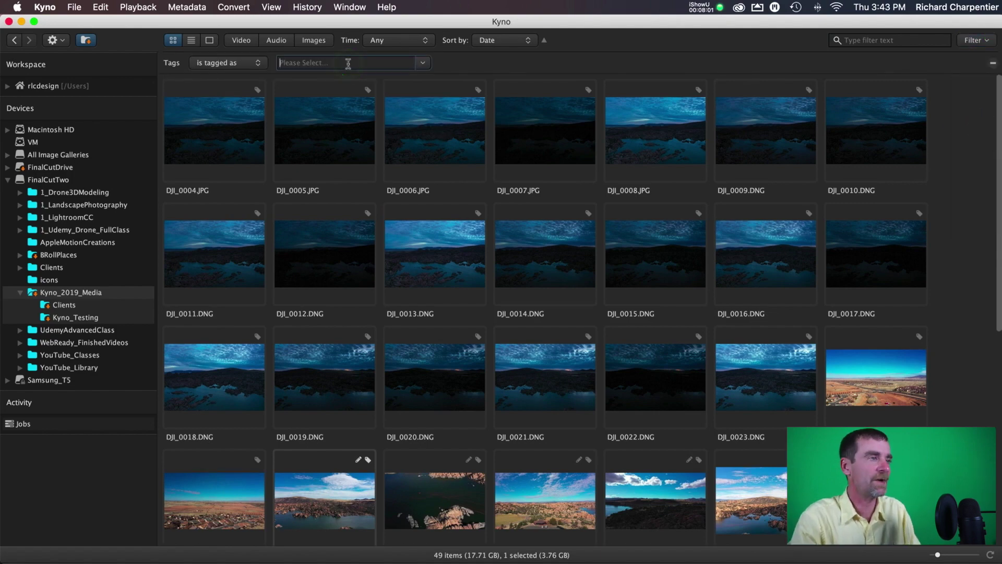
text(pano)
key(Return)
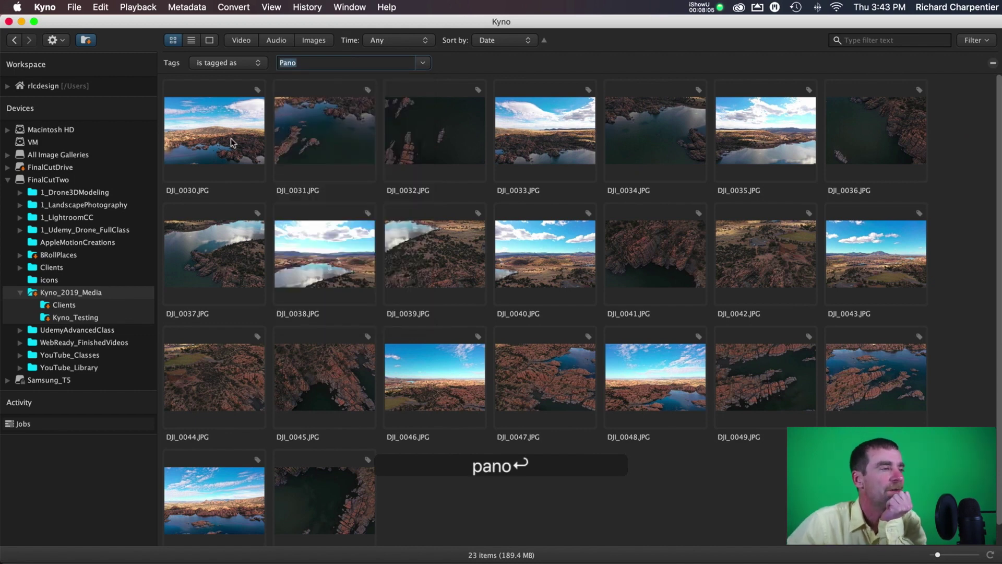
scroll(231, 139, down, 1)
scroll(230, 139, up, 1)
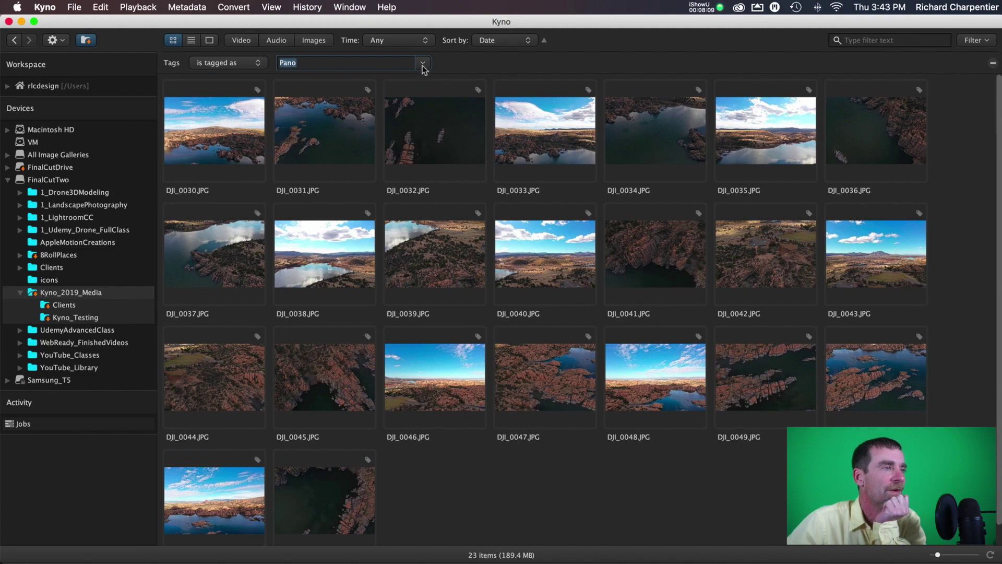
Change the tag filter to Watson Lake and look over the matching media
text(Watso)
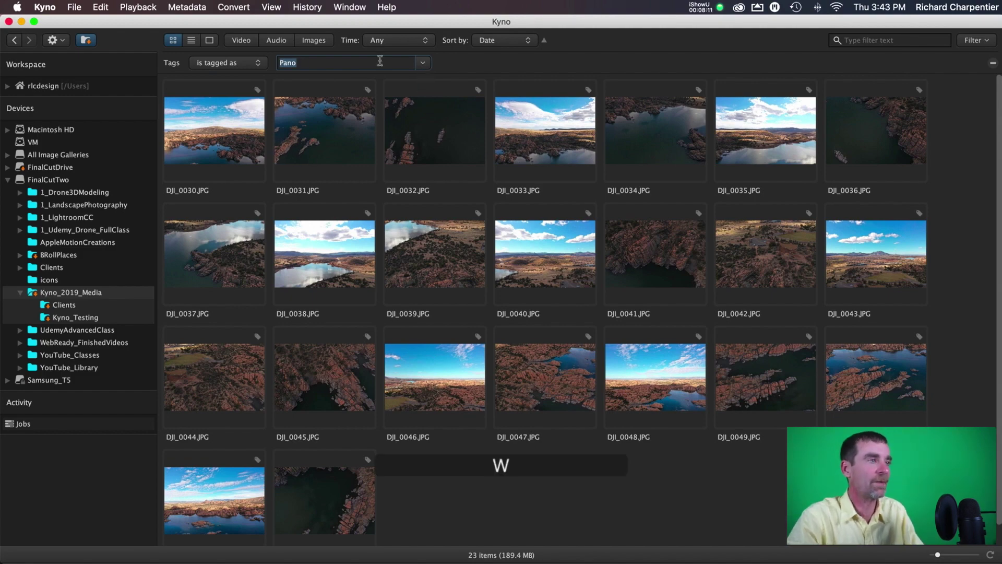
text(n Lake)
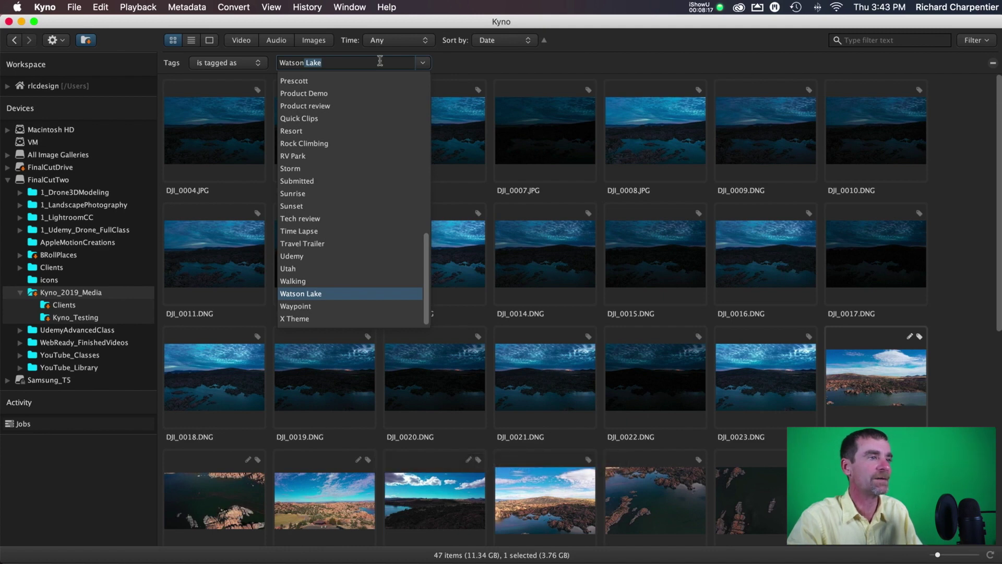
key(Return)
scroll(481, 146, down, 5)
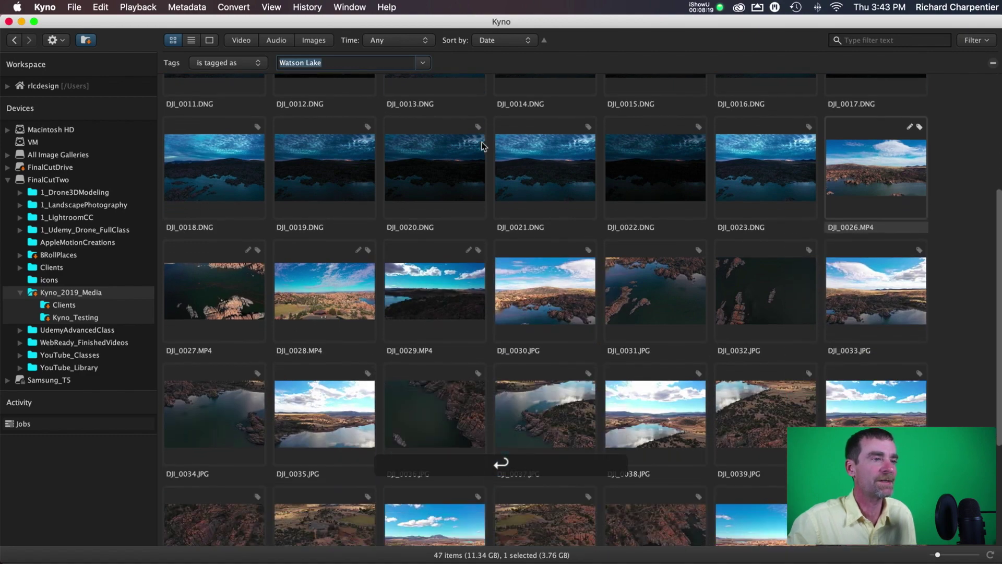
scroll(481, 146, down, 3)
scroll(481, 146, up, 10)
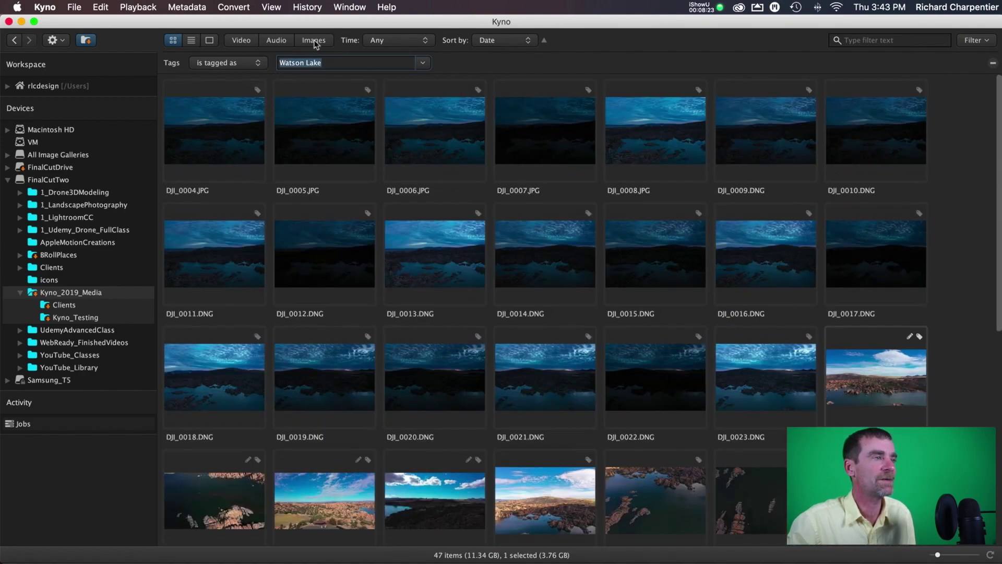
Limit the Watson Lake media to videos only and restore the display of all content
click(244, 41)
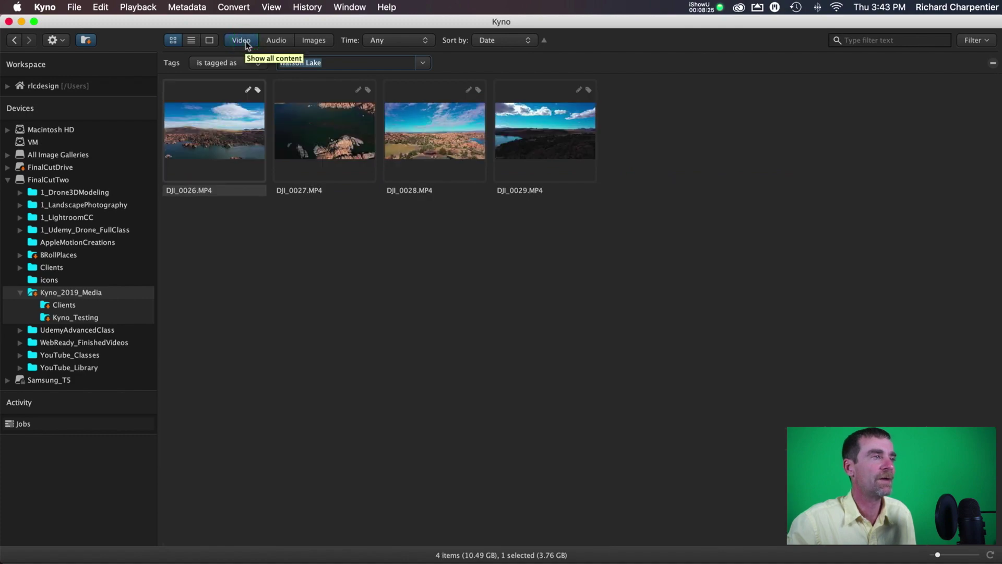
click(246, 43)
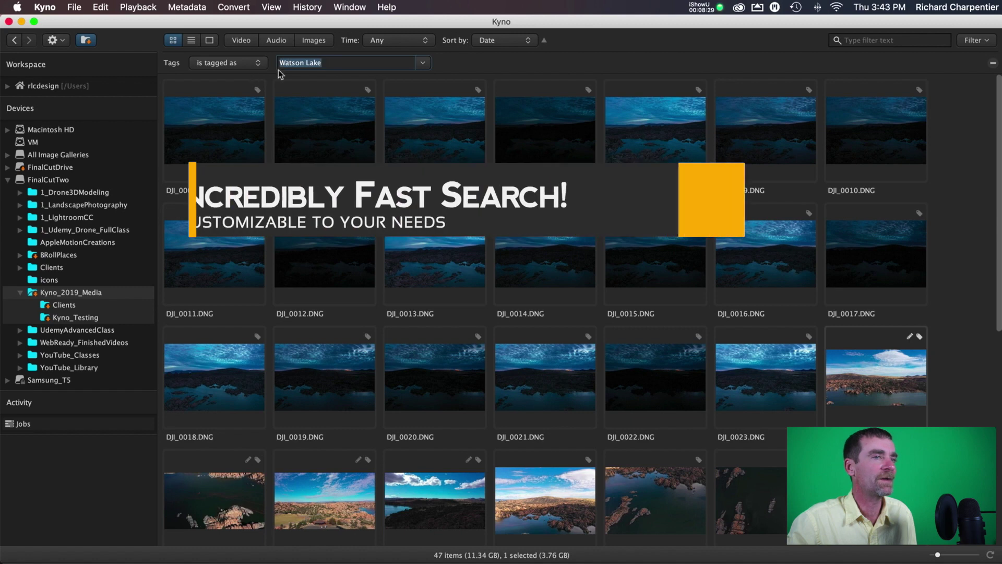
Narrow the Watson Lake media with a second tag filter for Afternoon, and remove that second filter
click(982, 44)
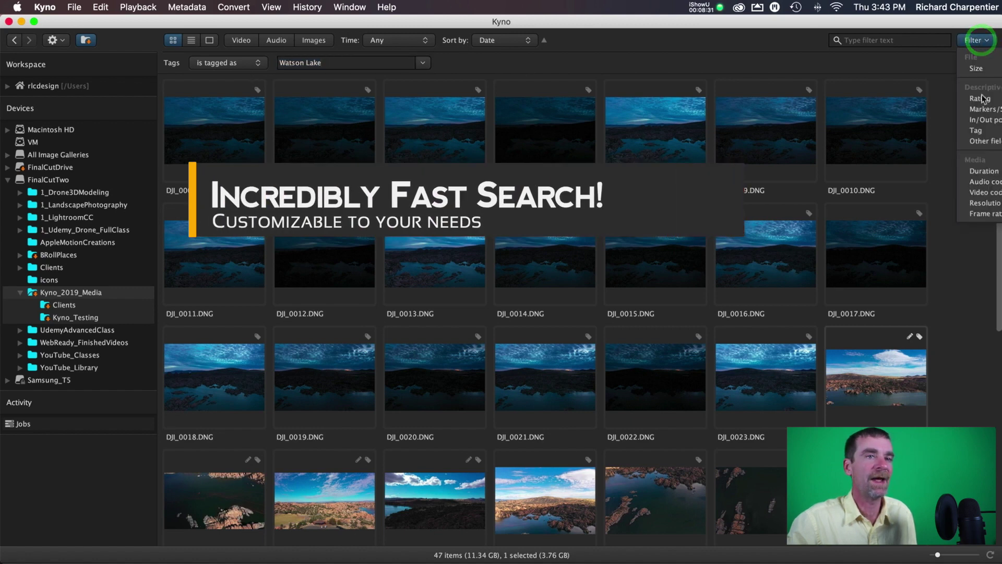
click(983, 133)
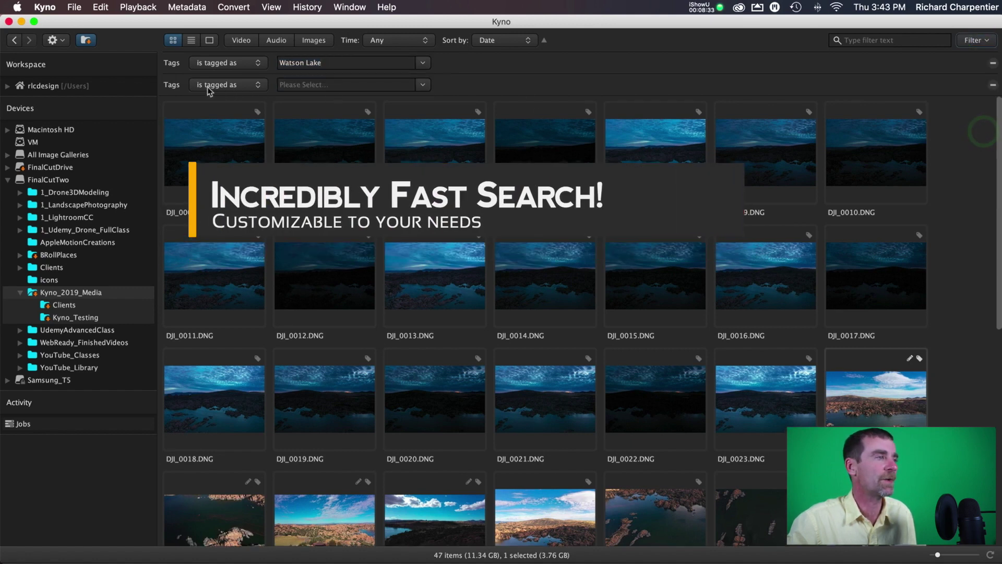
click(320, 85)
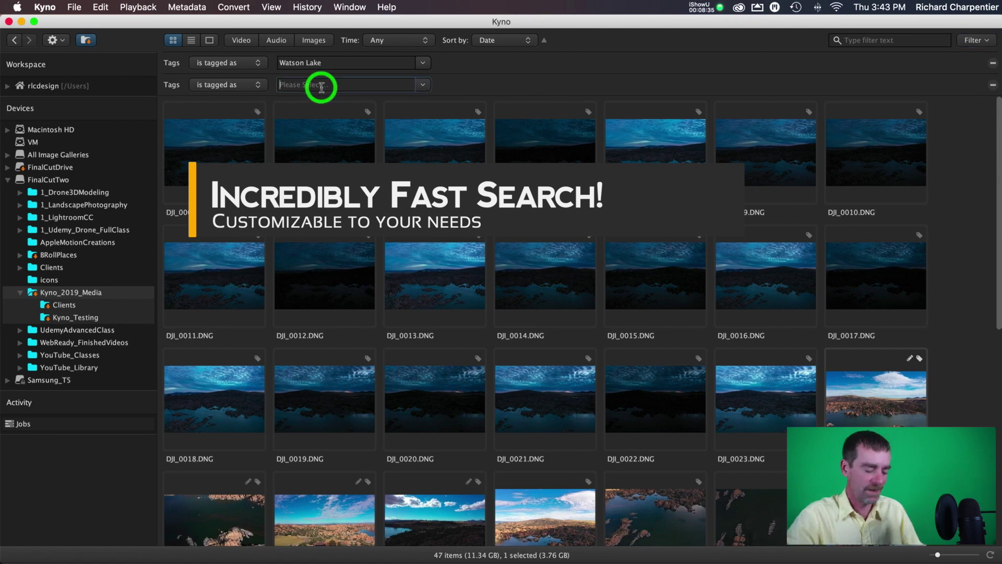
text(Afternoon)
key(Return)
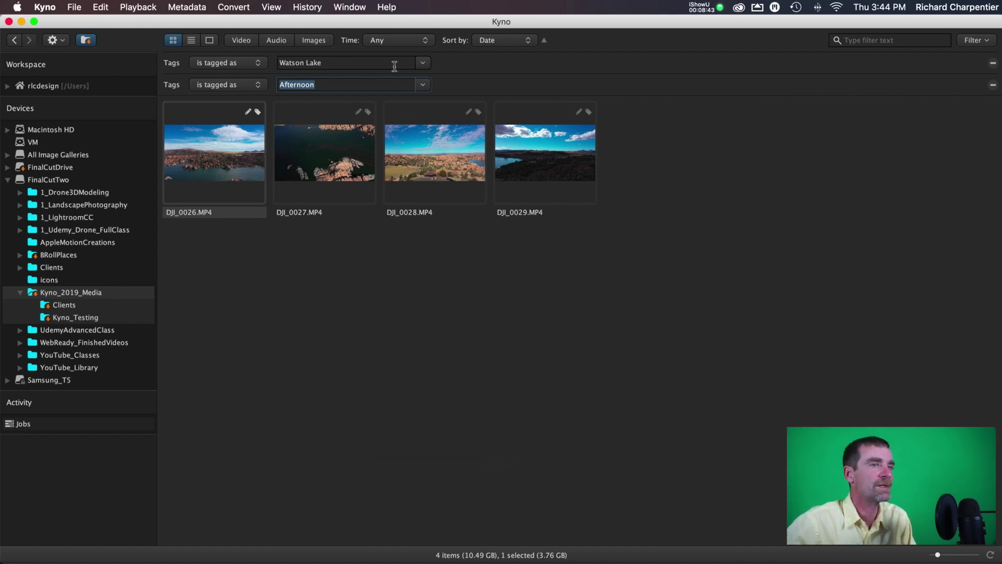
click(992, 85)
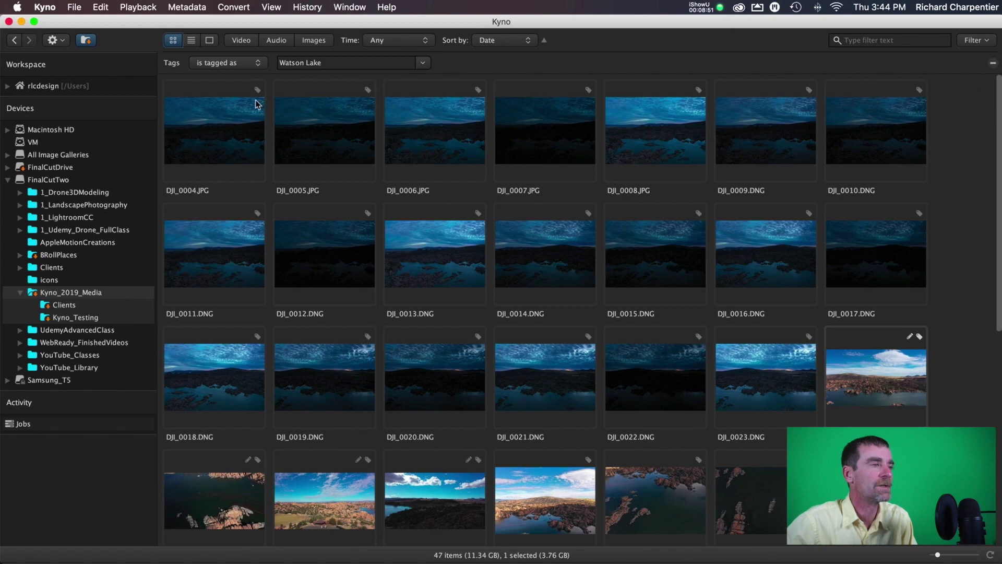
Look through all the images and videos tagged Watson Lake
scroll(256, 104, down, 10)
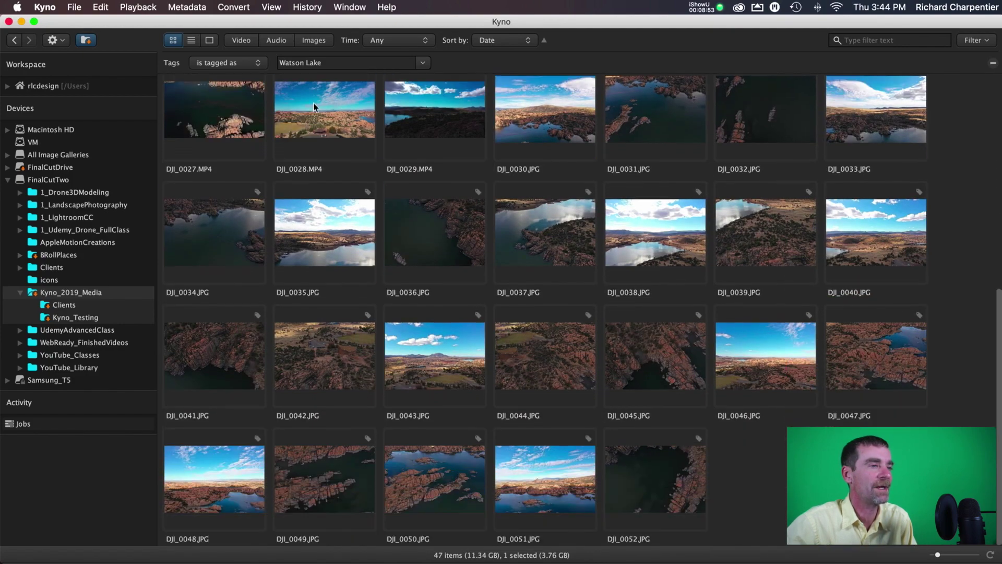
scroll(313, 107, up, 5)
scroll(314, 107, down, 4)
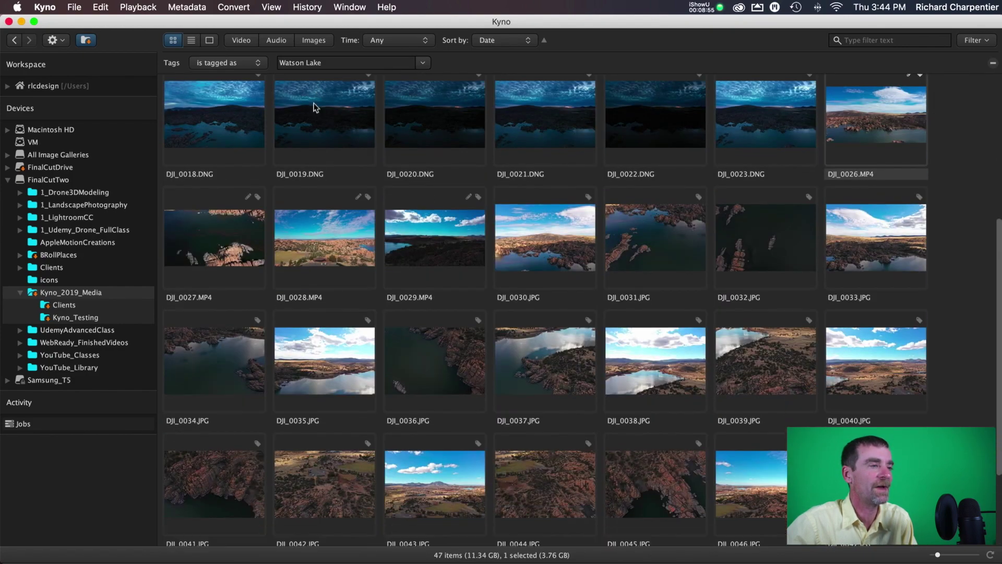
scroll(365, 173, down, 1)
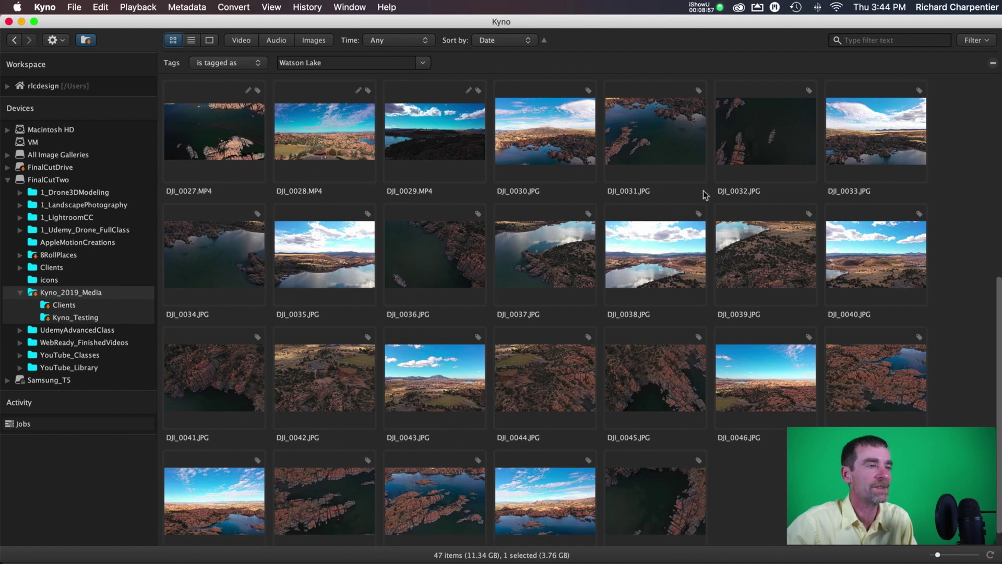
scroll(705, 195, down, 2)
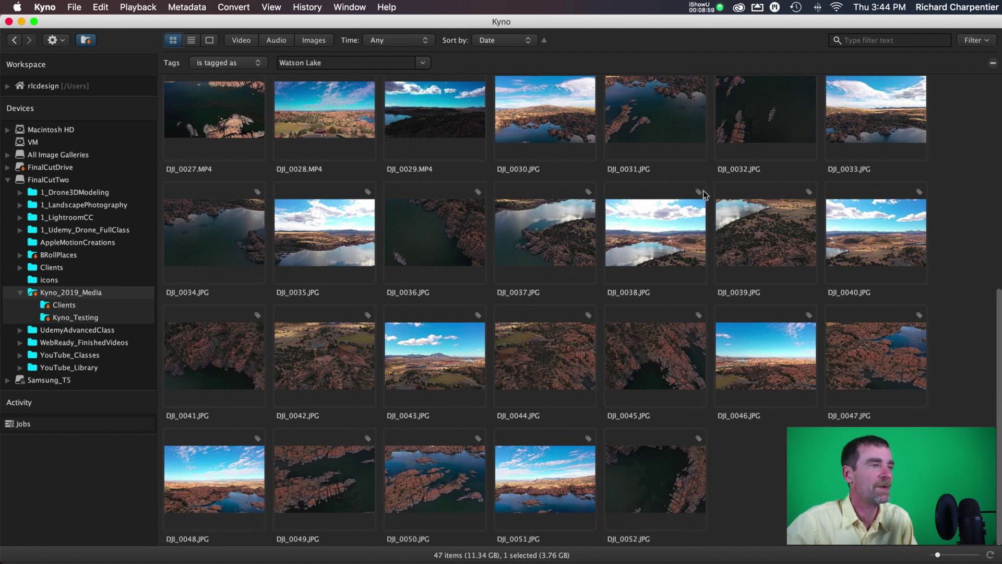
scroll(451, 171, up, 12)
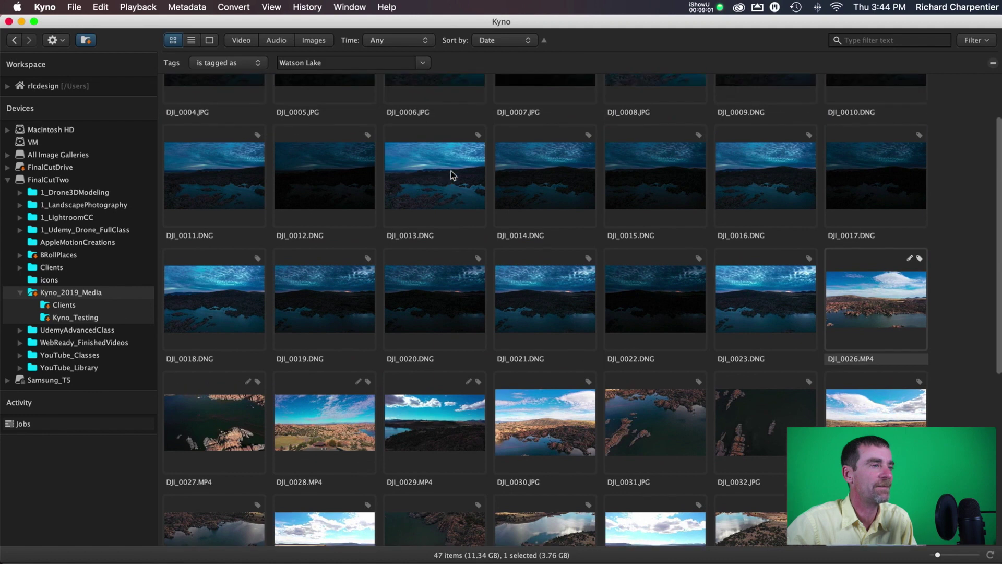
scroll(451, 171, up, 4)
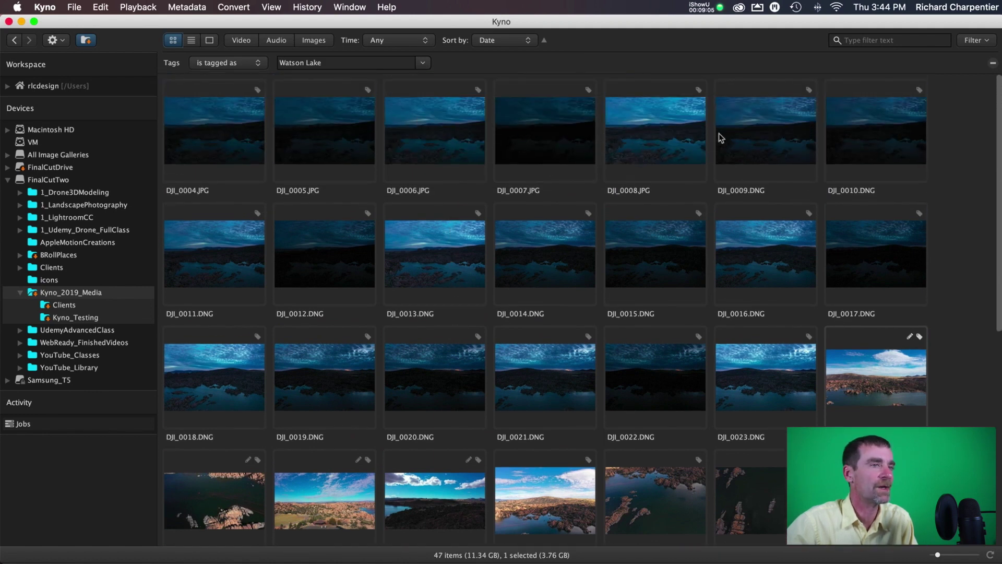
Combine the Watson Lake filter with the Afternoon tag once more, and remove the extra filter again
click(985, 40)
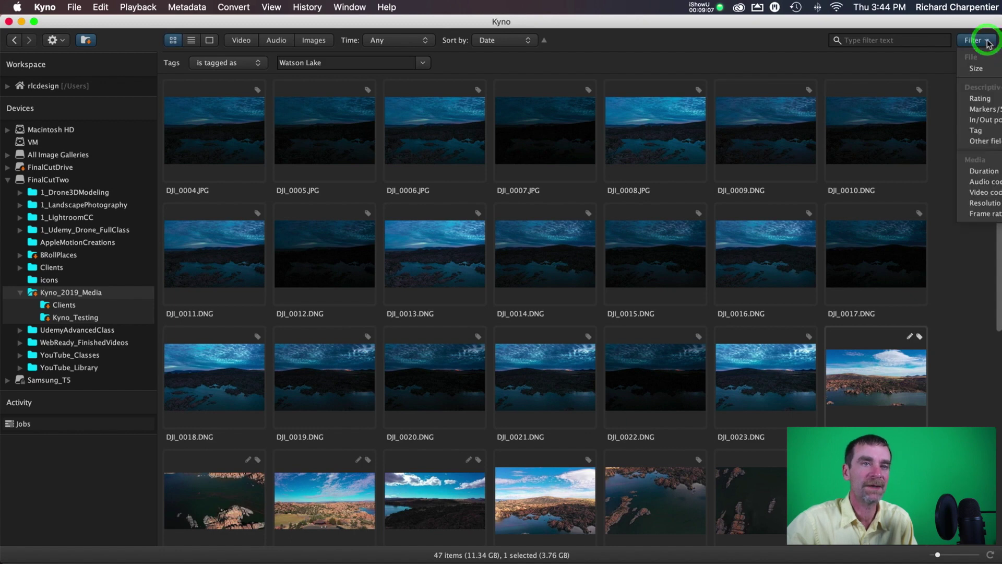
click(996, 131)
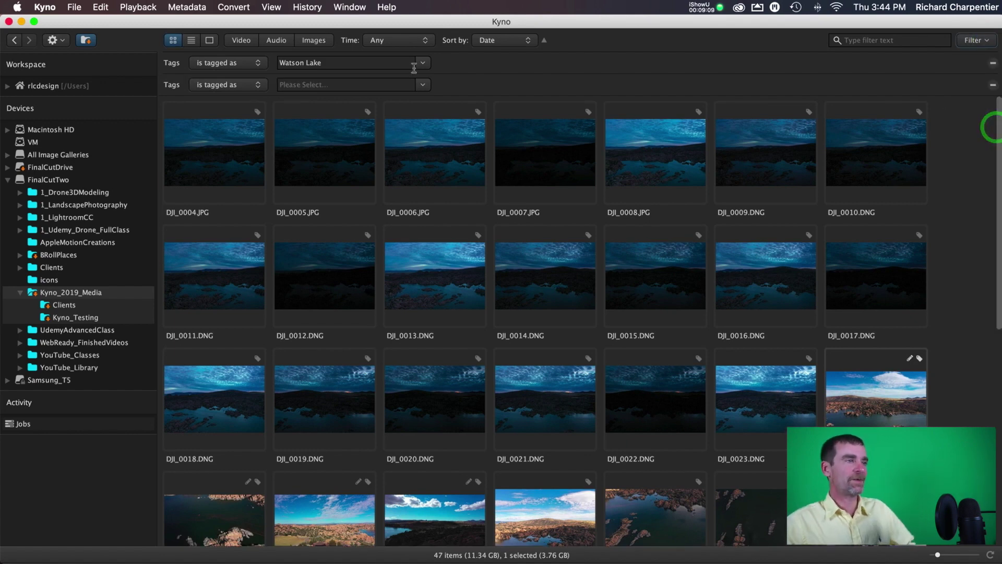
click(351, 84)
text(after)
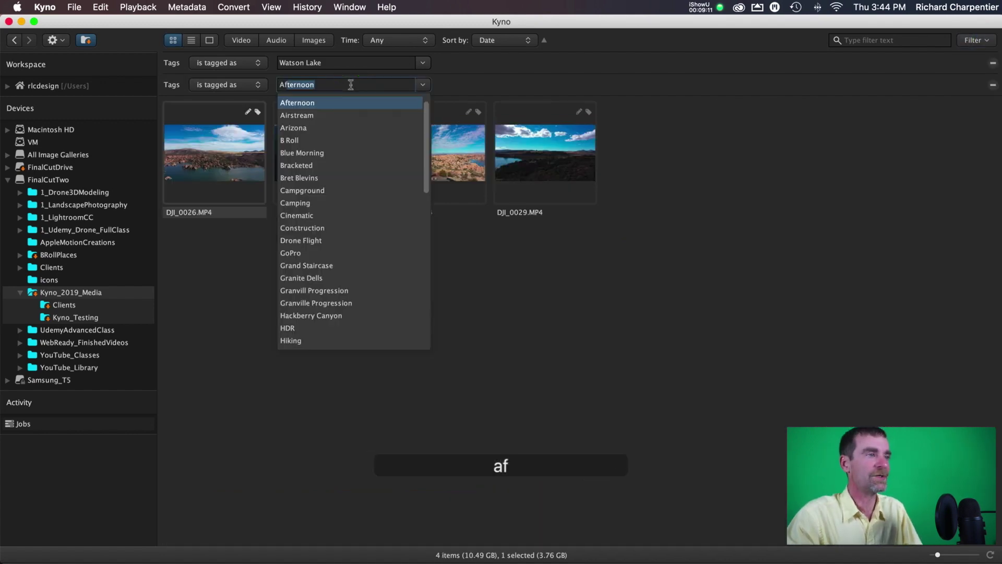
key(Return)
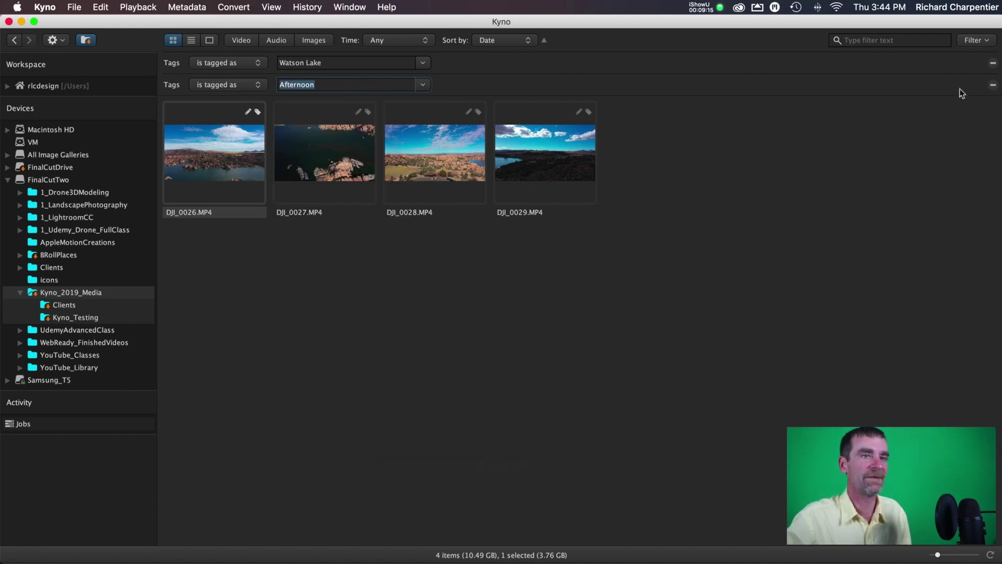
click(992, 85)
Narrow the Watson Lake media with a second tag filter for Pano
click(975, 40)
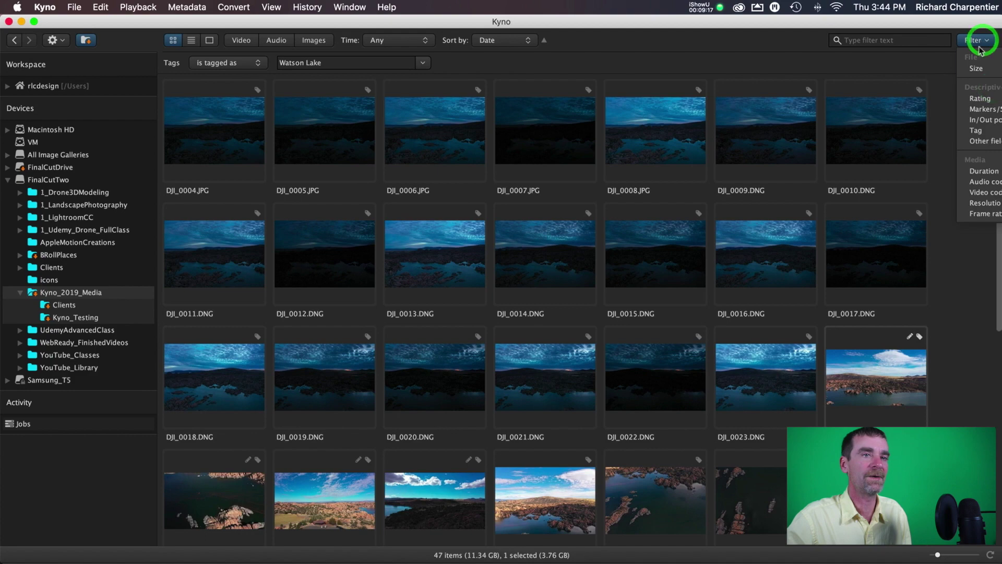
click(983, 130)
click(353, 85)
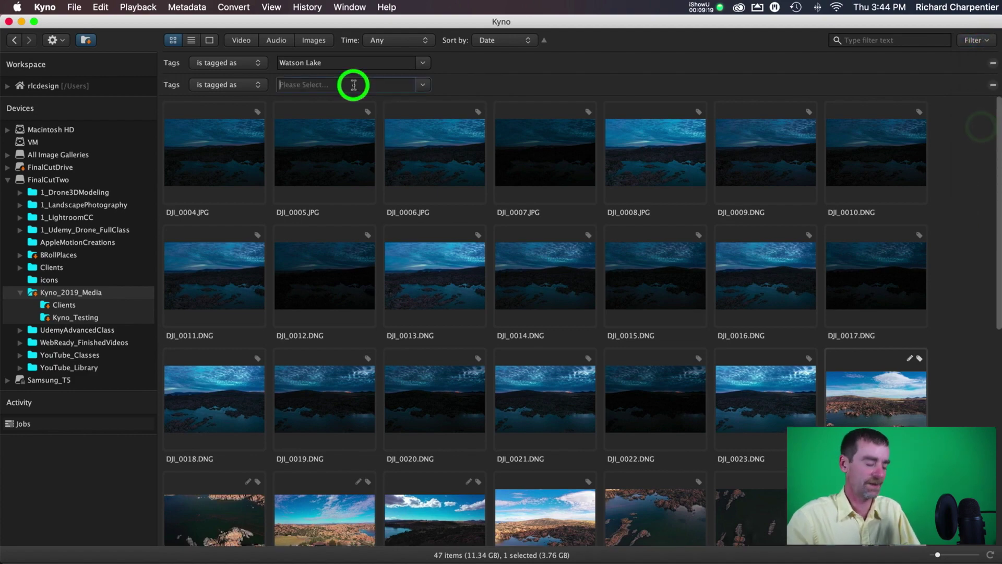
text(pan)
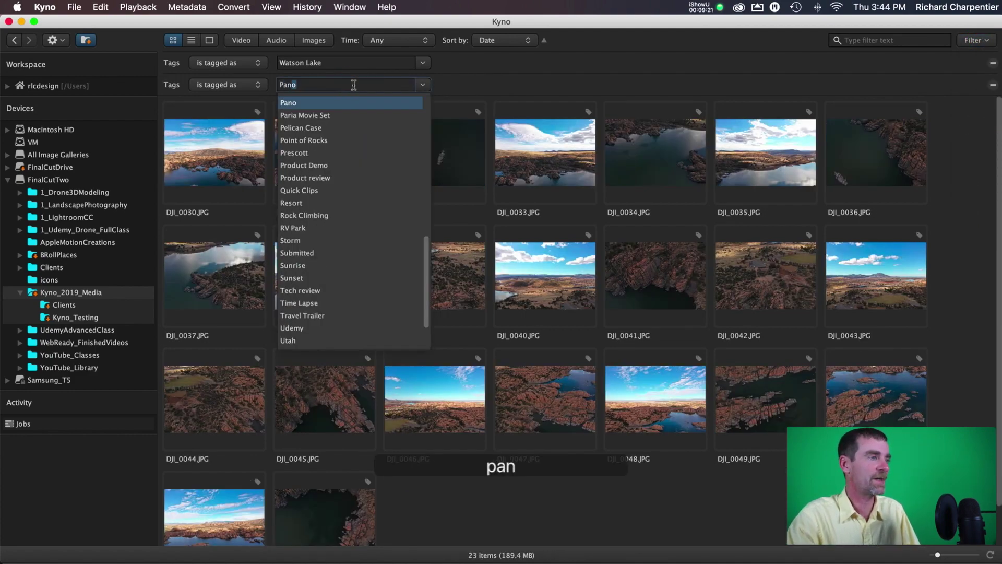
key(Return)
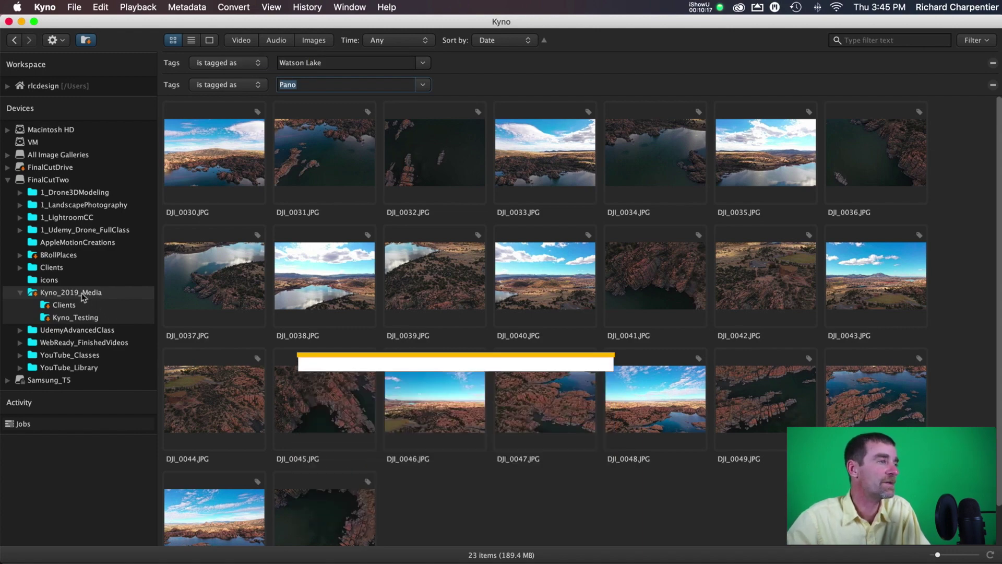
Remove the Pano and Watson Lake tag filters and look through all the media in Kyno_2019_Media
click(993, 84)
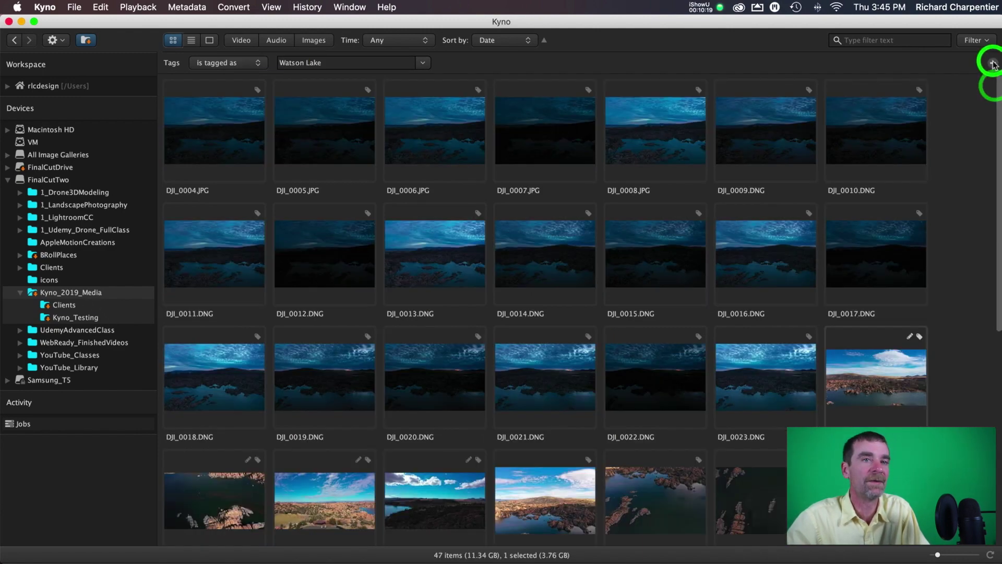
click(993, 63)
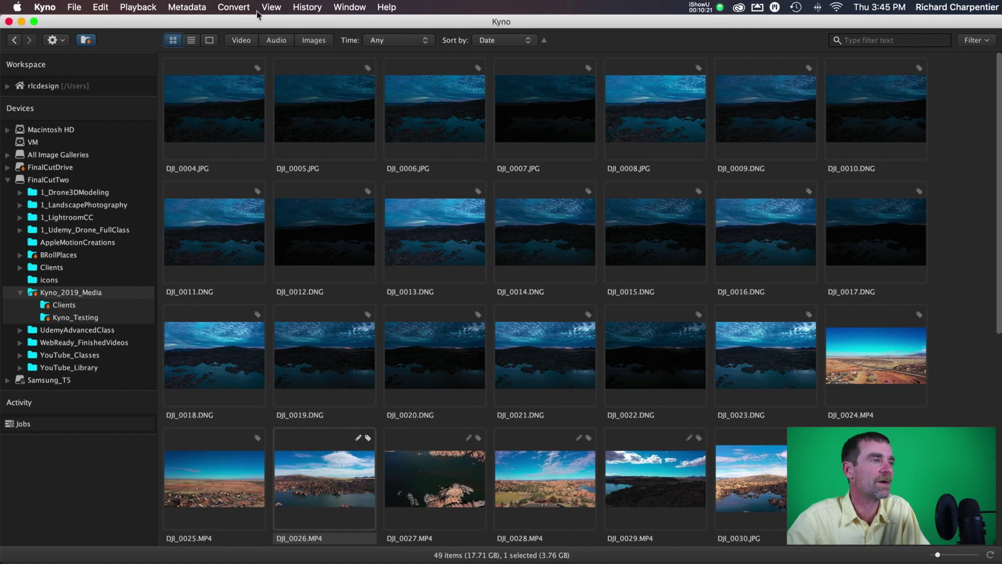
scroll(462, 131, down, 6)
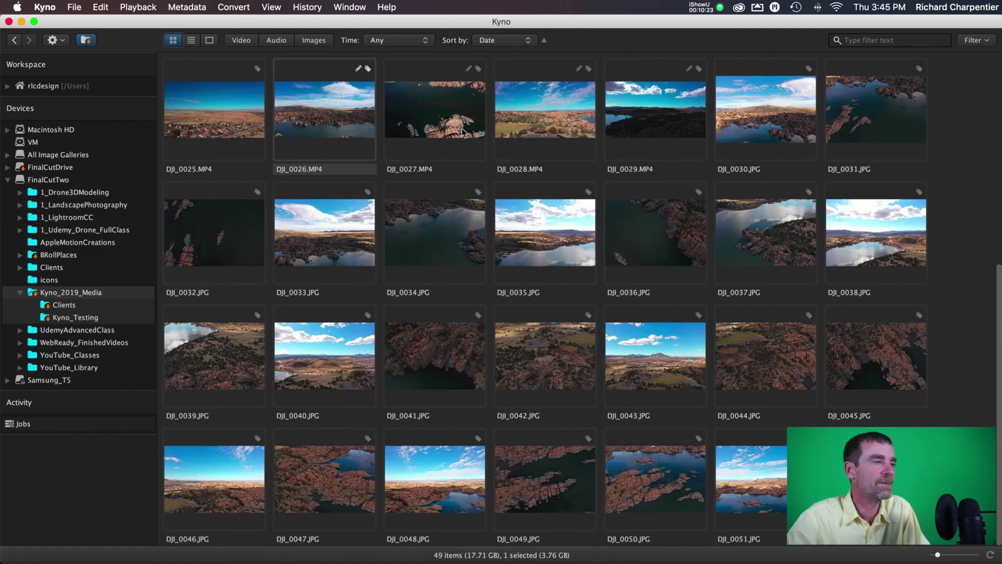
scroll(462, 131, up, 6)
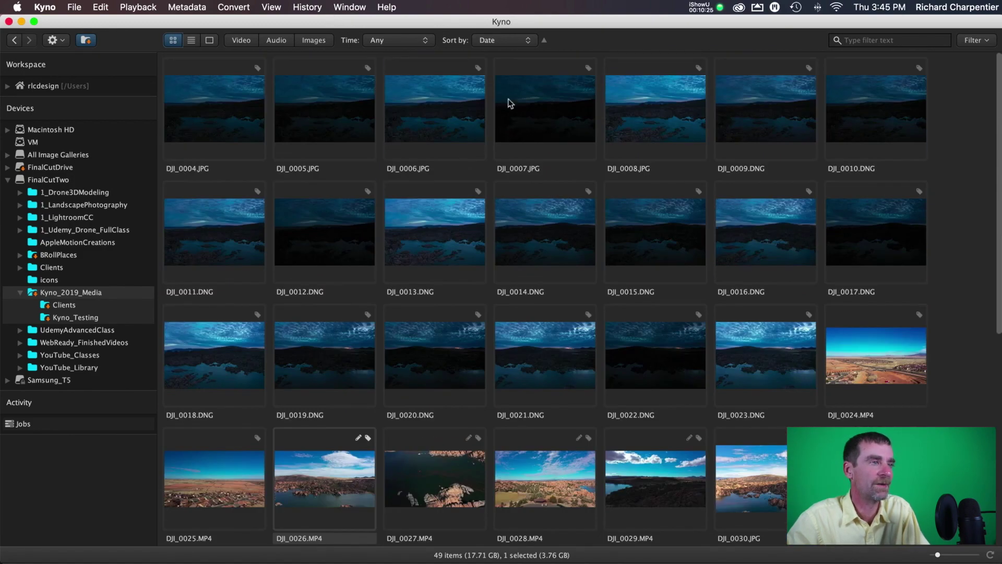
Limit the media by time to Last Hour, widen it to Last 24 Hours, and look through the matching files
click(427, 41)
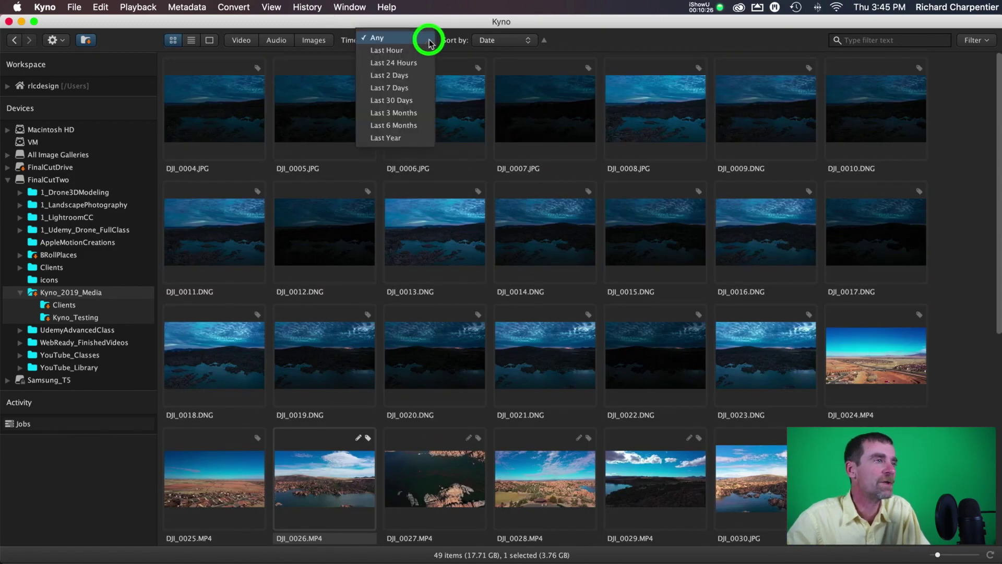
click(395, 51)
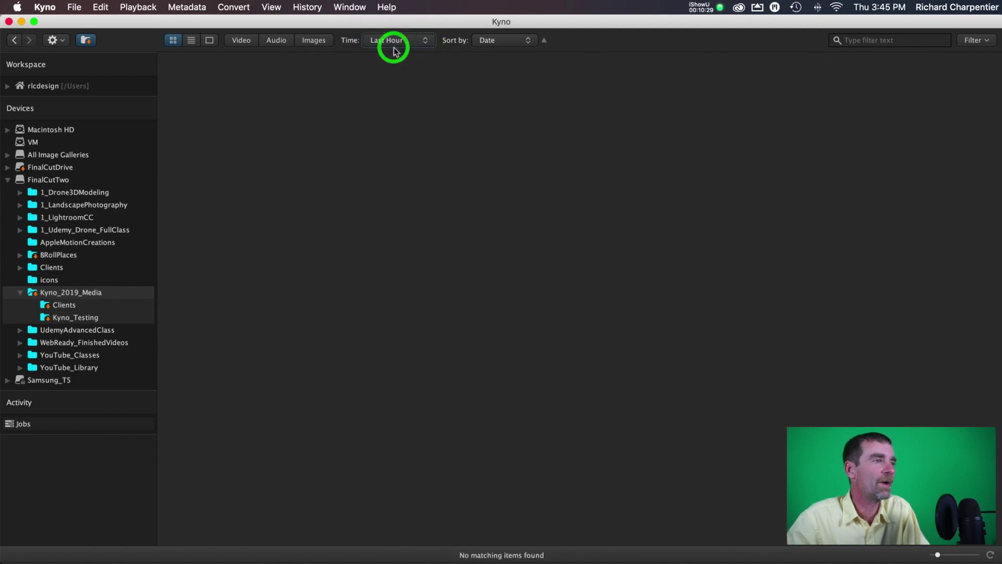
click(426, 44)
click(421, 49)
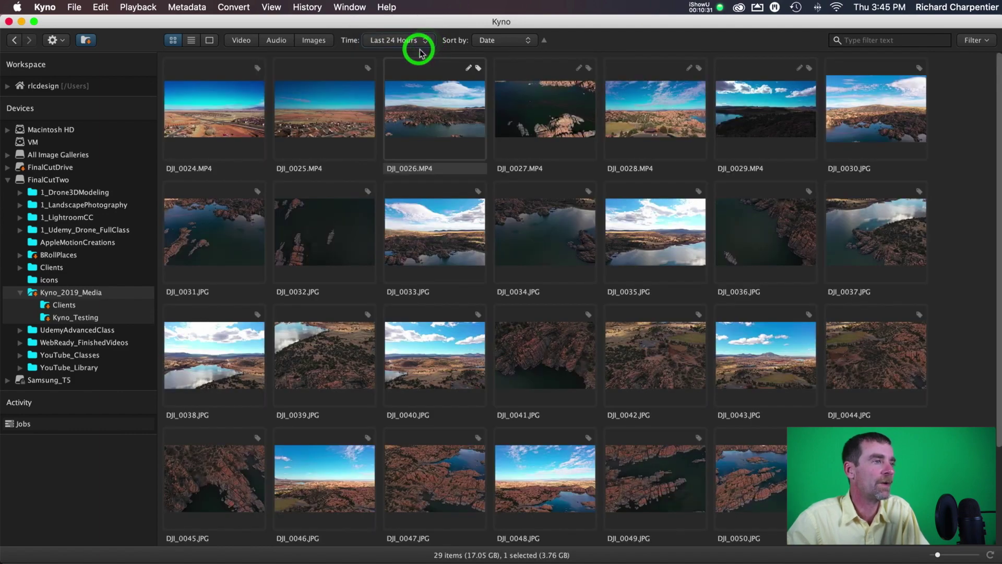
scroll(524, 140, down, 3)
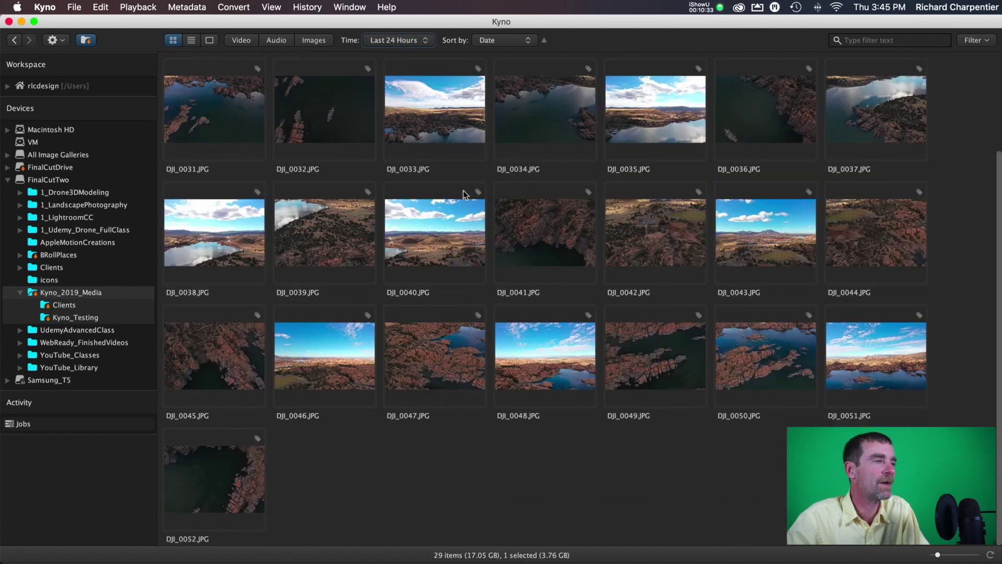
scroll(462, 190, up, 3)
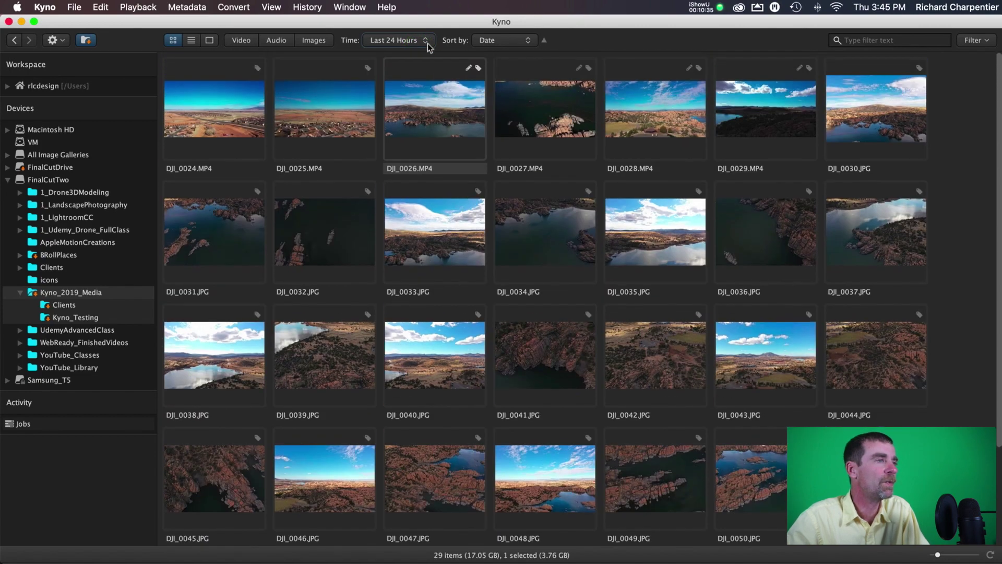
Widen the time filter to Last 2 Days and look through the matching media
click(526, 42)
click(627, 42)
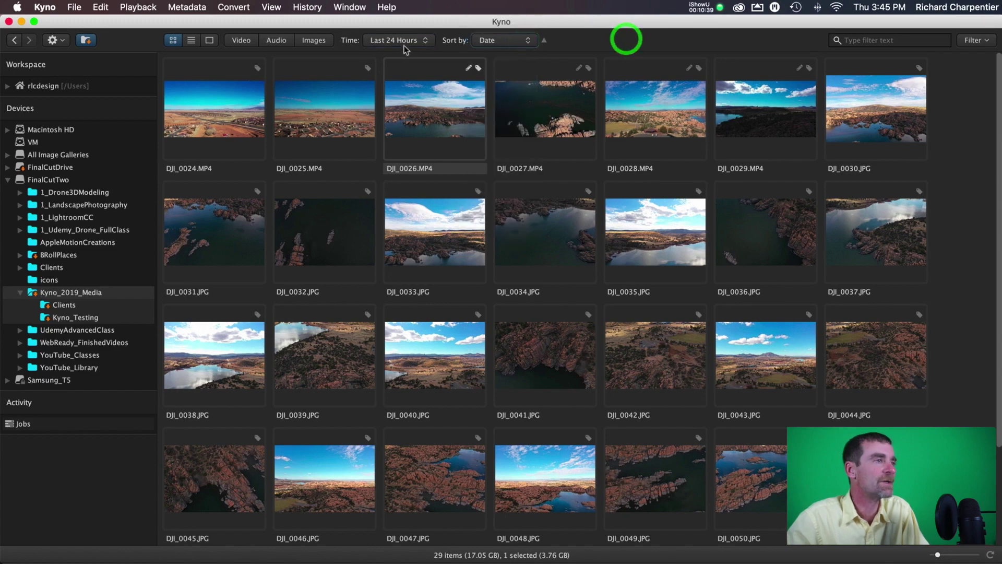
click(402, 40)
click(404, 62)
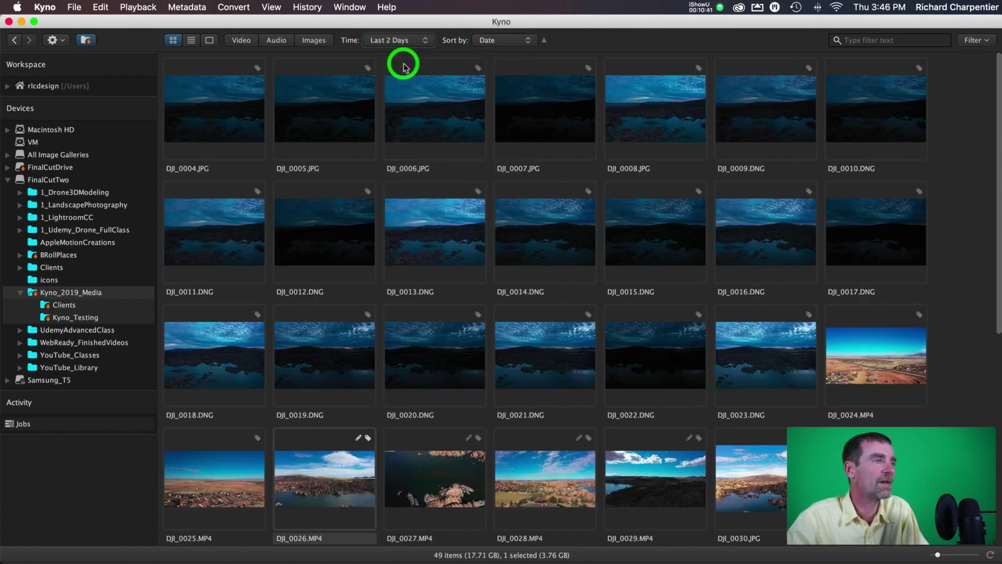
scroll(467, 149, down, 6)
scroll(467, 149, up, 5)
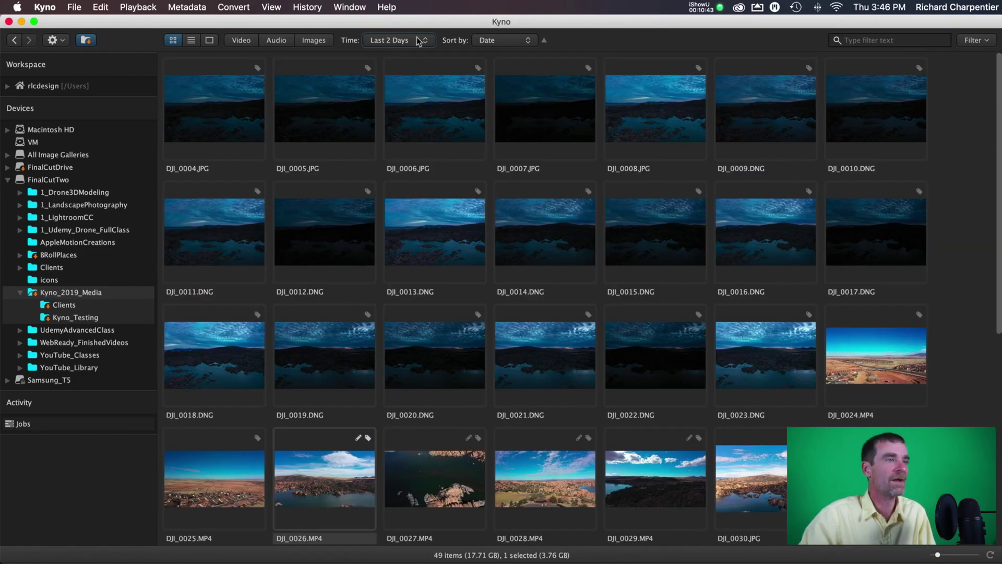
click(416, 40)
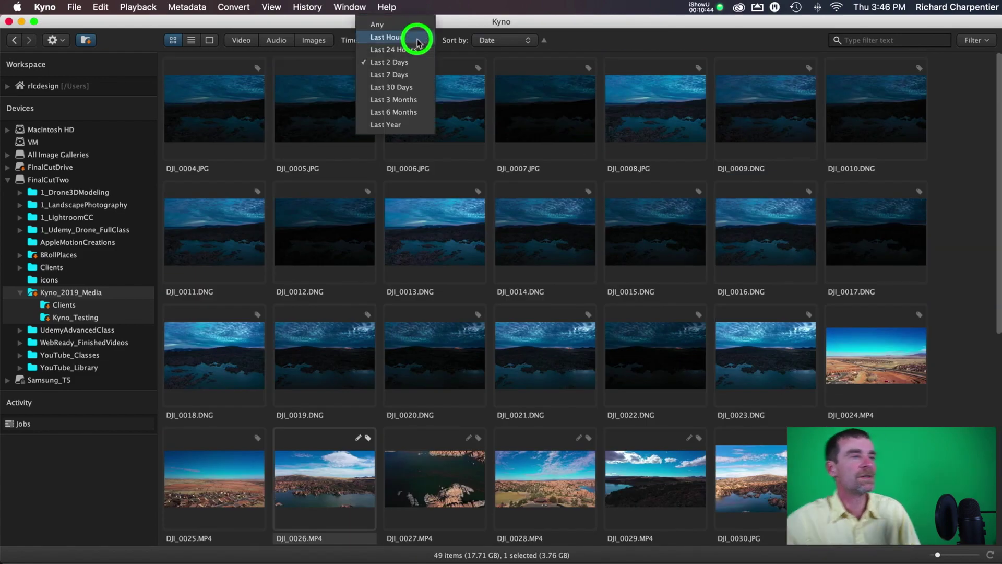
click(404, 62)
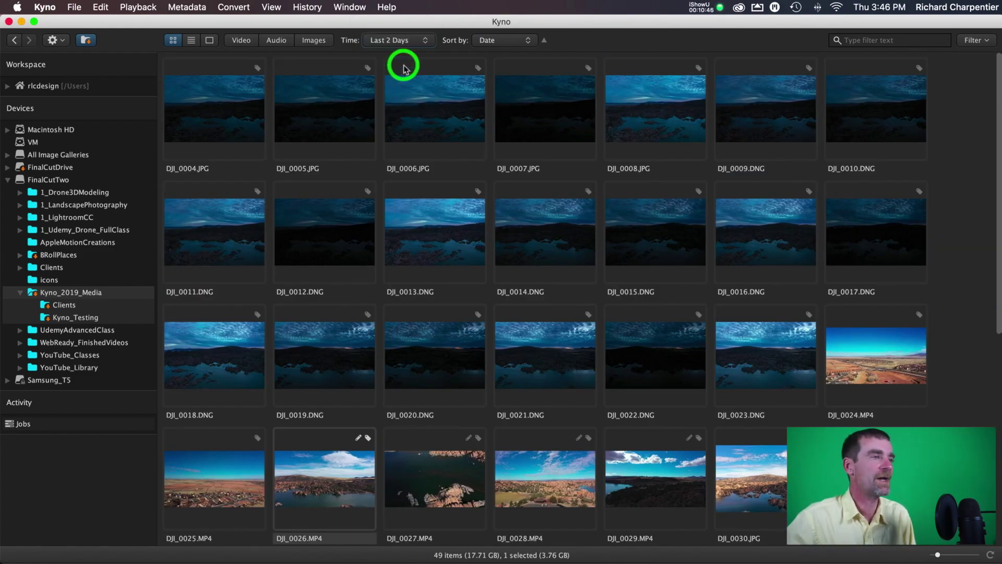
Add a duration filter that shows only media lasting at least 00:50:00
click(986, 41)
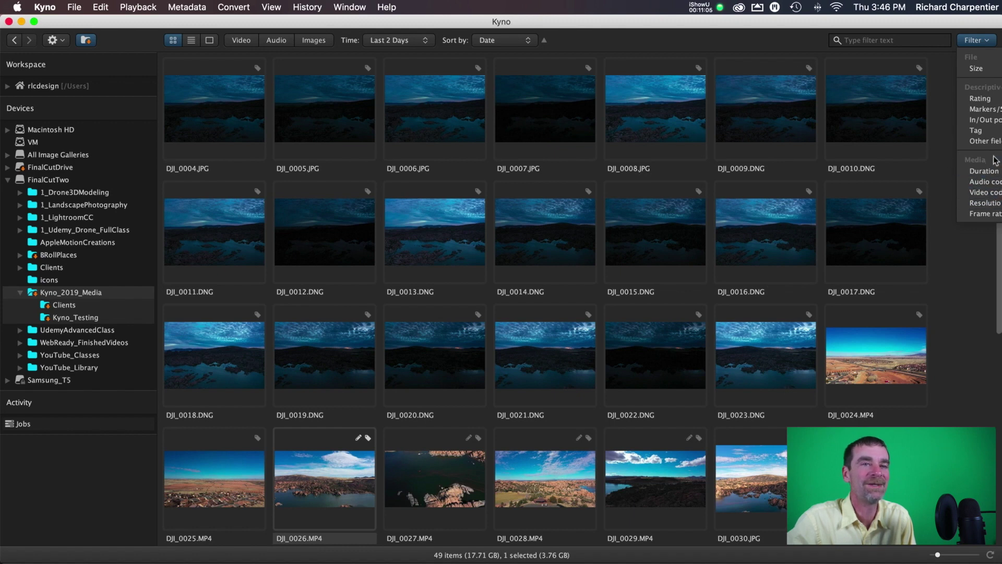
click(999, 174)
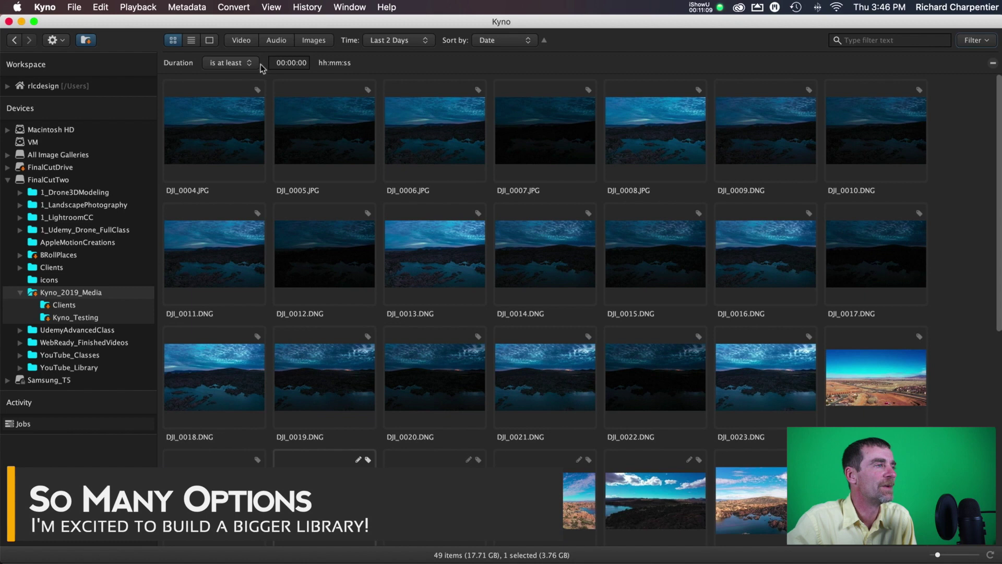
drag(275, 62, 313, 67)
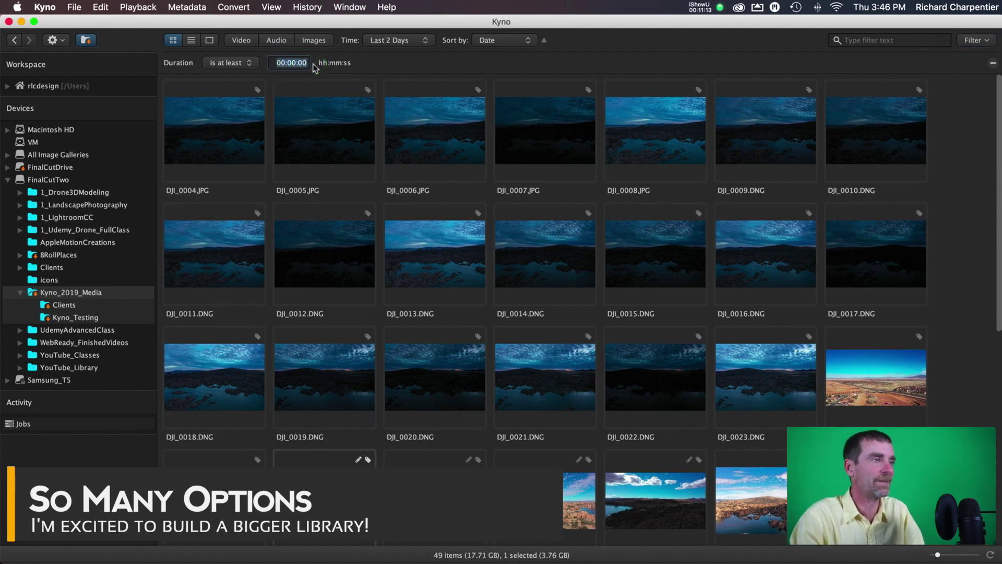
text(00:)
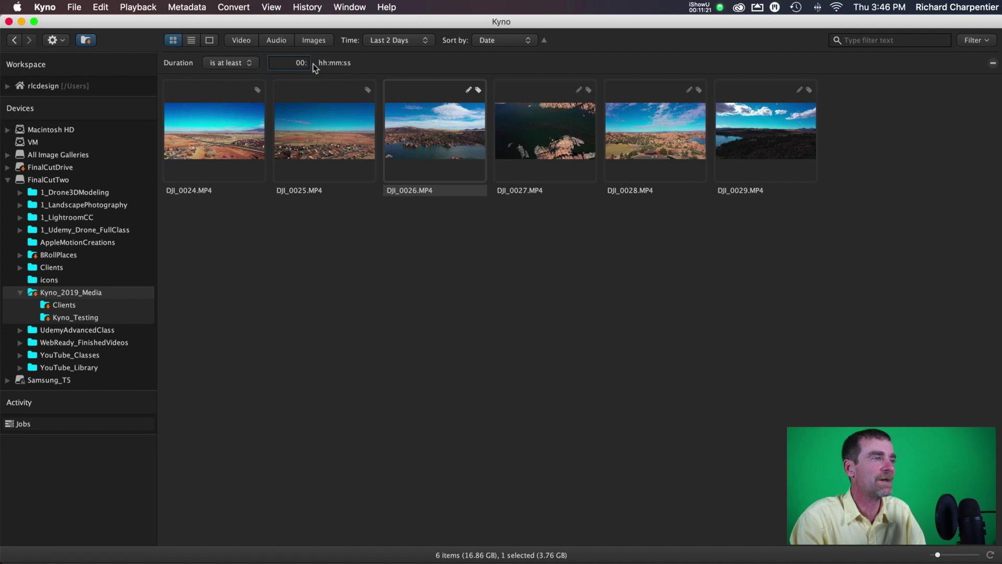
text(50:00)
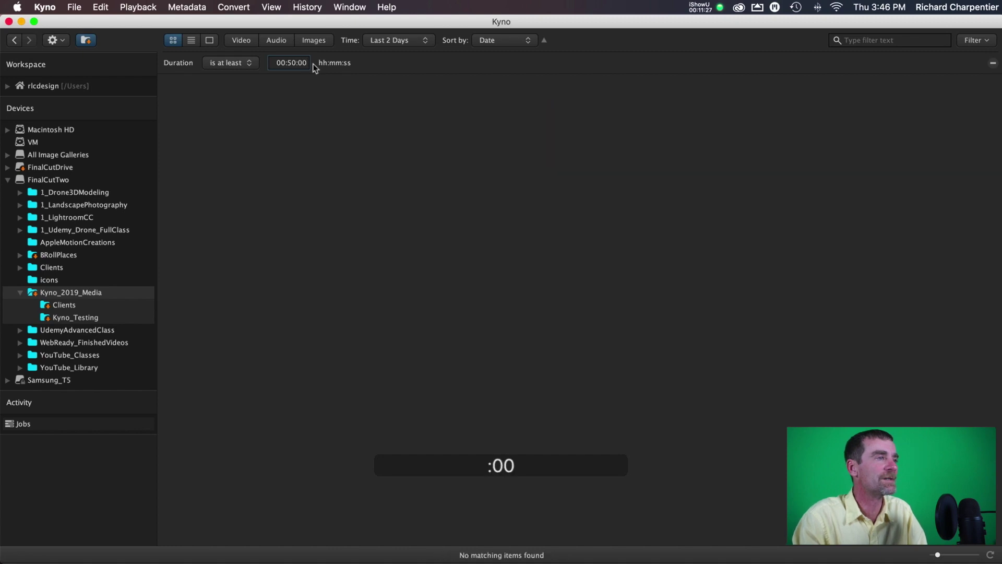
Set the minimum length in the duration filter to 00:05:00
key(BackSpace)
key(BackSpace)
key(BackSpace)
key(BackSpace)
key(BackSpace)
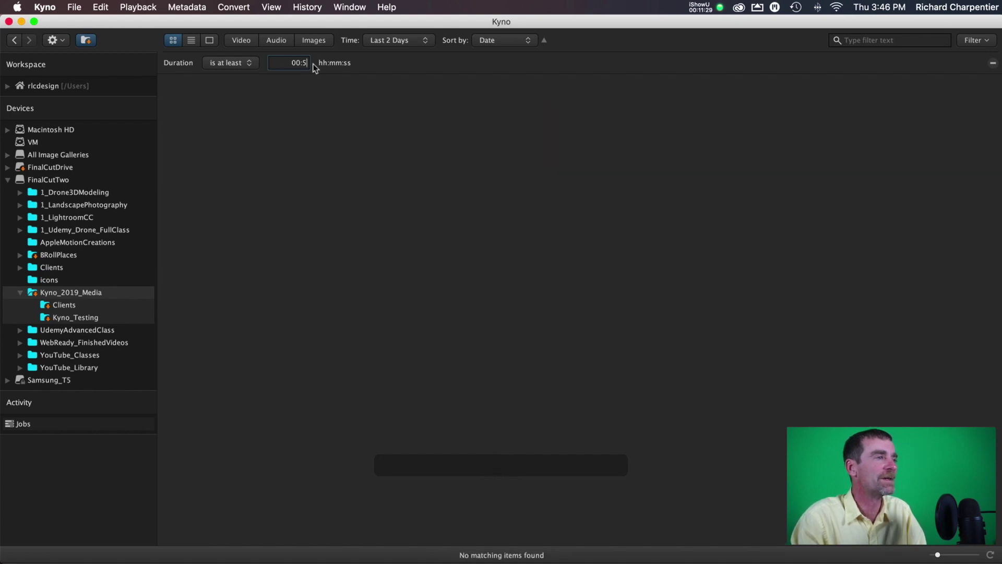
text(05:00)
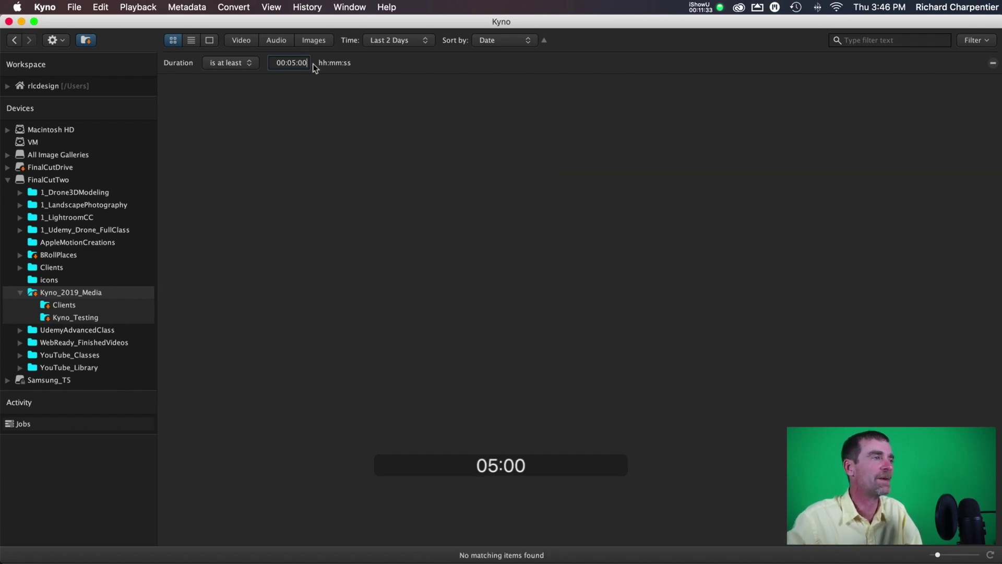
Try the "is at best" and "is" comparisons on the duration filter, and remove that filter
click(251, 64)
click(238, 49)
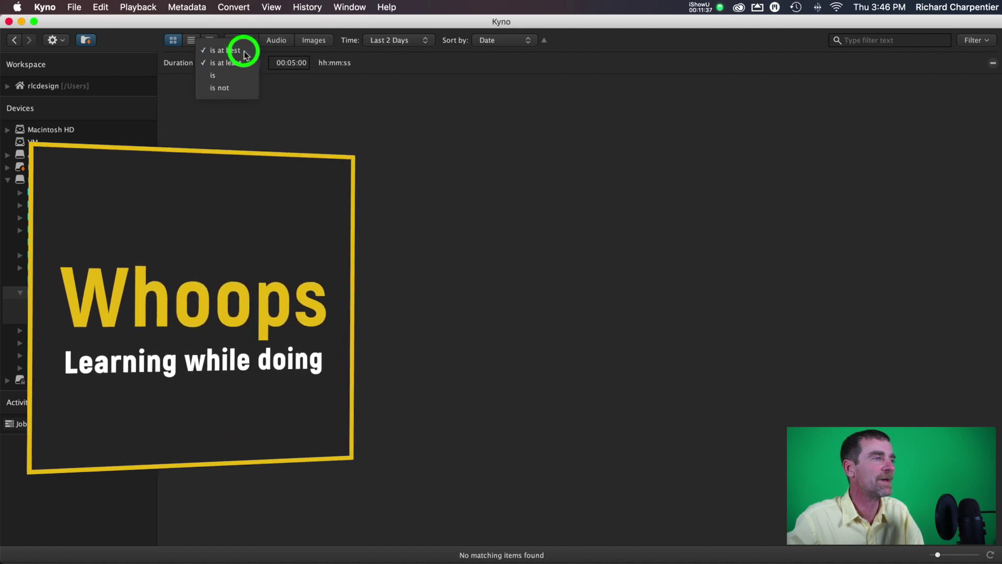
click(251, 62)
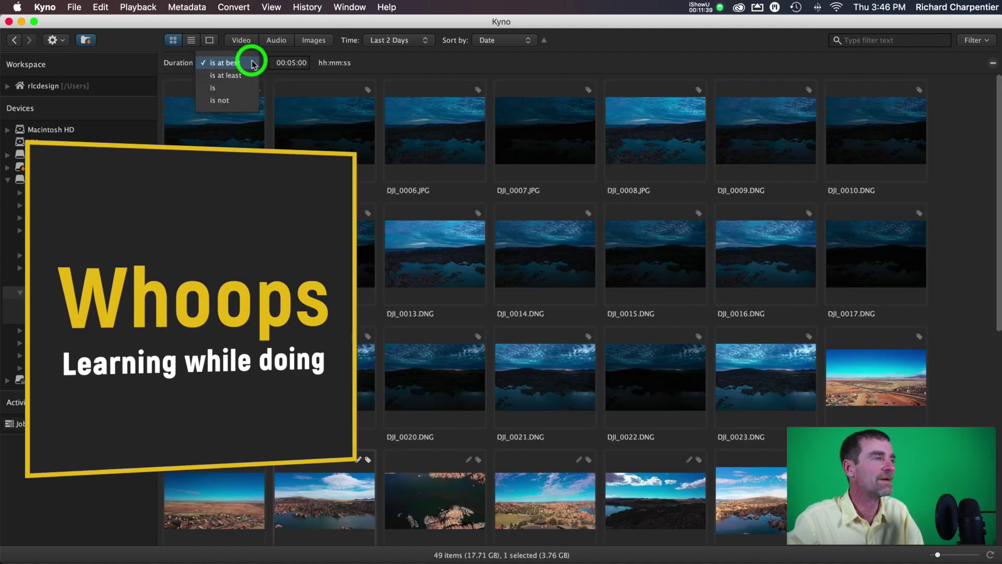
click(244, 92)
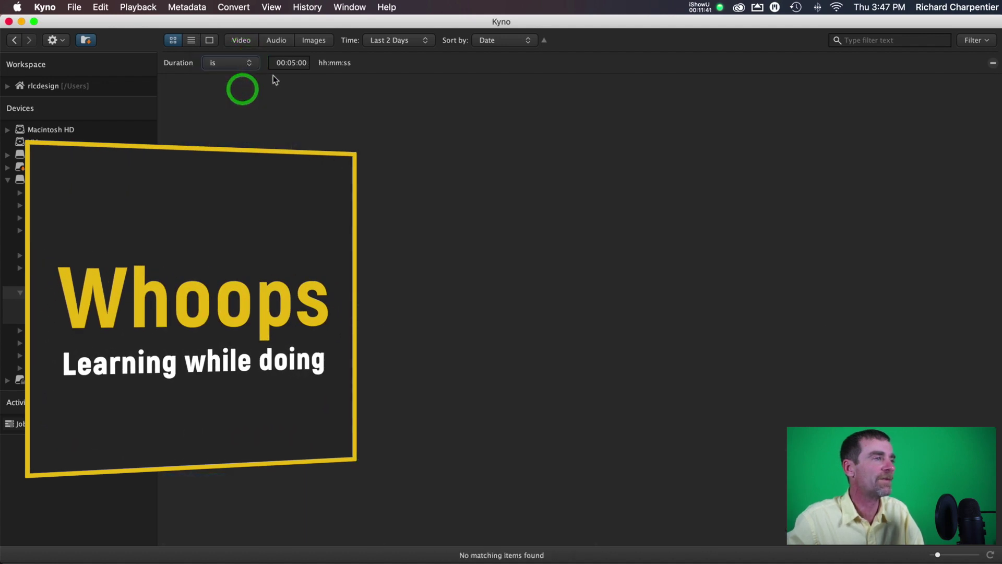
click(243, 63)
click(244, 62)
click(993, 63)
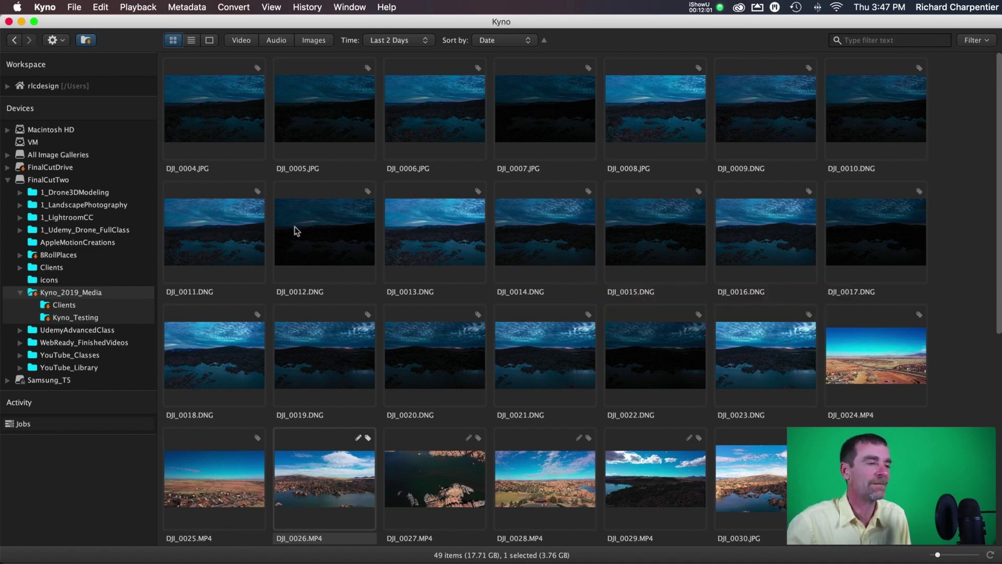
Limit the Last 2 Days media to videos only and open DJI_0026.MP4 in the detail view
scroll(583, 268, down, 7)
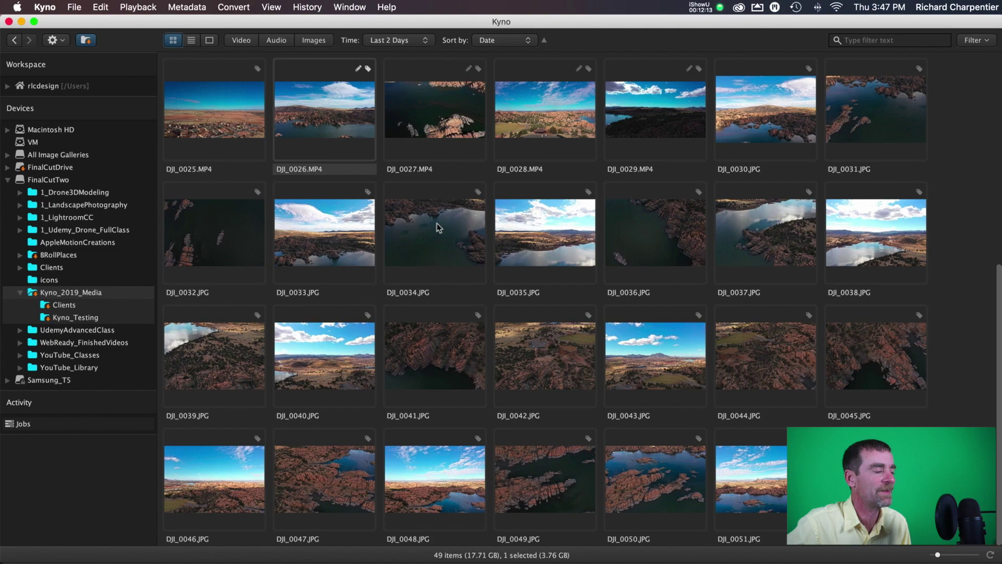
click(243, 42)
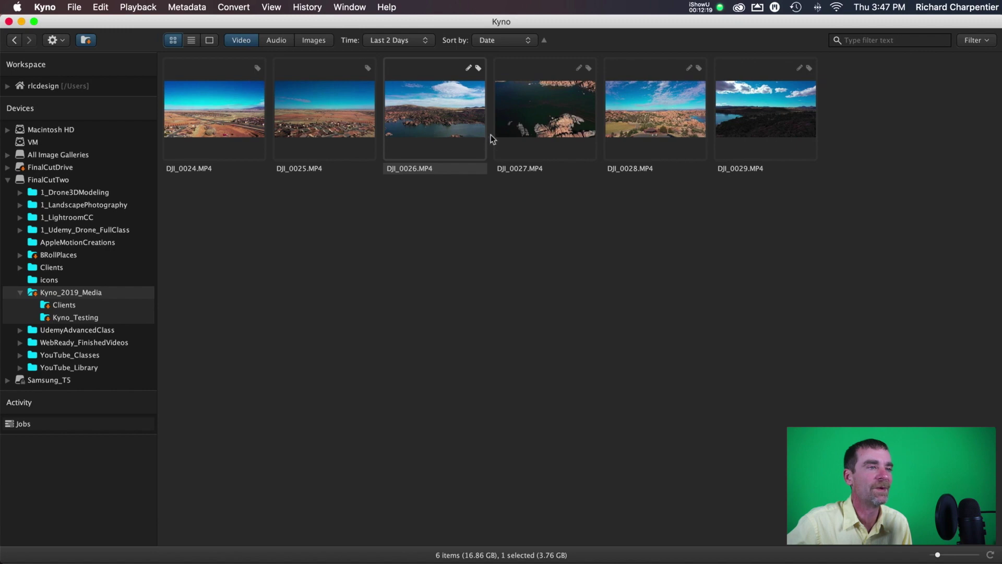
double_click(444, 120)
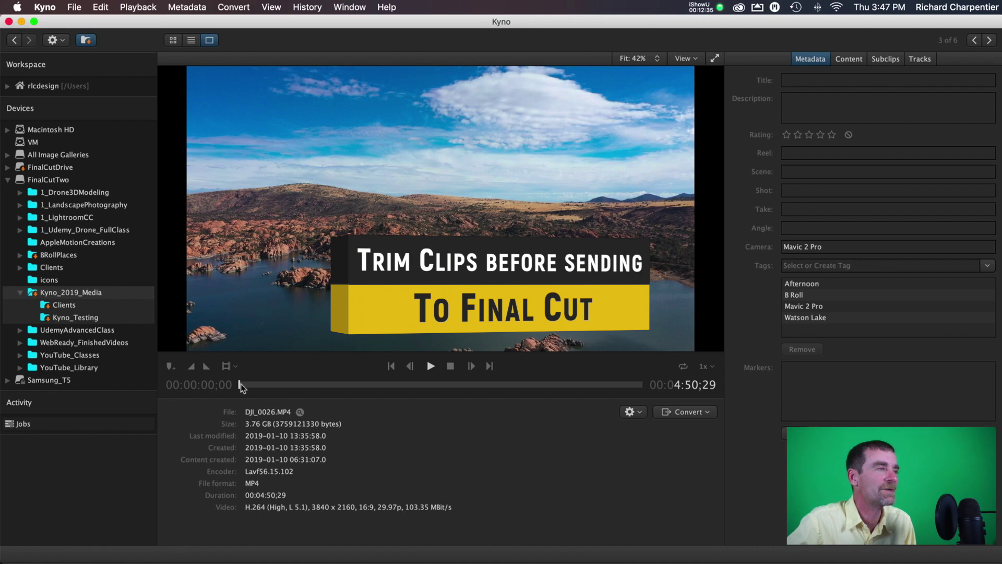
Play the clip from about 50 seconds in and set the playback speed to 2x
drag(240, 383, 308, 386)
click(431, 366)
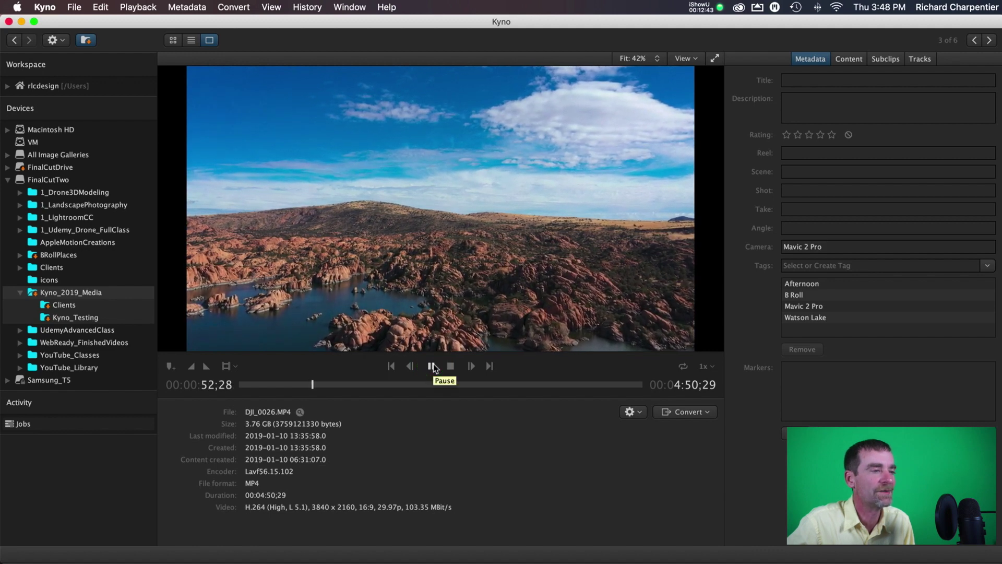
click(705, 366)
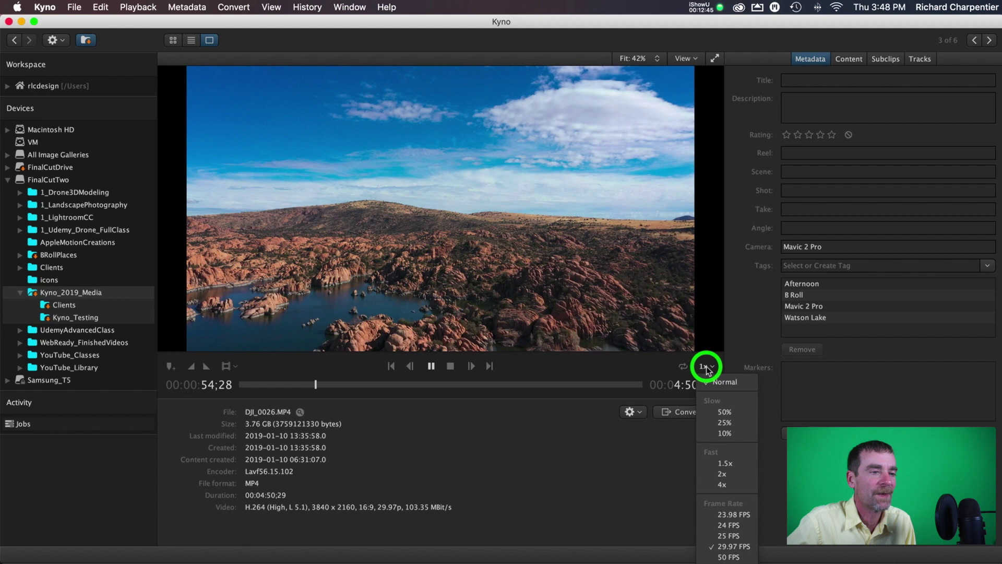
click(722, 475)
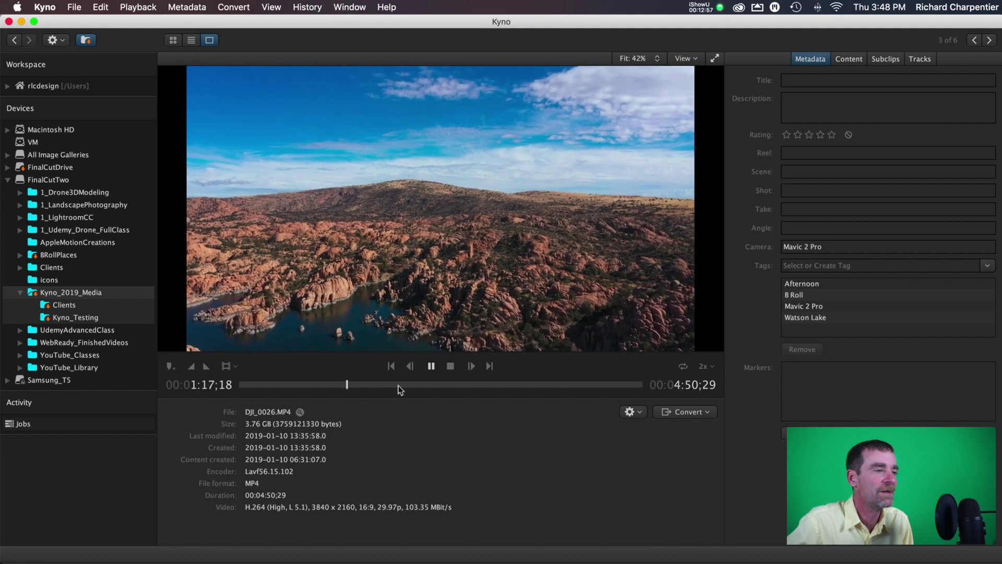
Stop the playback and mark a range in DJI_0026.MP4 with the in point at 1:37;03 and the out point at 2:03;24
click(449, 366)
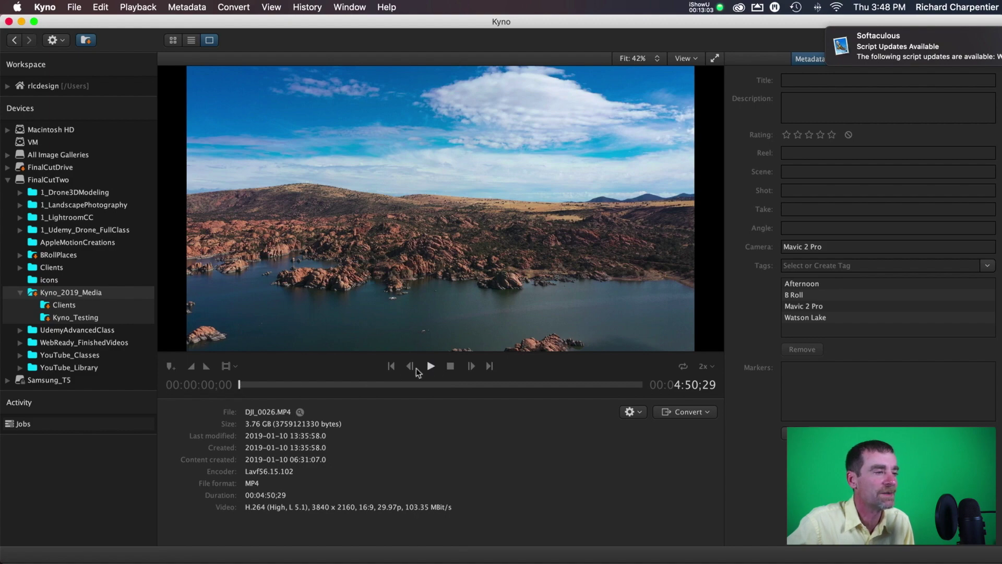
drag(240, 386, 373, 390)
click(192, 366)
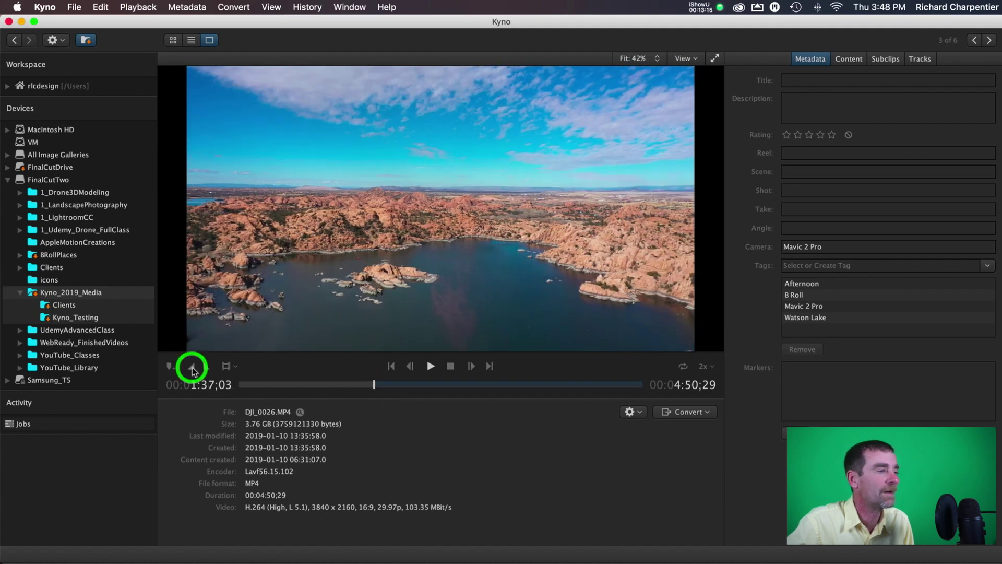
drag(375, 384, 411, 386)
click(206, 365)
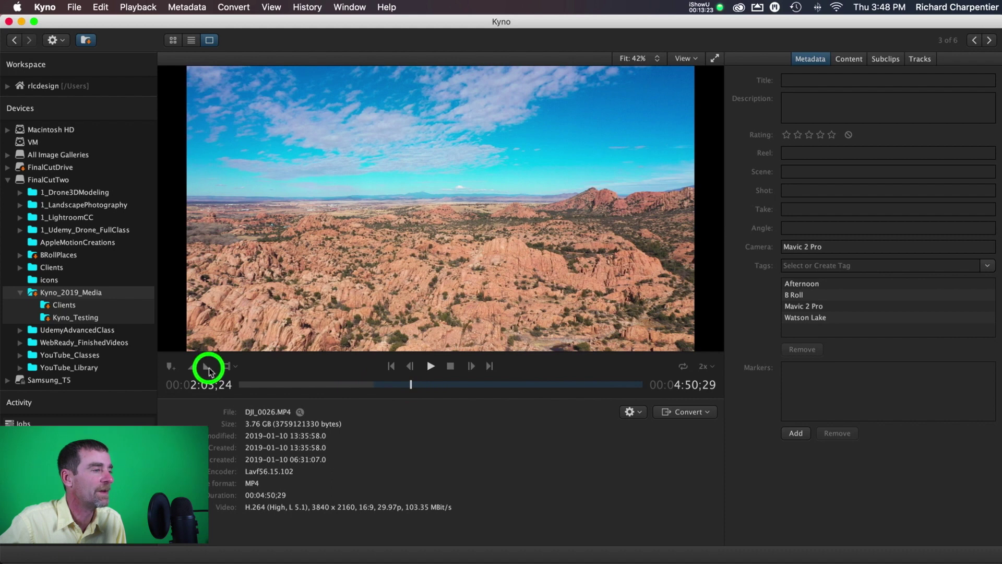
Examine the Export and Send To options for the clip, including sending it to Final Cut Pro X, without choosing one
click(634, 412)
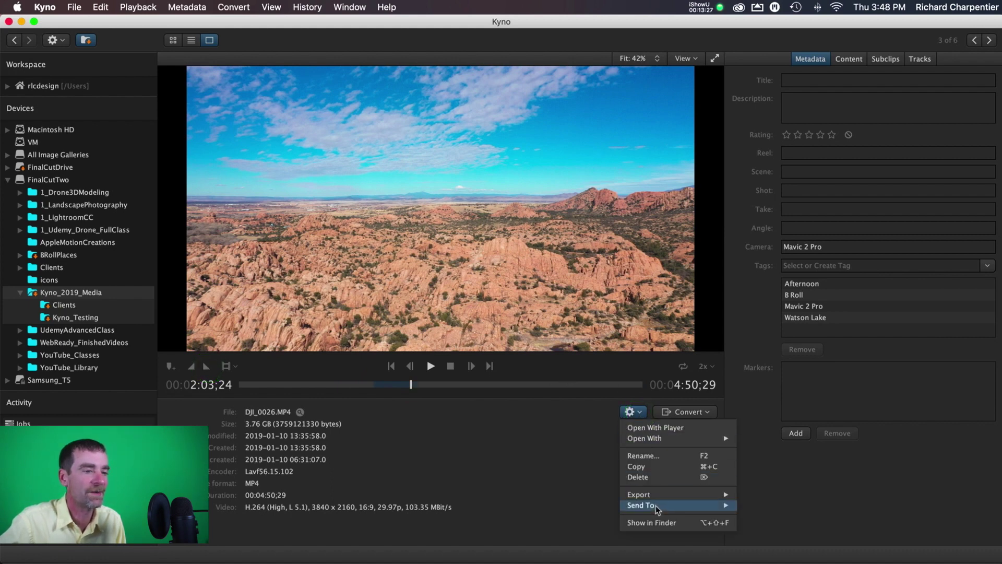
mouse_move(655, 505)
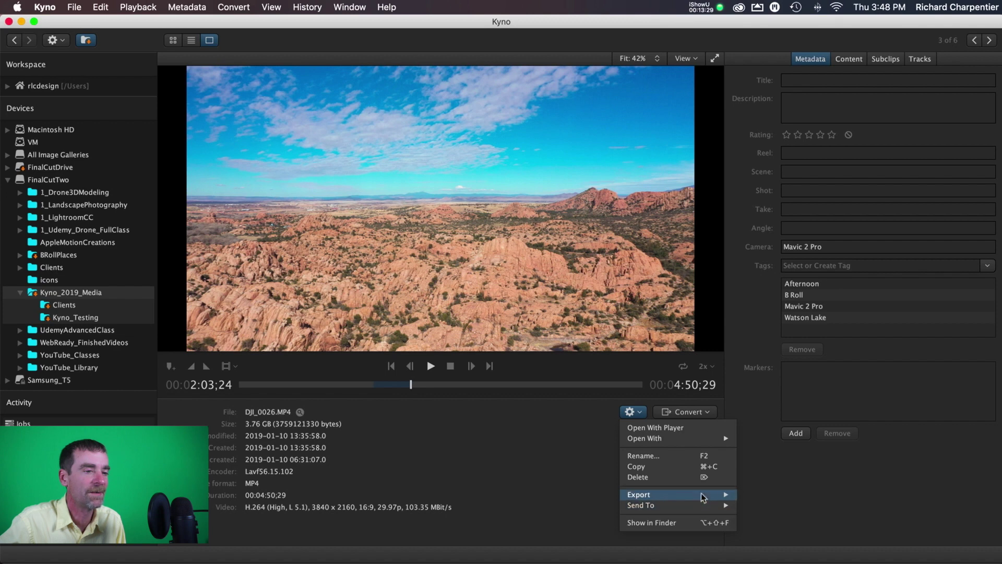
mouse_move(728, 495)
mouse_move(772, 543)
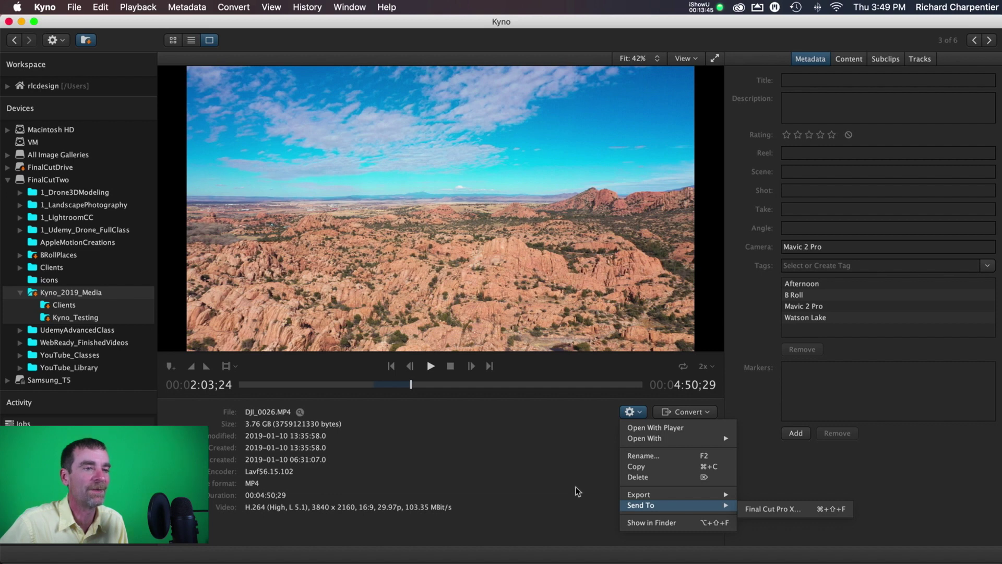
click(567, 454)
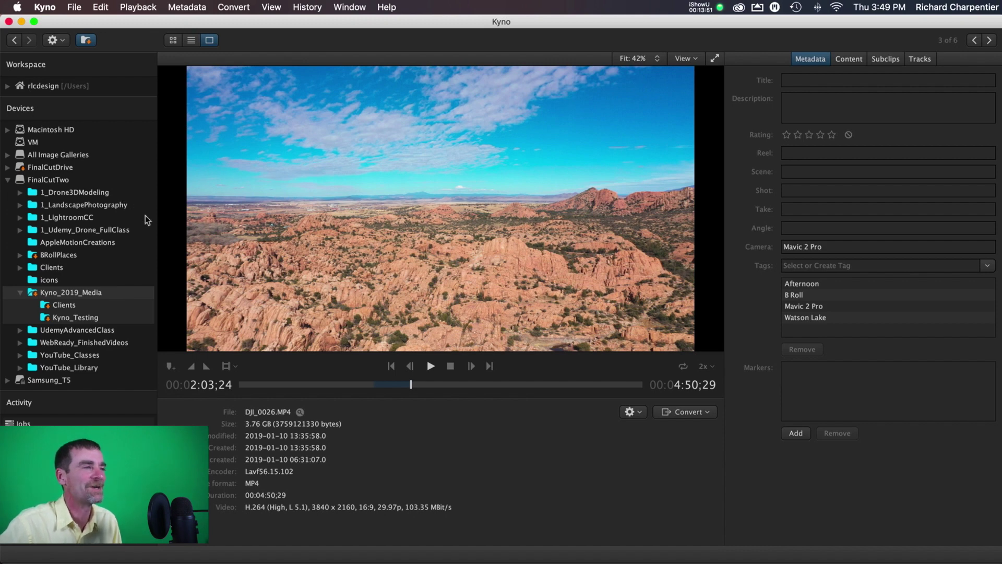
Reopen DJI_0026.MP4 from the thumbnail overview and set its in point at the clip's start and its out point at 4:50;14
click(174, 40)
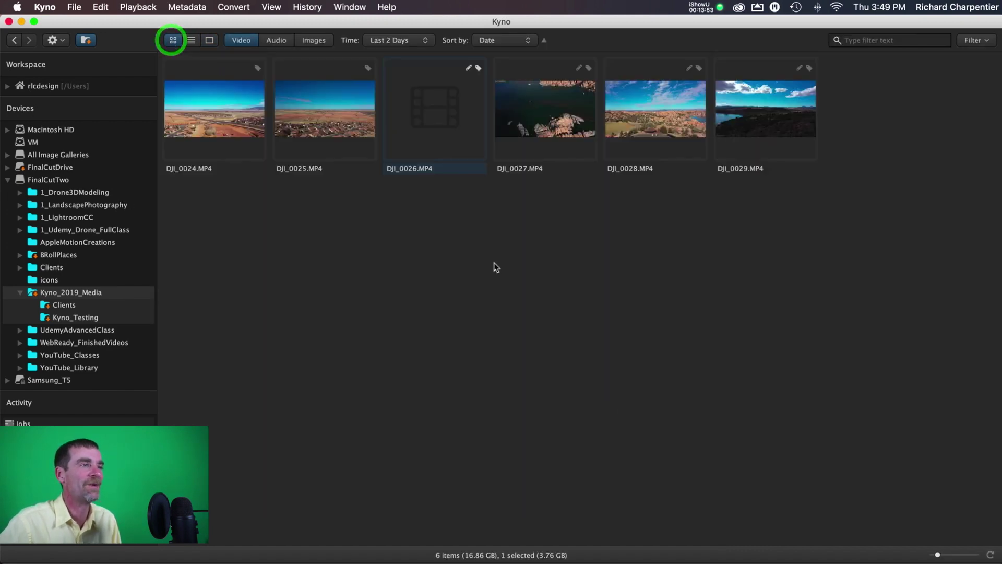
double_click(440, 121)
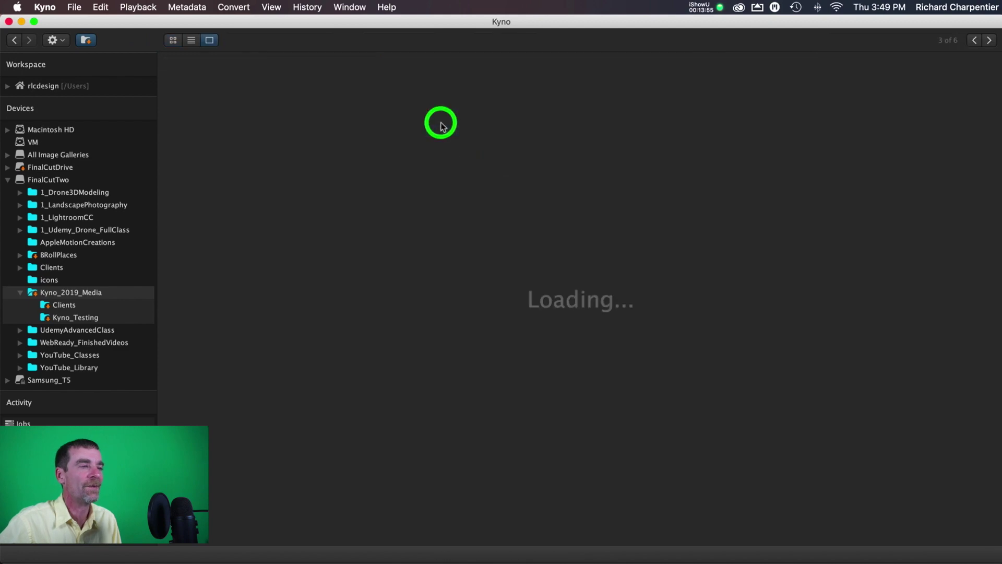
click(191, 366)
click(642, 385)
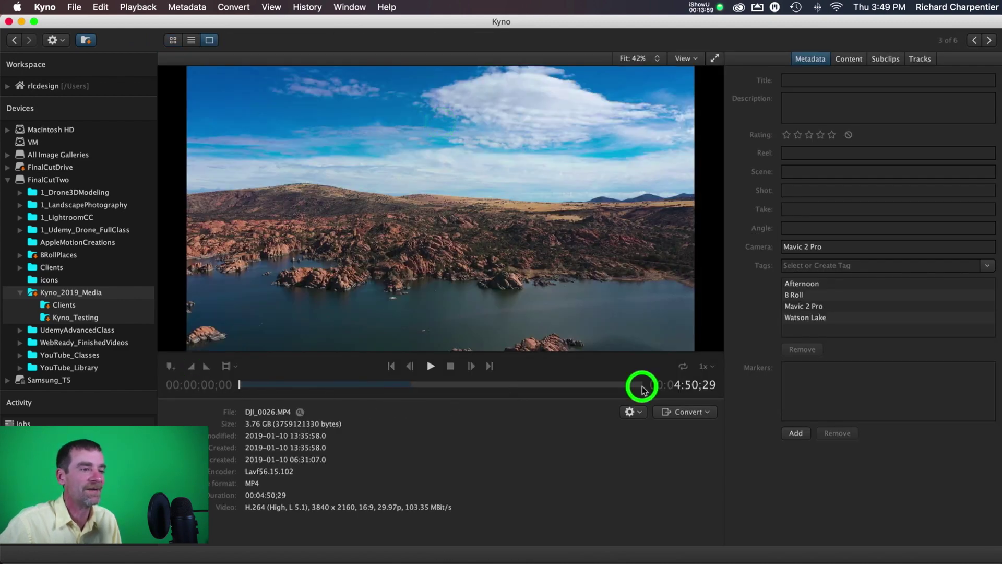
click(206, 371)
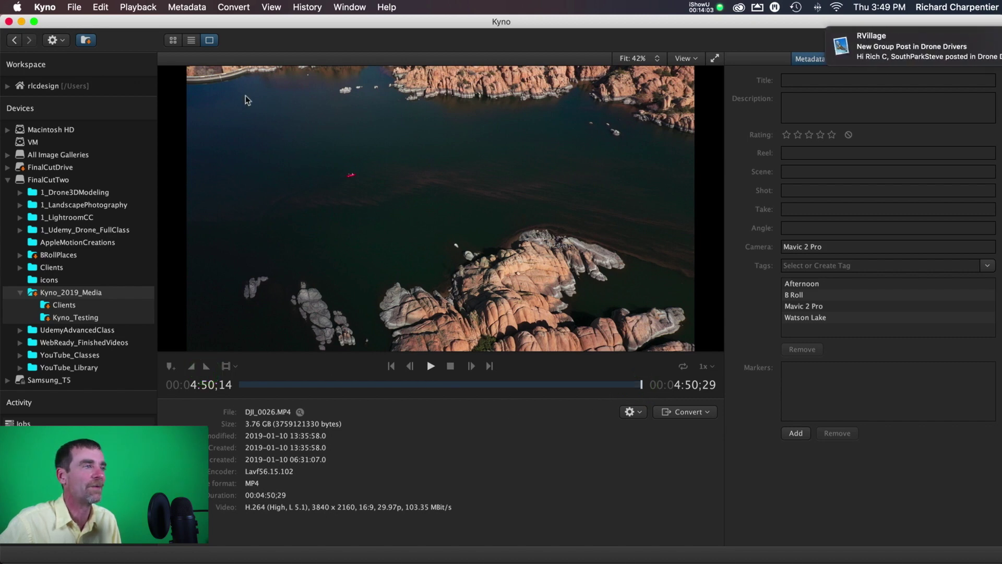
Reopen DJI_0026.MP4 from the thumbnail overview and examine its conversion presets for Web, without starting a conversion
click(172, 40)
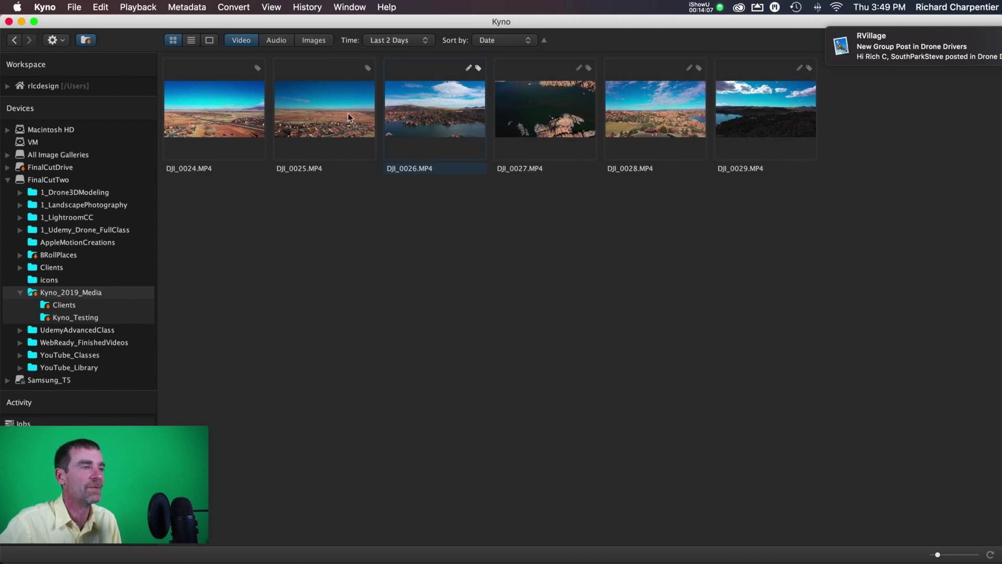
double_click(449, 120)
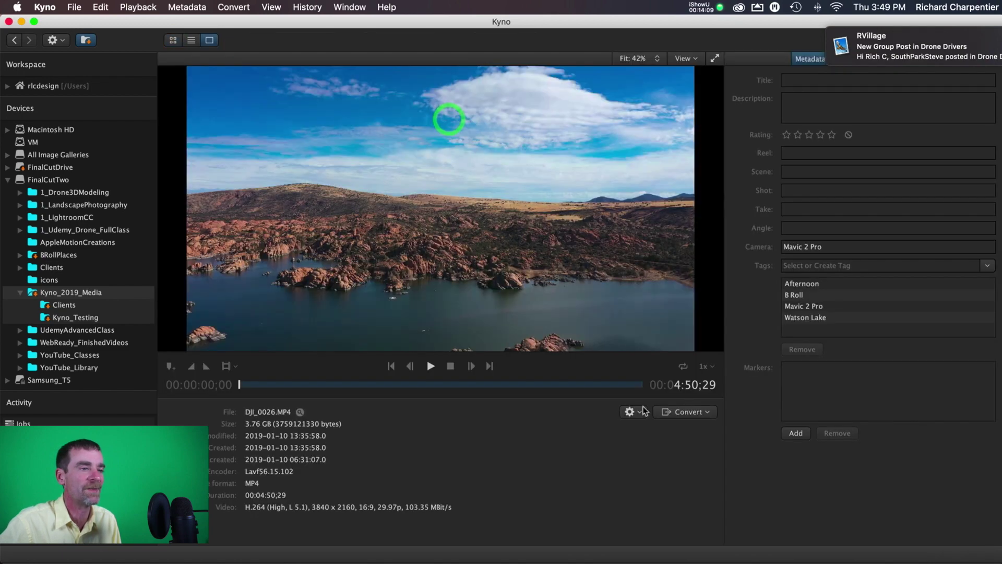
click(706, 412)
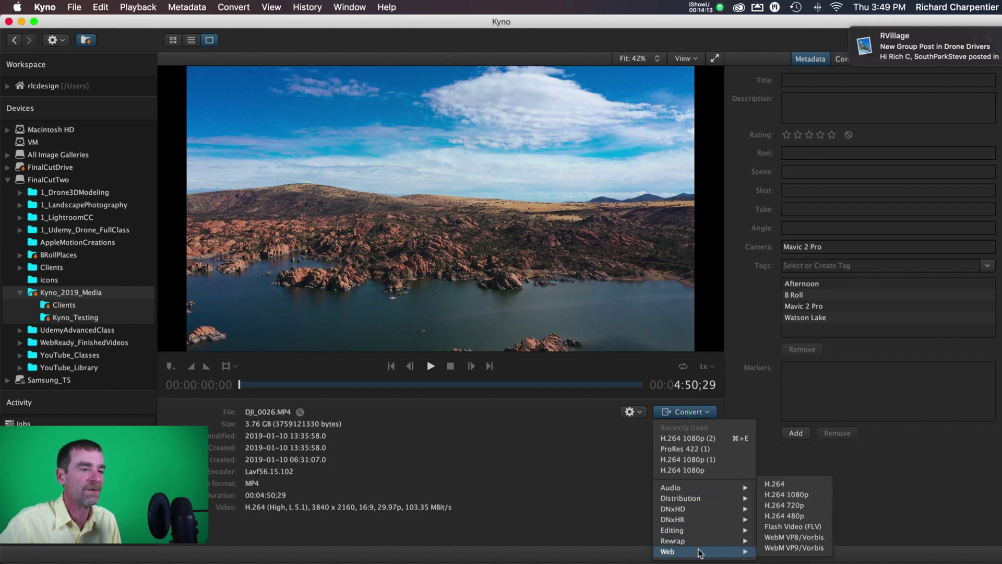
mouse_move(741, 551)
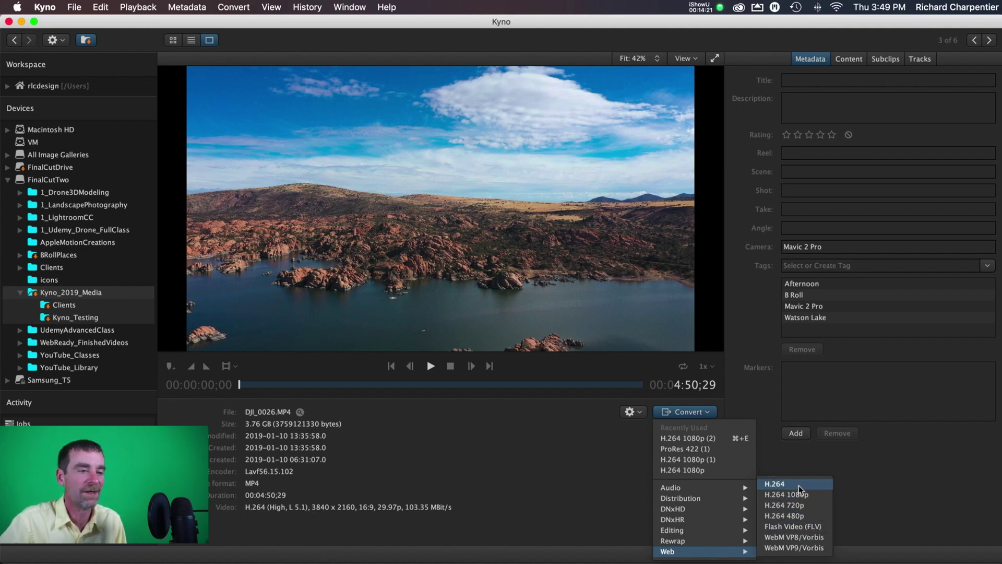
click(600, 505)
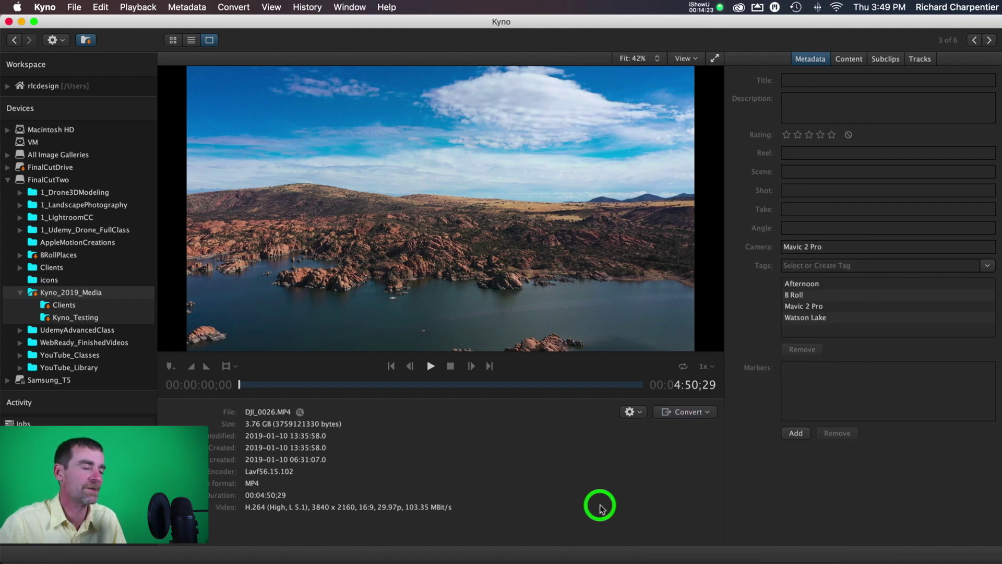